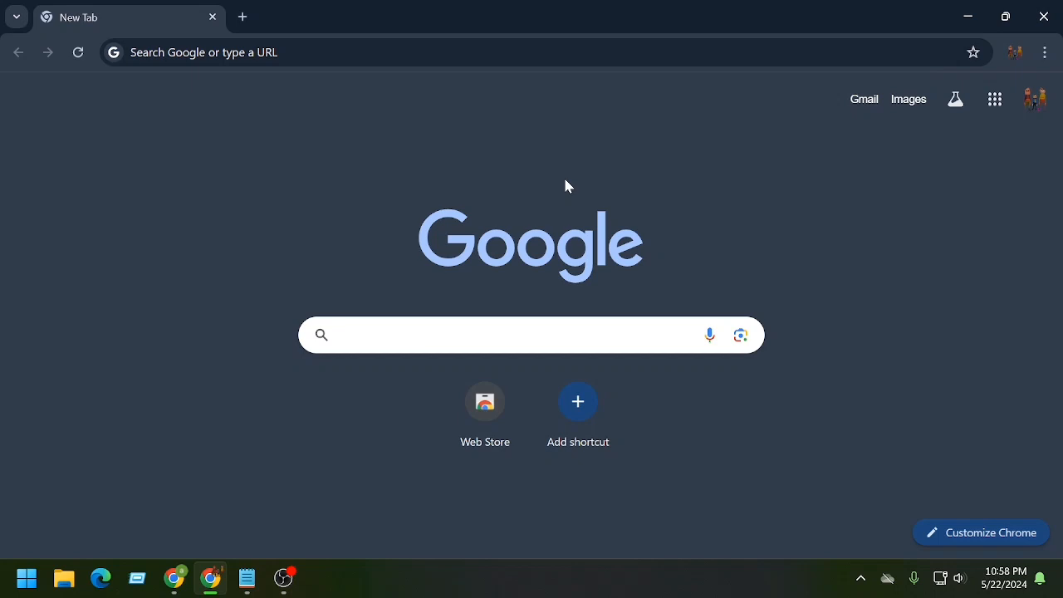
- Find blogger.com through the Google search suggestion, open its site and start creating a blog
left_click(342, 335)
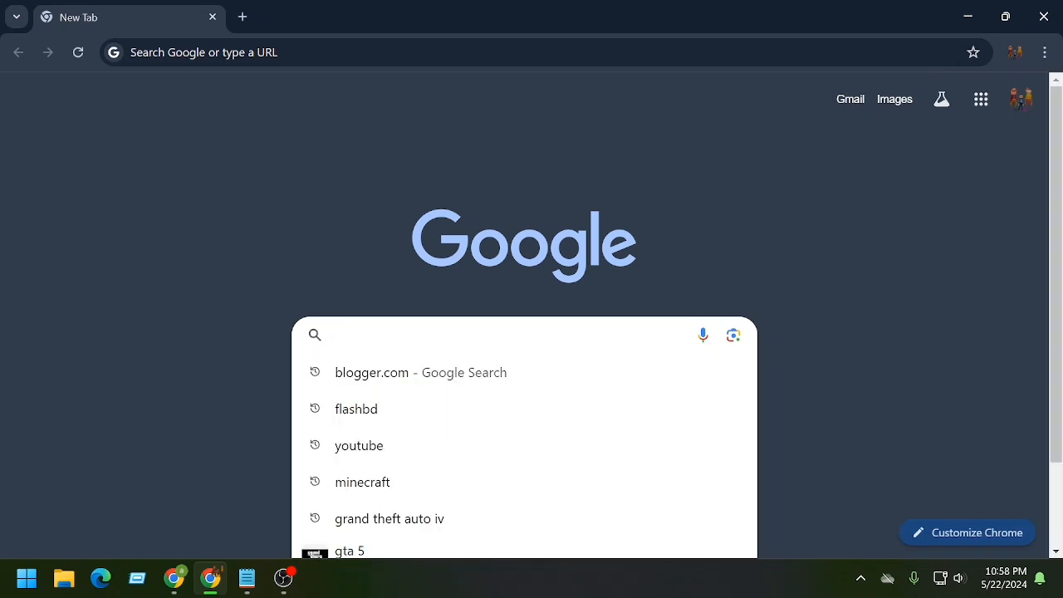
left_click(358, 375)
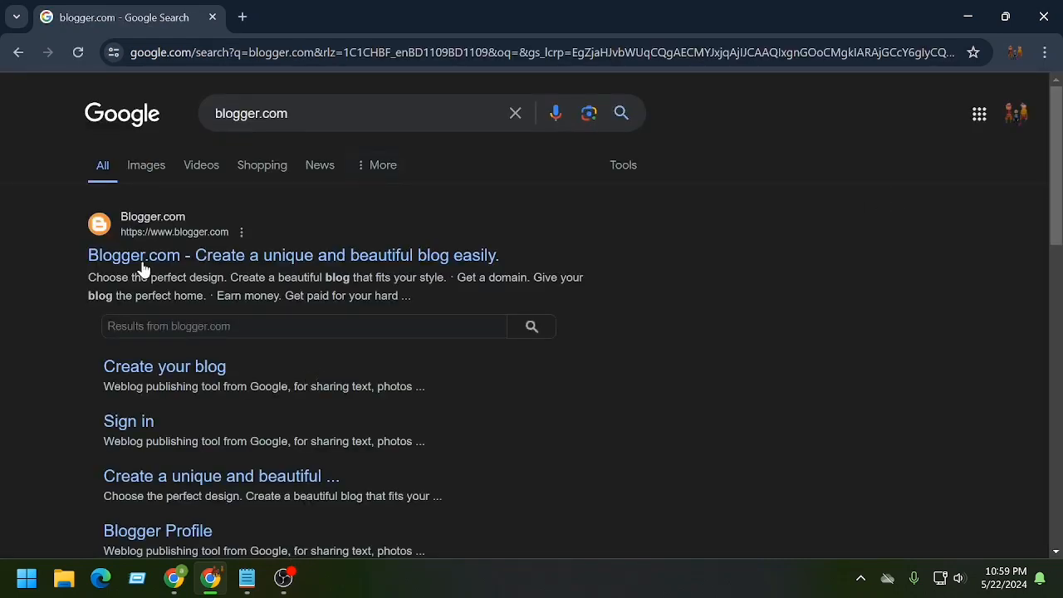
left_click(175, 262)
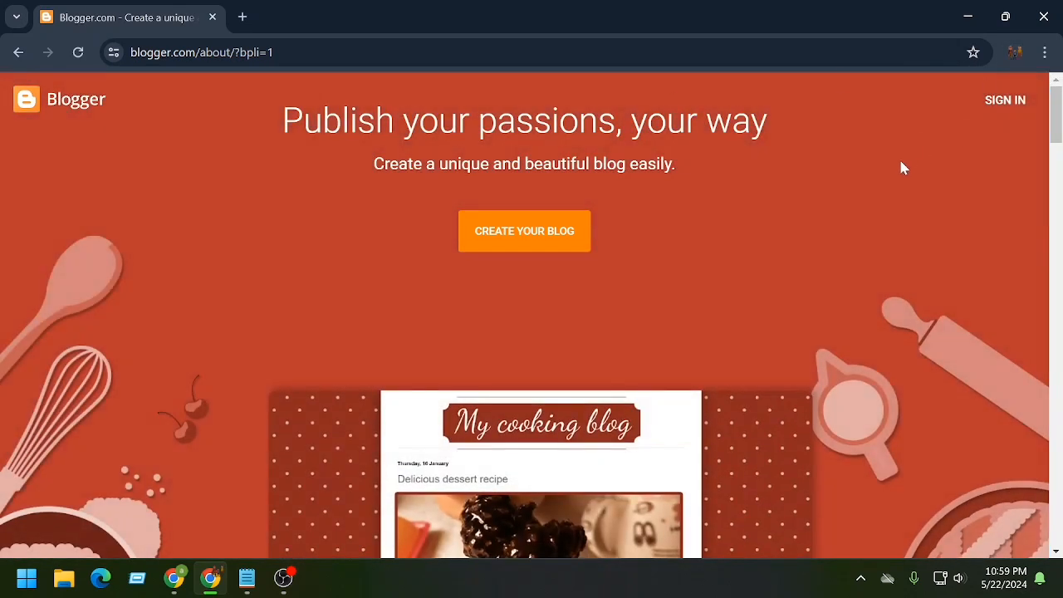
left_click(527, 235)
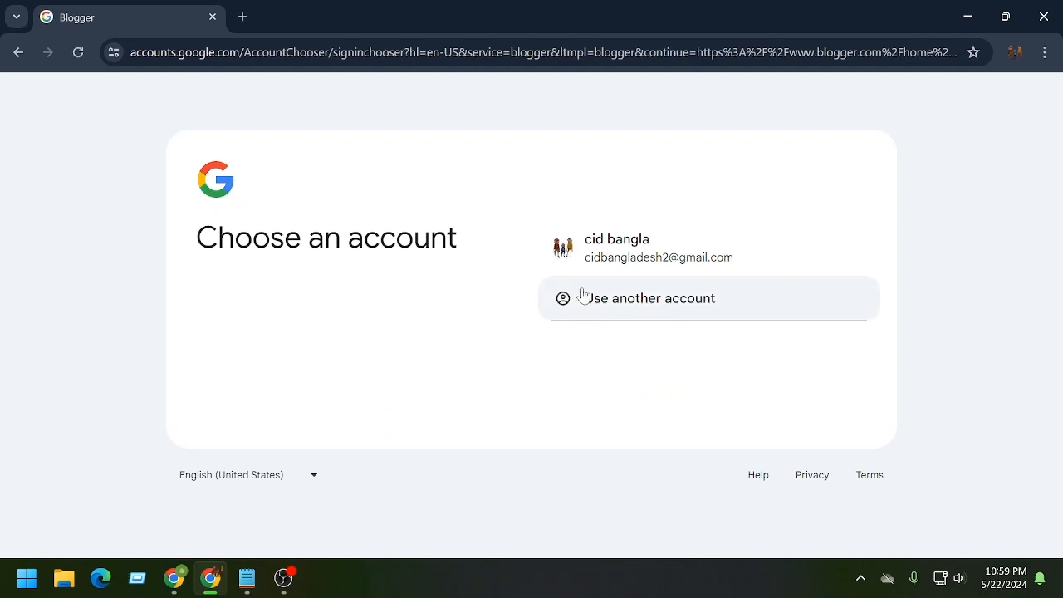
- Try to sign in to the listed Google account by submitting its account password
left_click(605, 263)
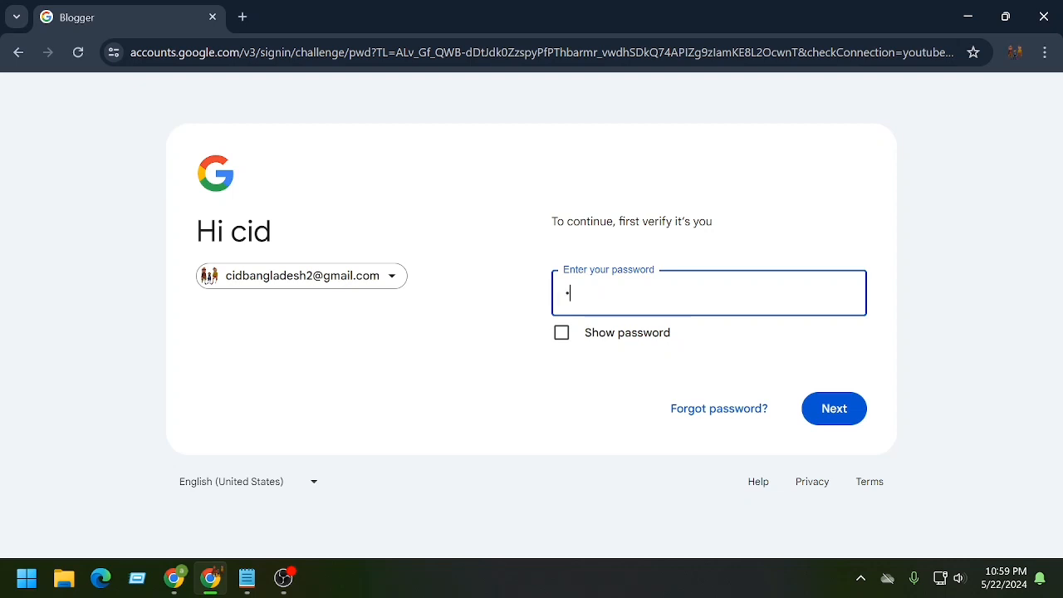
type("•••••••")
left_click(833, 412)
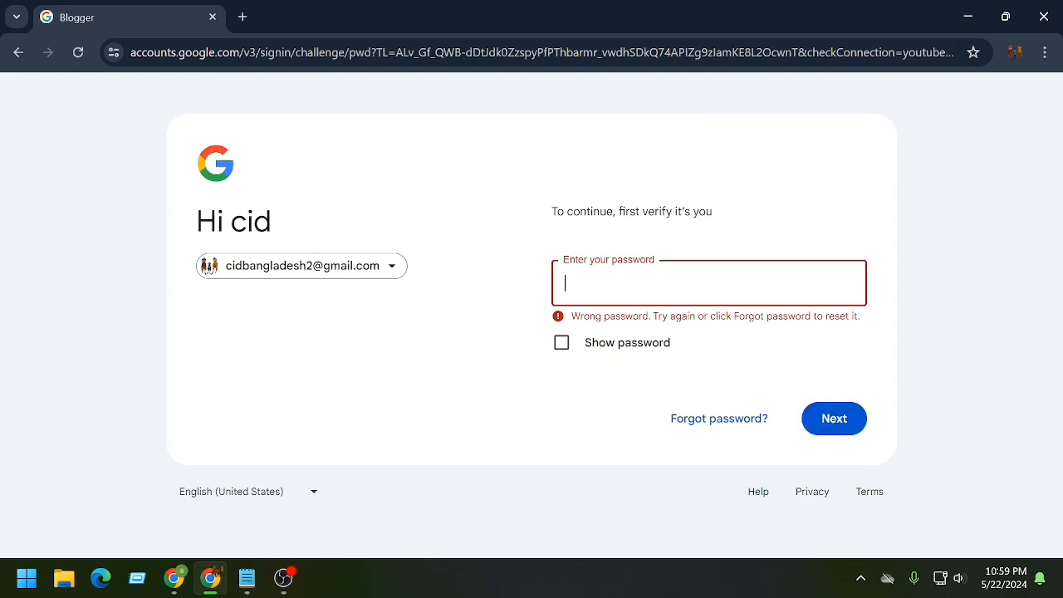
type("•••••••••")
left_click(816, 422)
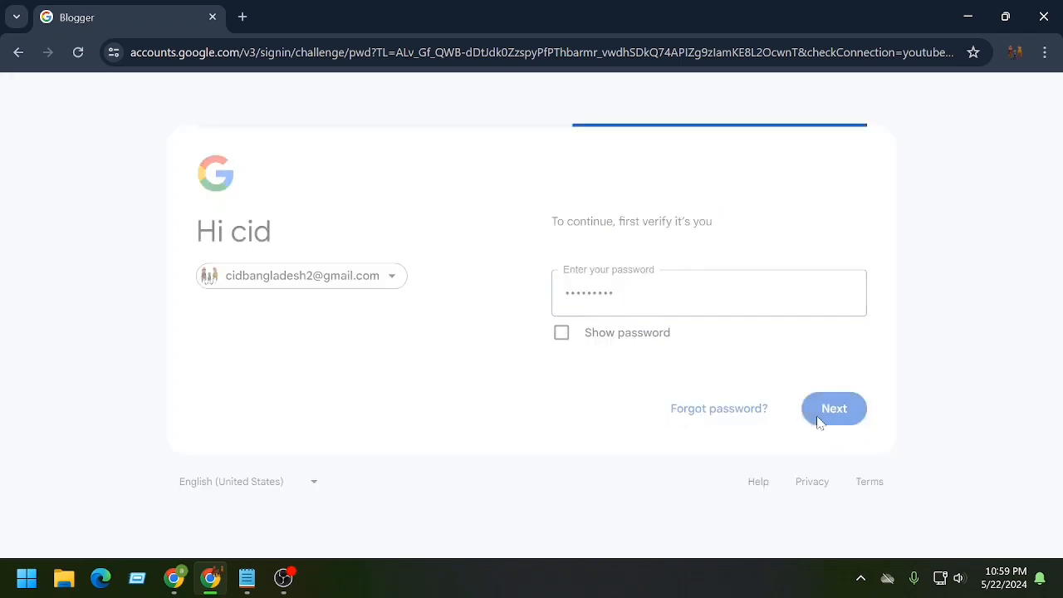
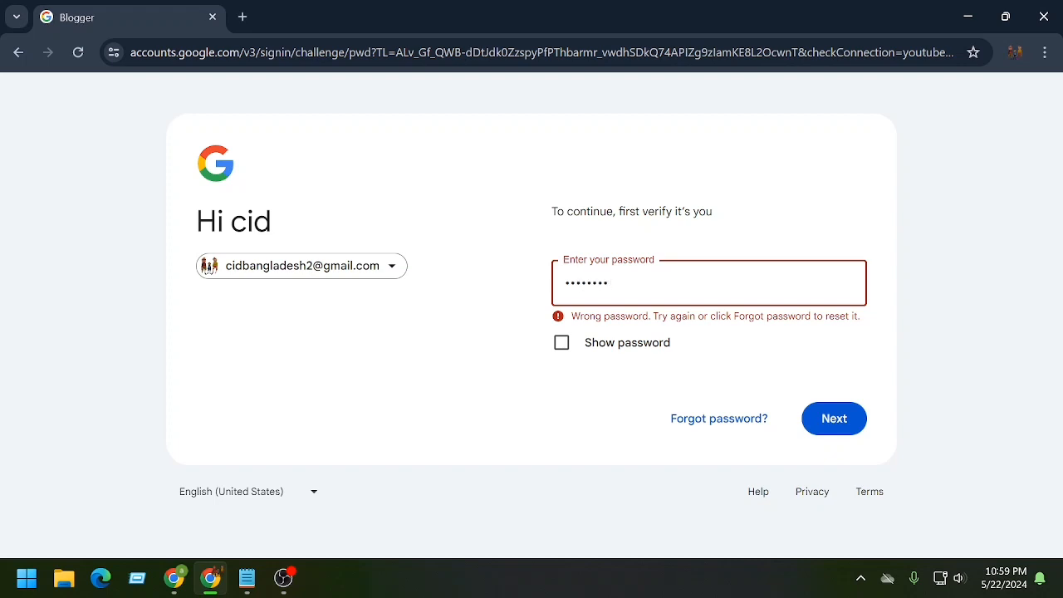
left_click(839, 425)
- Return to the Blogger home page, start signing in and choose the listed Google account
left_click(19, 54)
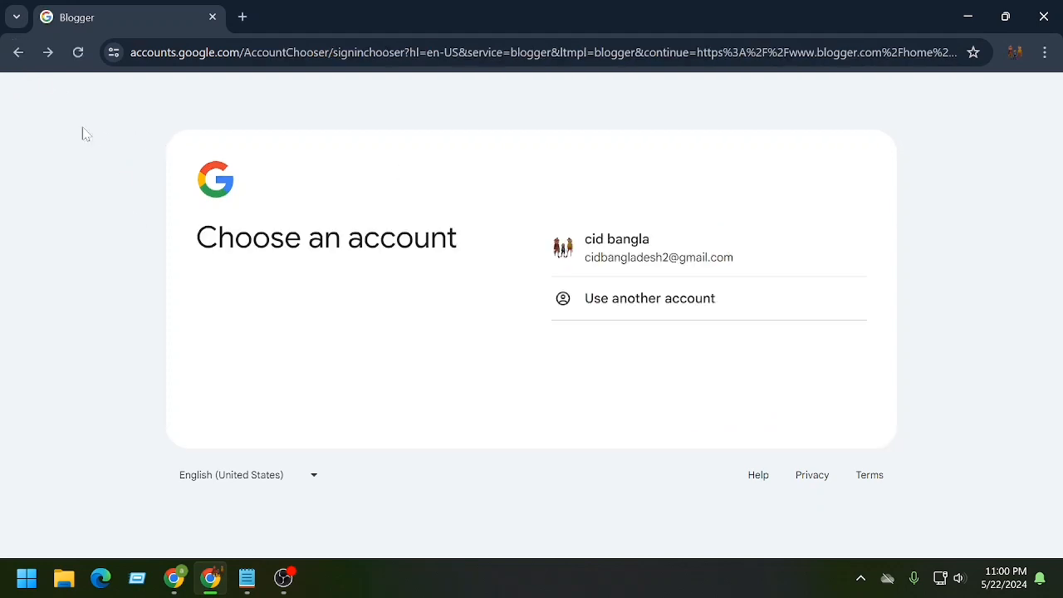
left_click(17, 53)
left_click(1001, 100)
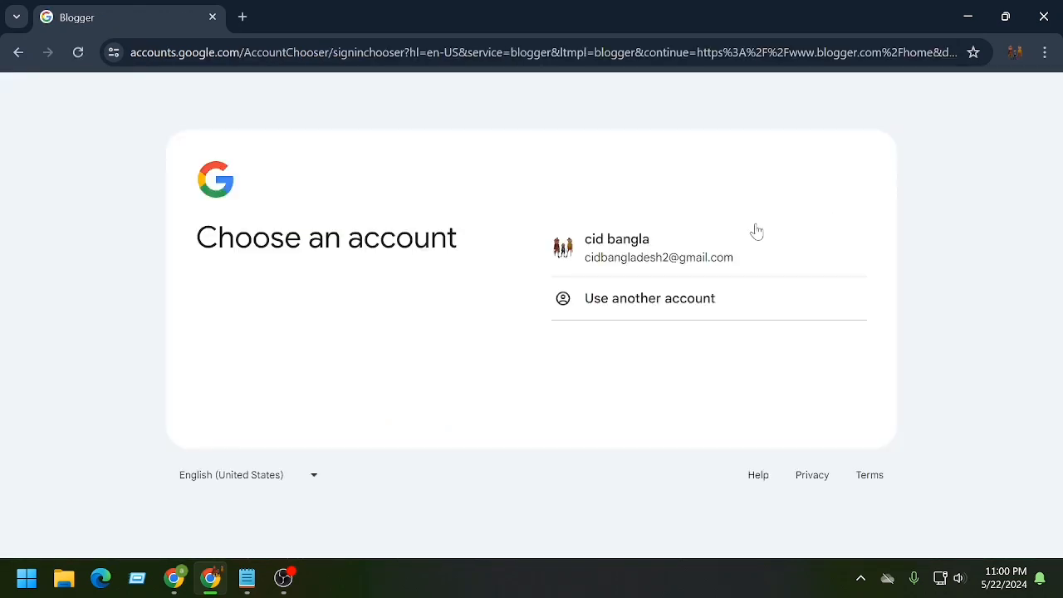
left_click(638, 251)
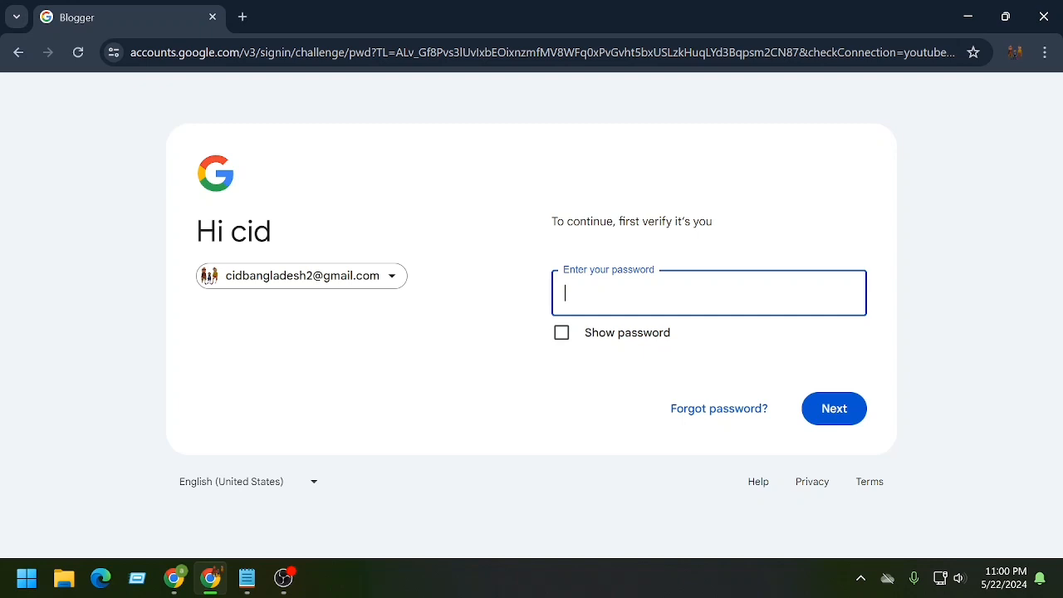
- Try to verify the chosen Google account by entering and submitting the account password
type("••")
left_click(860, 579)
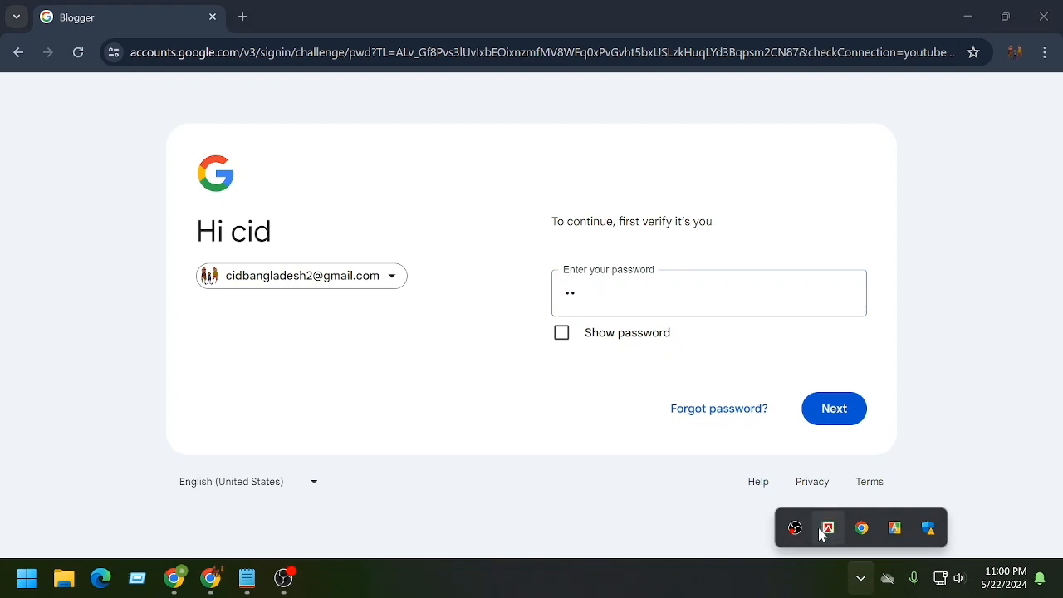
left_click(426, 305)
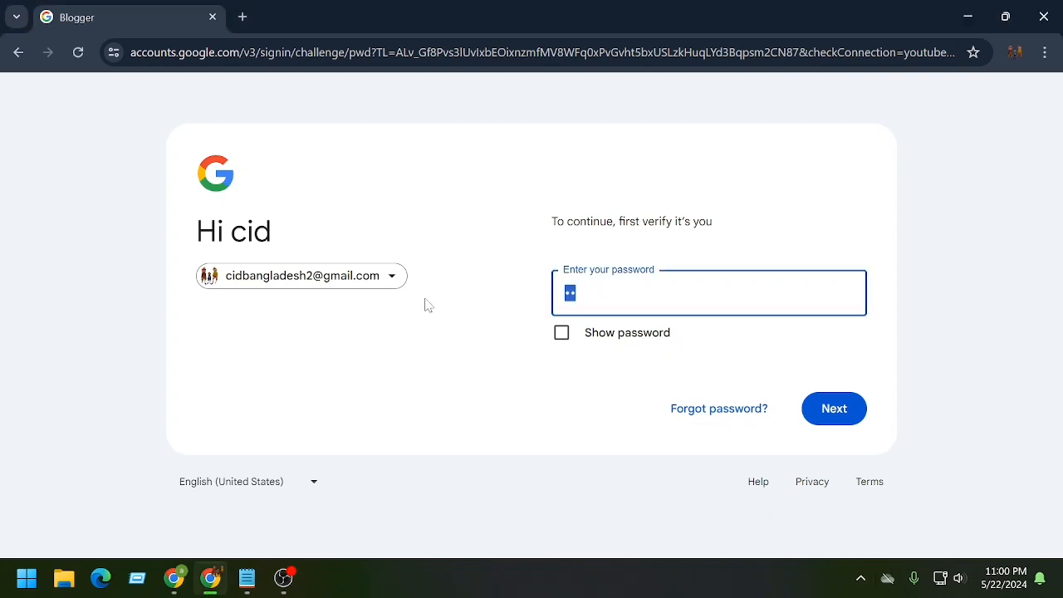
type("••••")
key("BackSpace")
key("BackSpace")
key("BackSpace")
key("BackSpace")
type("•••••••••••")
left_click(833, 408)
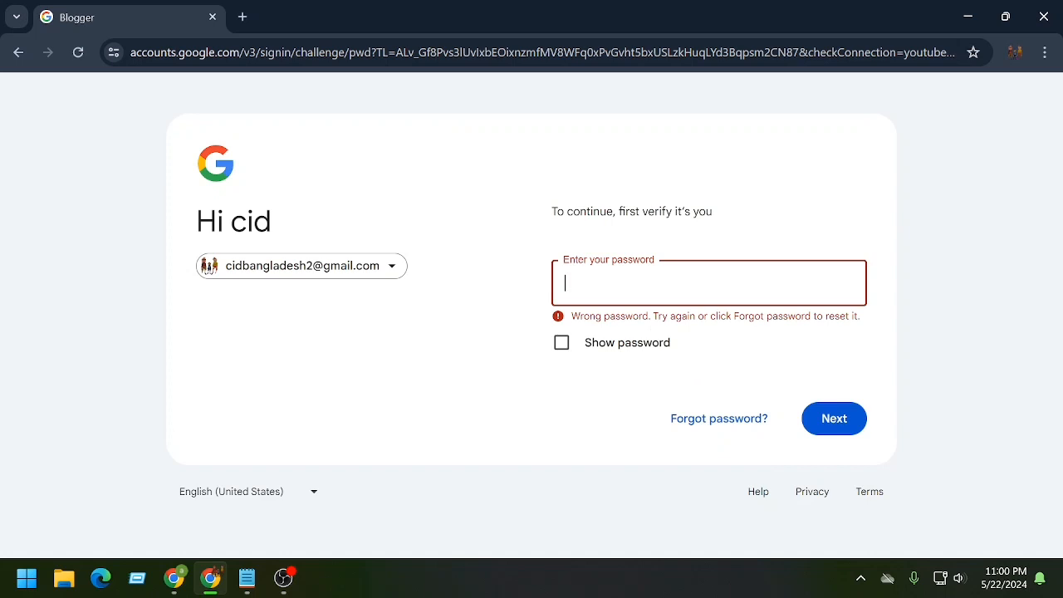
- Enter the account password again to sign in, and skip the suggested account additions
left_click(861, 579)
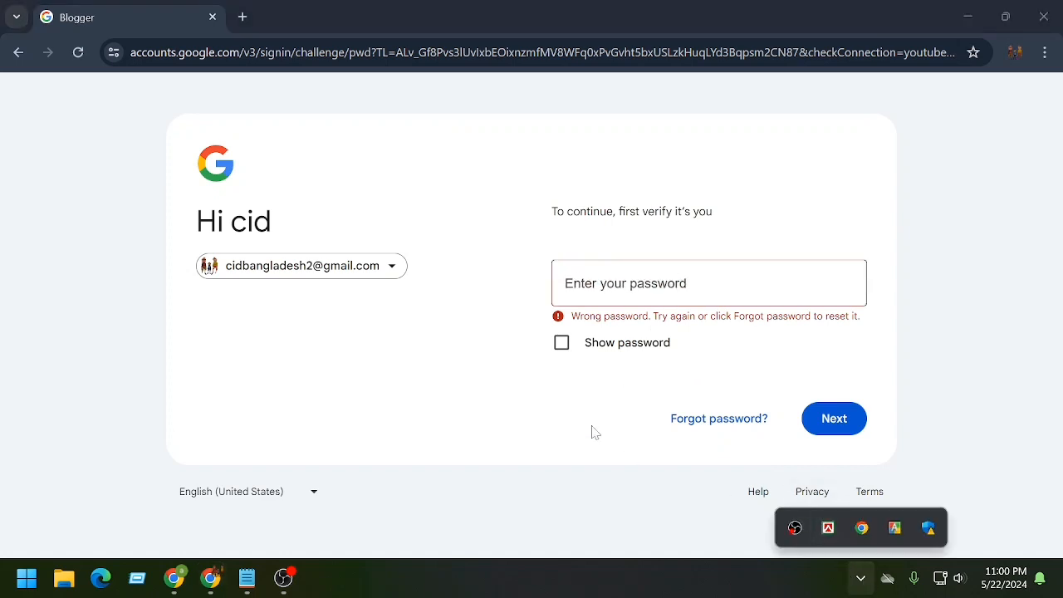
left_click(696, 283)
type("•••••••••••")
left_click(843, 432)
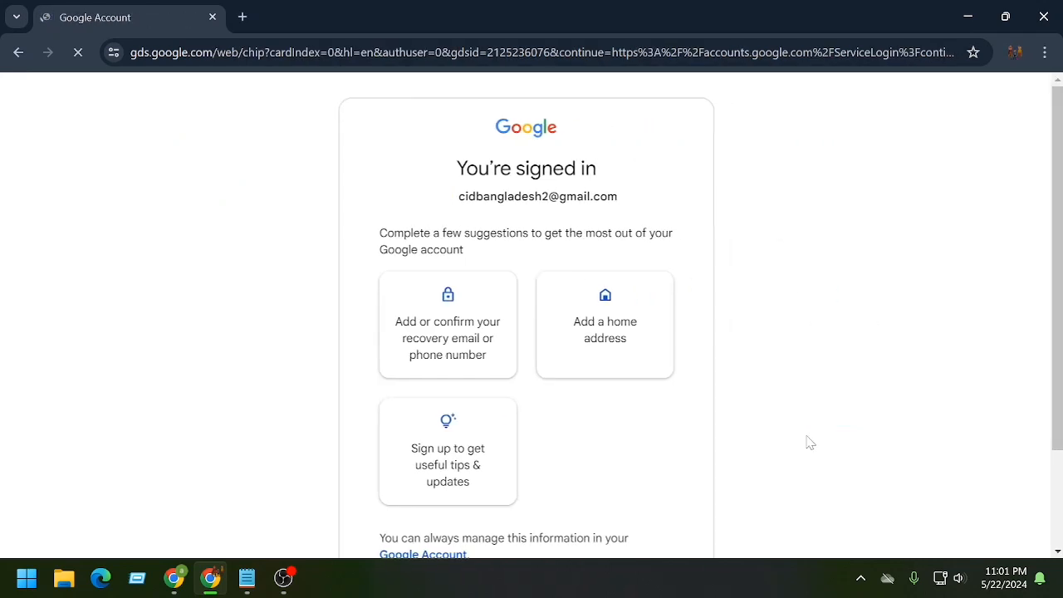
scroll(693, 480, "down", 2)
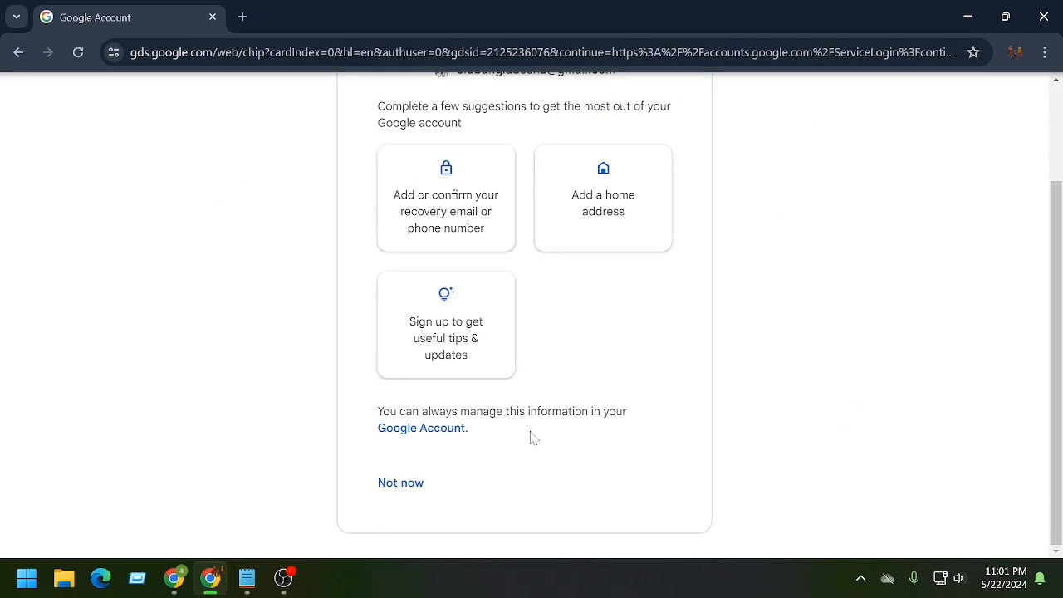
left_click(401, 485)
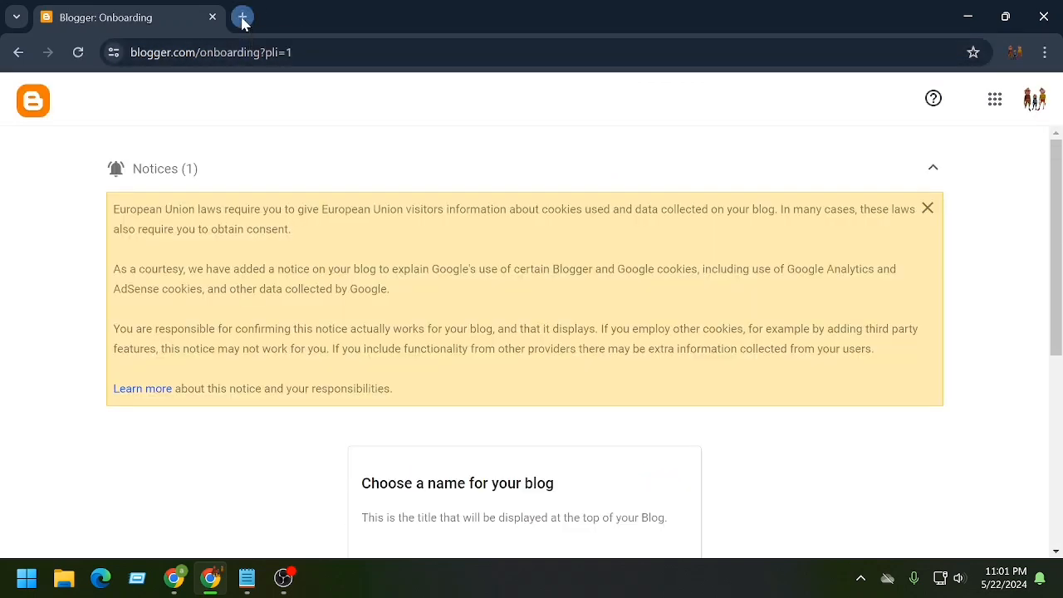
- Reopen Blogger from a blogger.com search in a new tab, close the old tab, and start a blog with the listed account
left_click(242, 18)
left_click(382, 336)
left_click(399, 372)
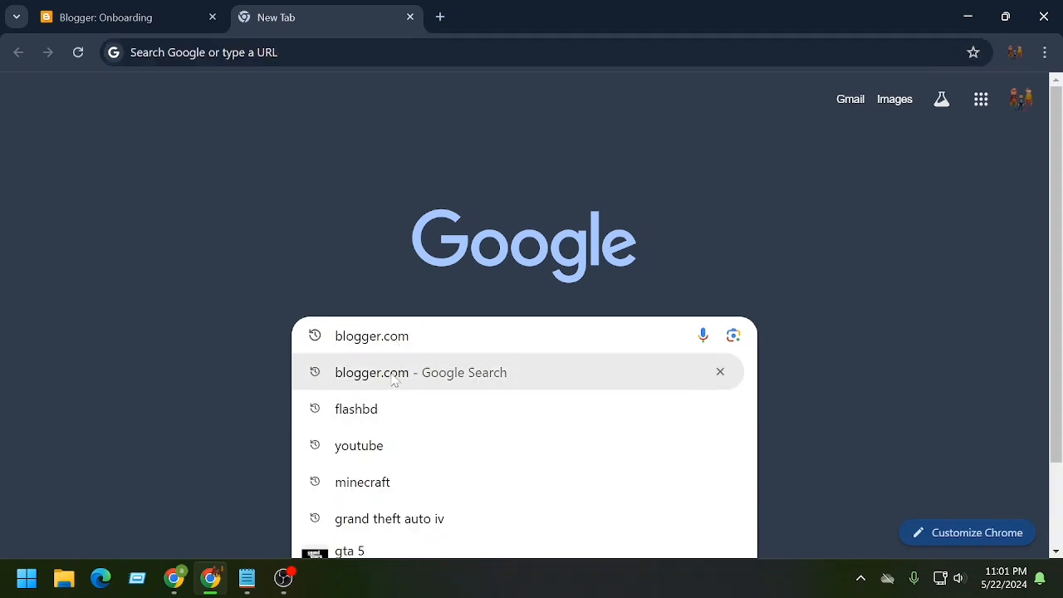
left_click(212, 17)
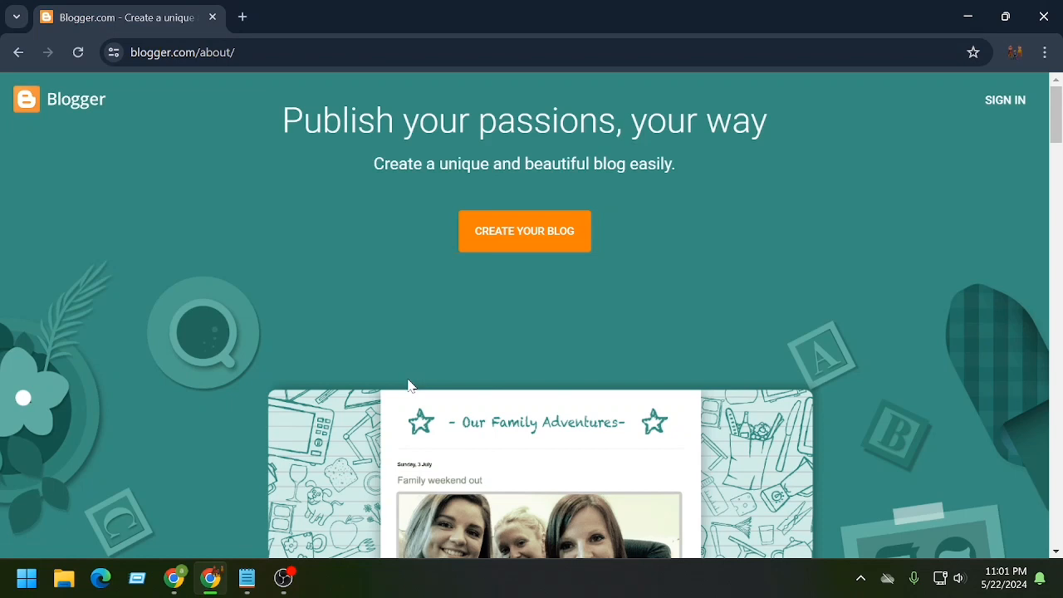
left_click(465, 253)
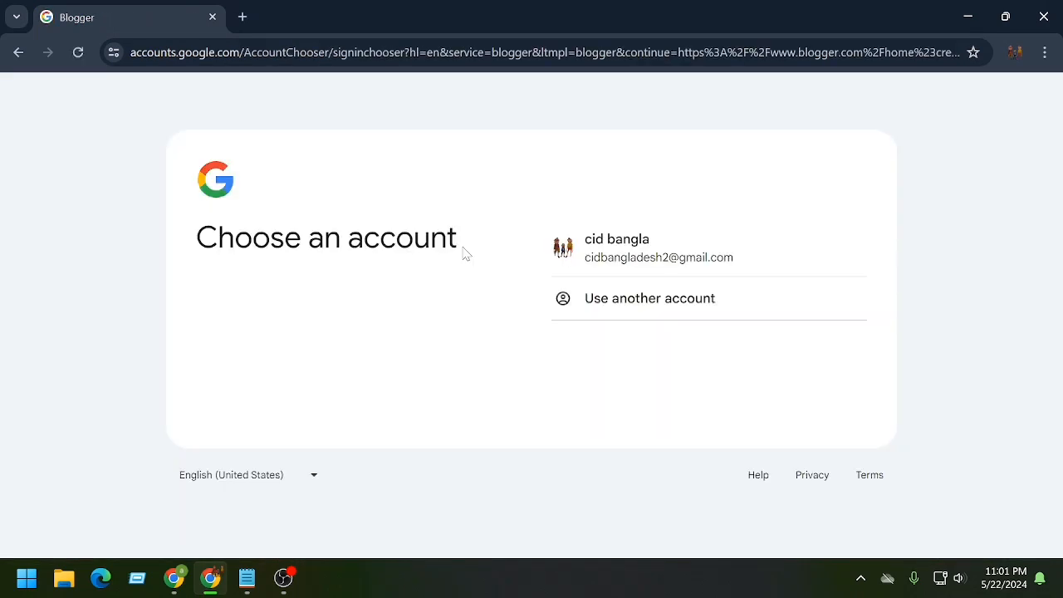
left_click(623, 262)
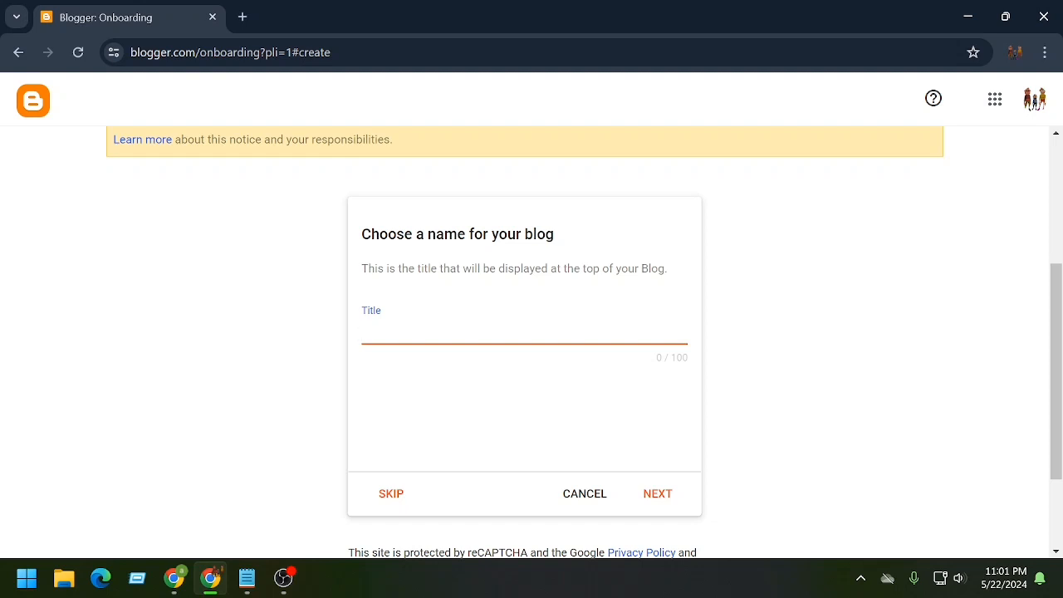
- Title the new blog Iambabu and give it the address 2024software.blogspot.com
type("mbabu")
left_click(660, 495)
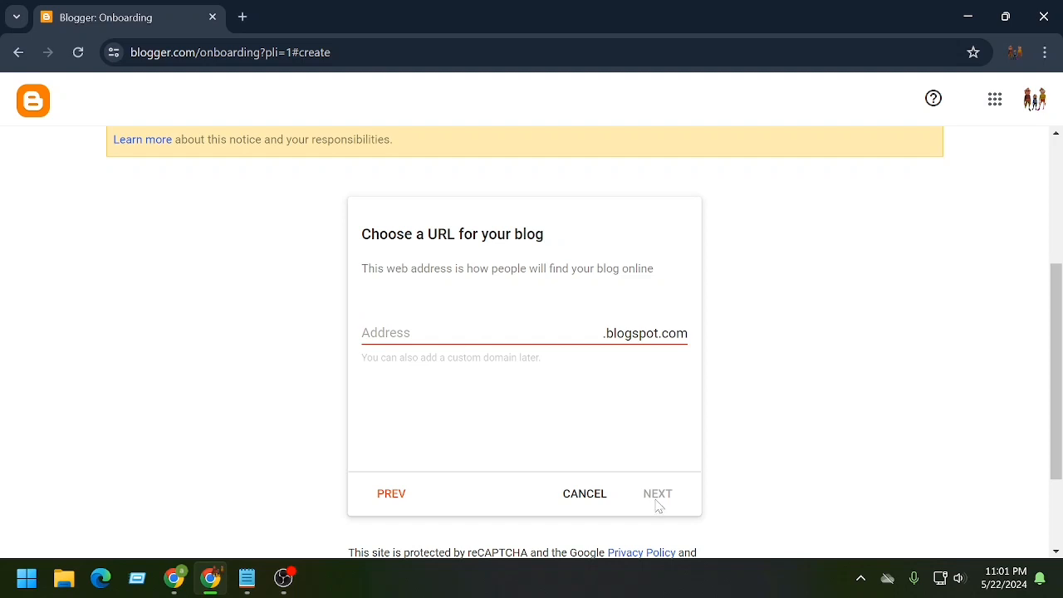
left_click(412, 333)
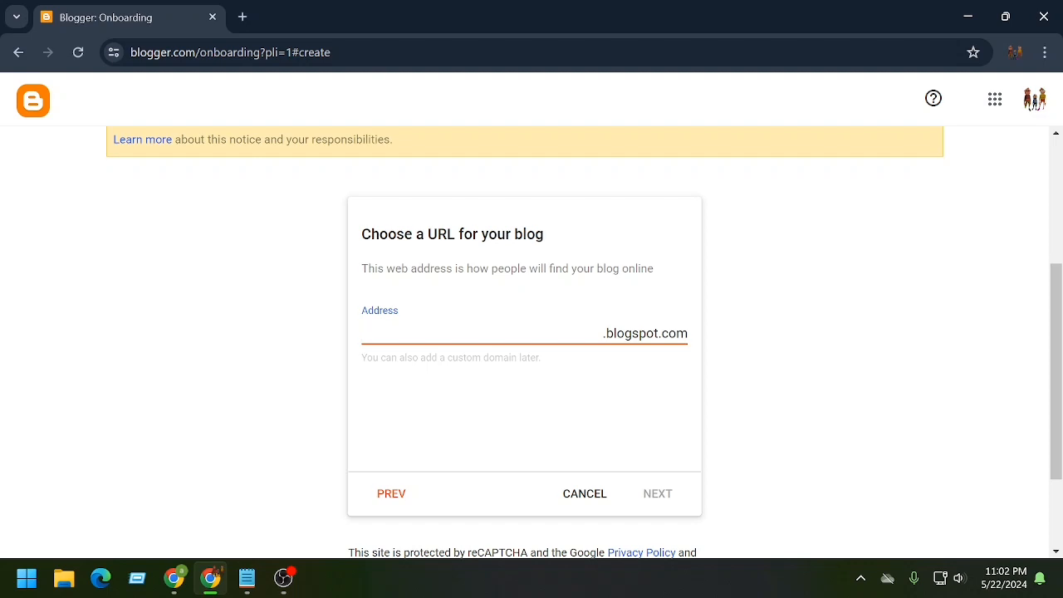
type("2024so")
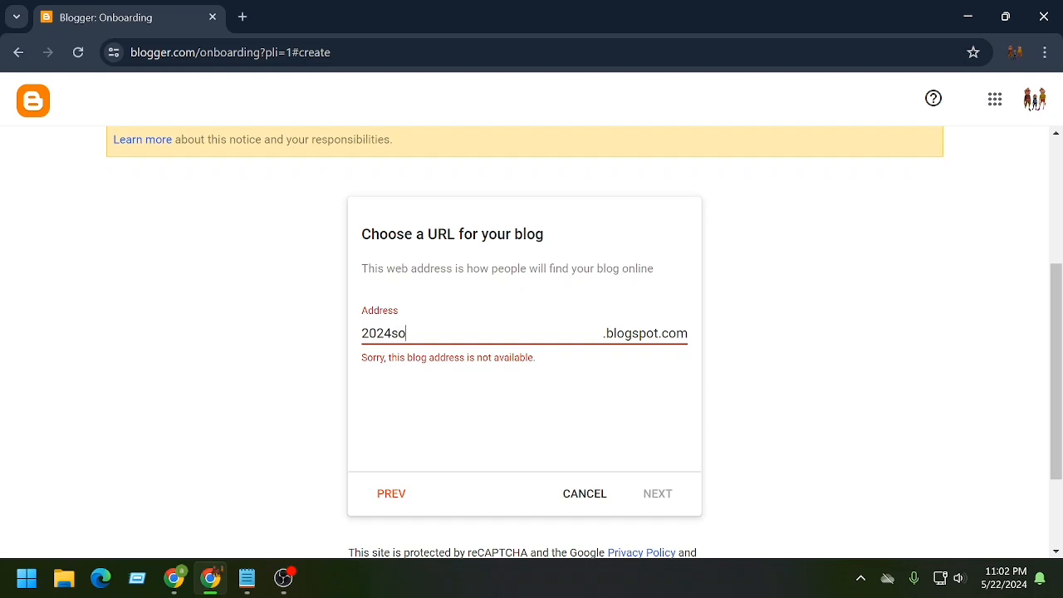
type("ftware")
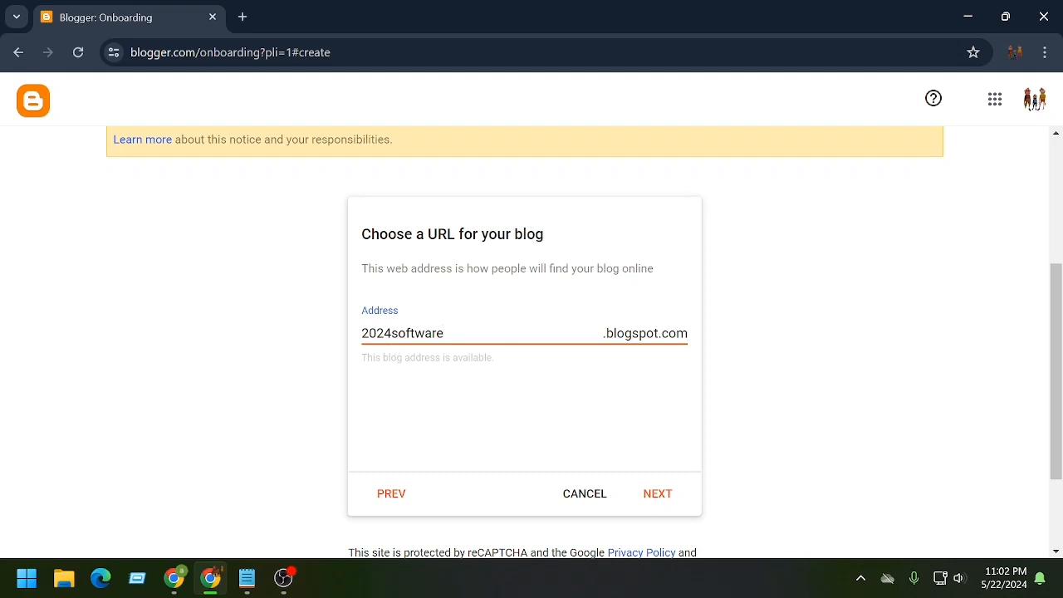
left_click(661, 498)
- Set the display name to flashbd and finish creating the blog
left_click(366, 332)
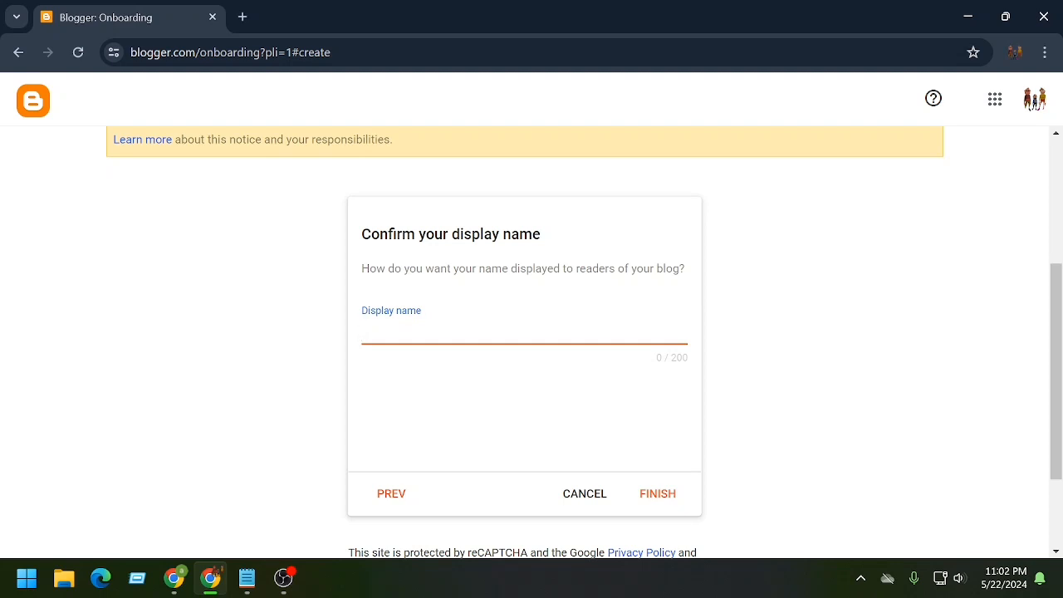
type("flashbd")
left_click(664, 497)
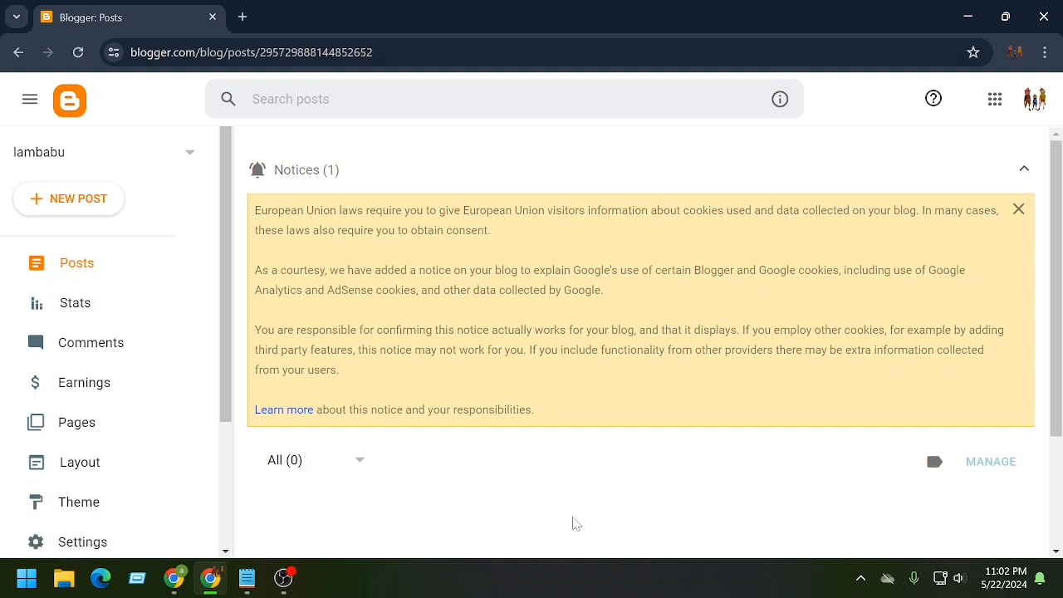
- View the new blog in a separate tab, and close that tab to return to the dashboard
scroll(8, 411, "down", 3)
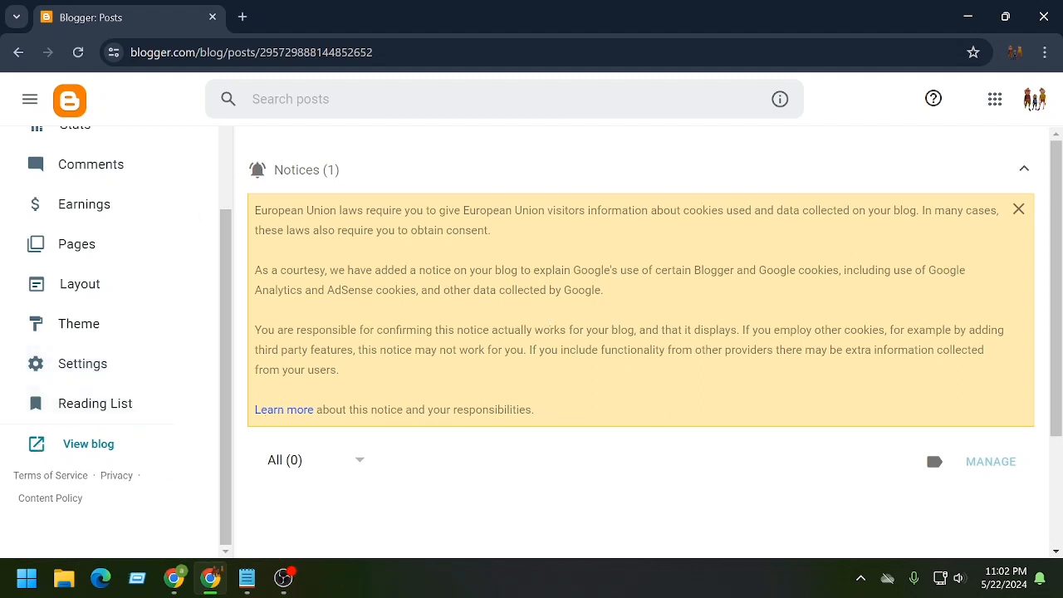
right_click(79, 450)
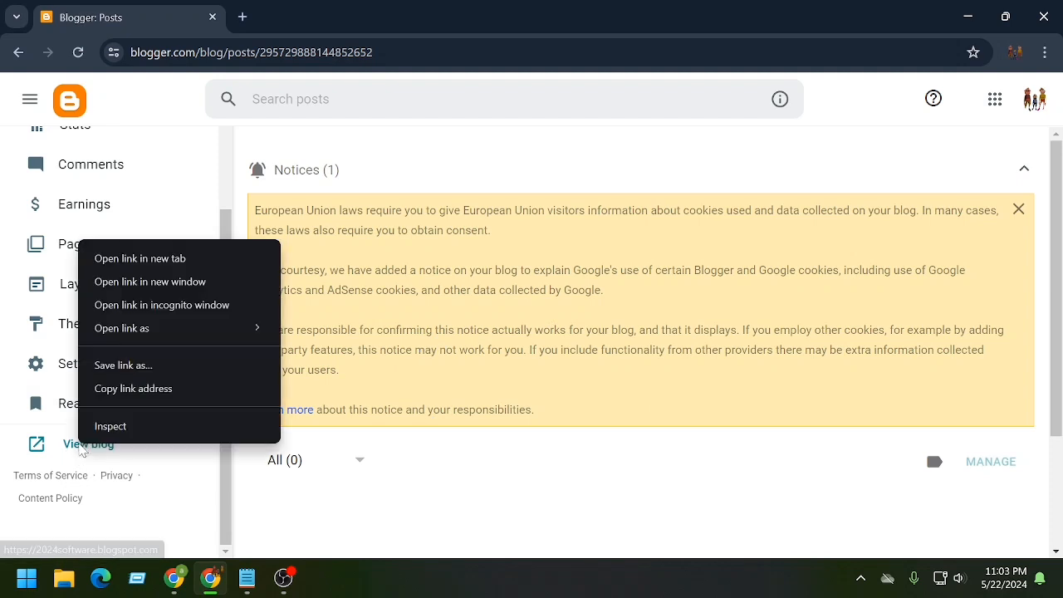
left_click(149, 259)
left_click(315, 22)
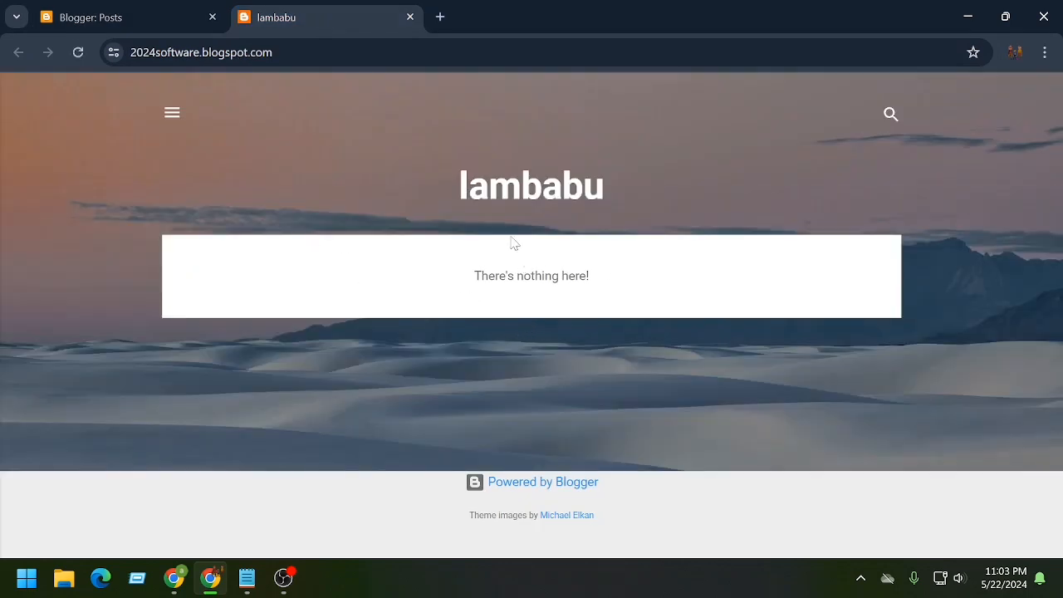
left_click(410, 17)
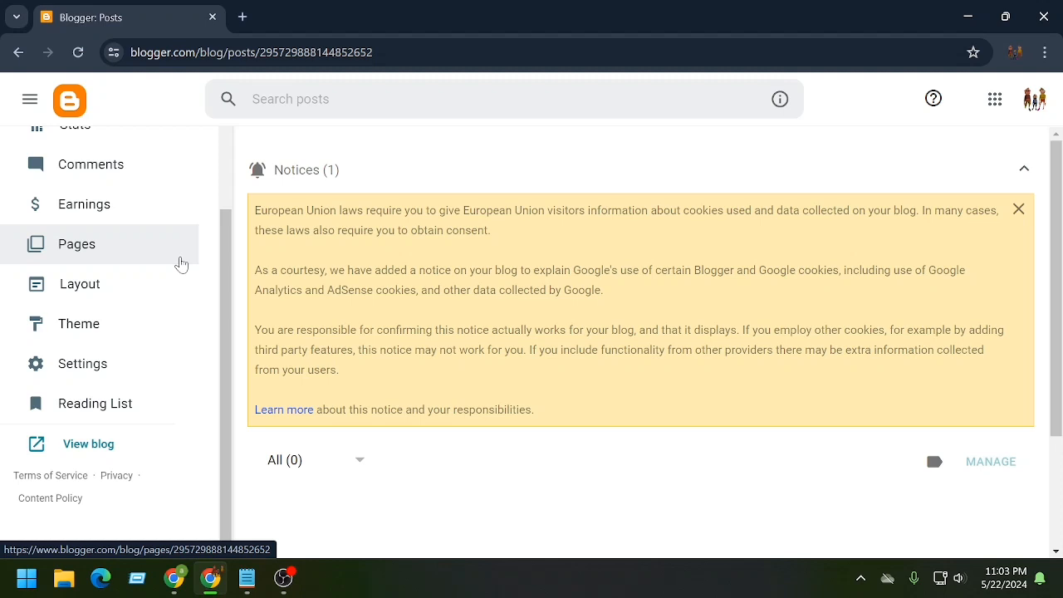
- Open the blog's Earnings page and examine its AdSense options
scroll(83, 208, "up", 1)
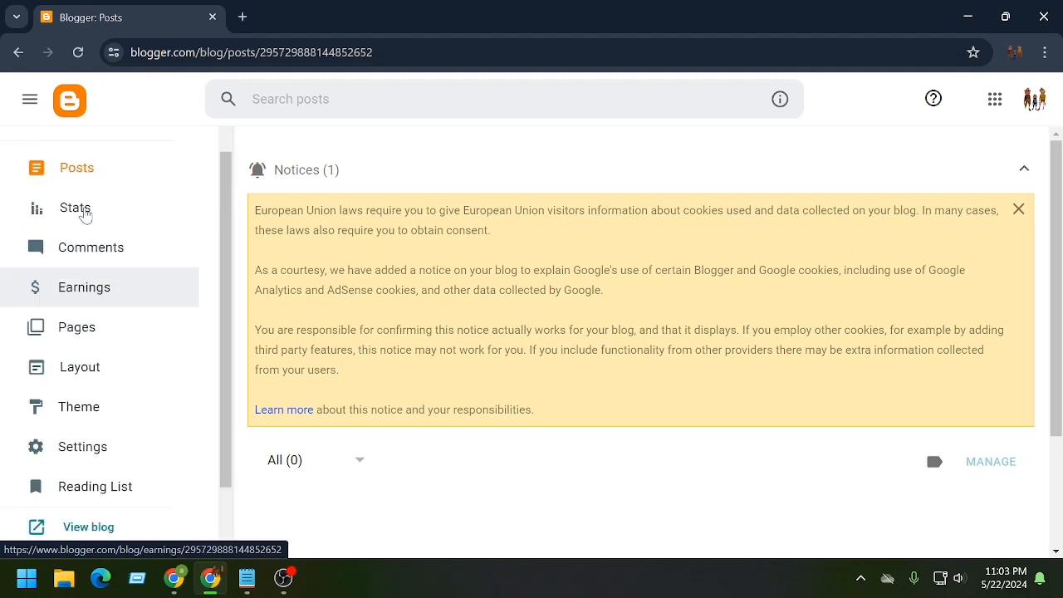
left_click(86, 292)
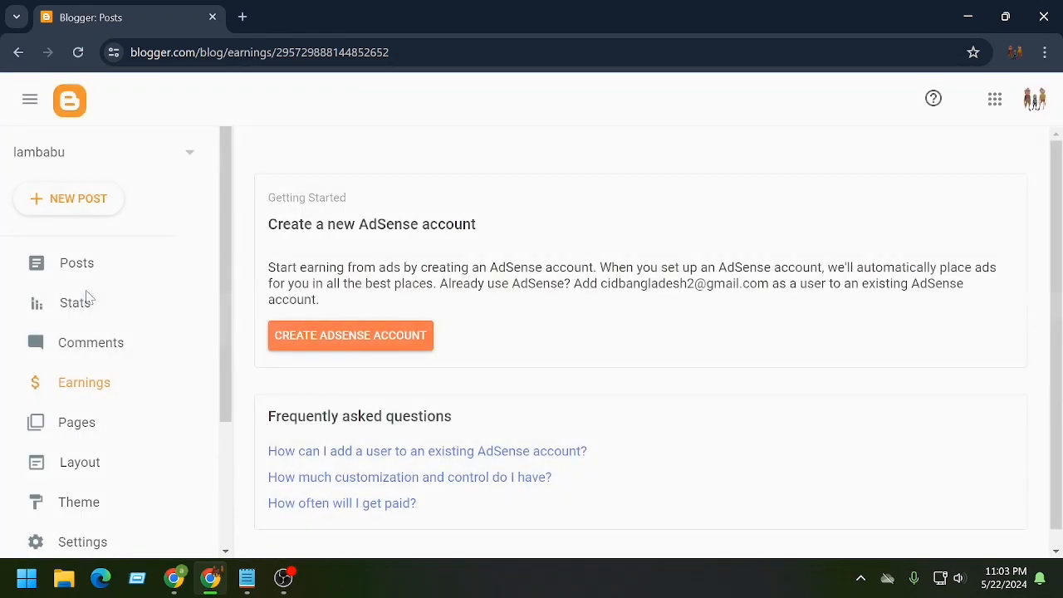
scroll(333, 482, "down", 3)
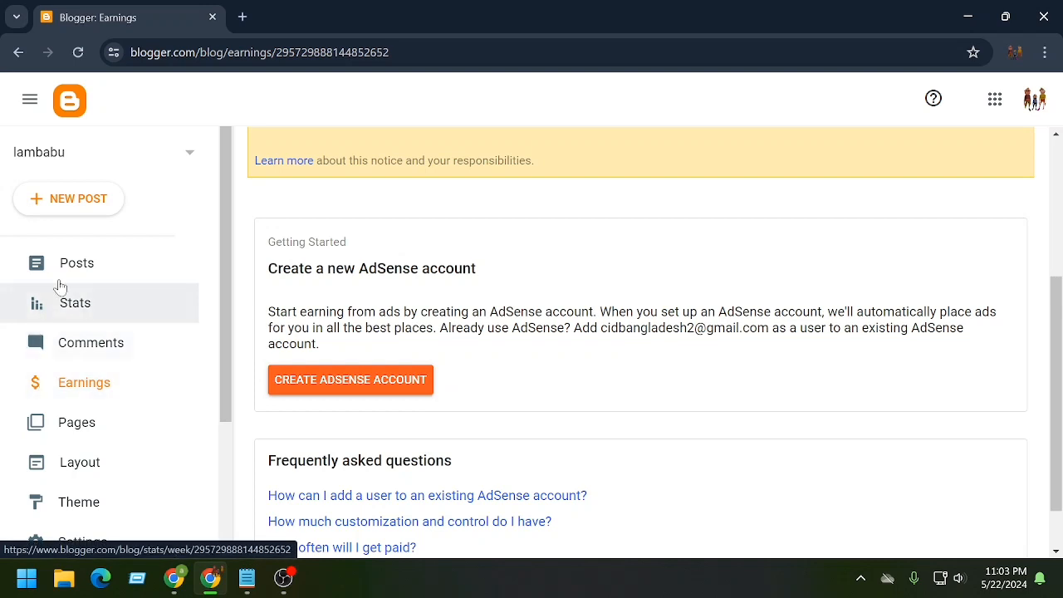
- View the Iambabu blog in a separate tab, and close that tab to return to the dashboard
scroll(100, 382, "down", 3)
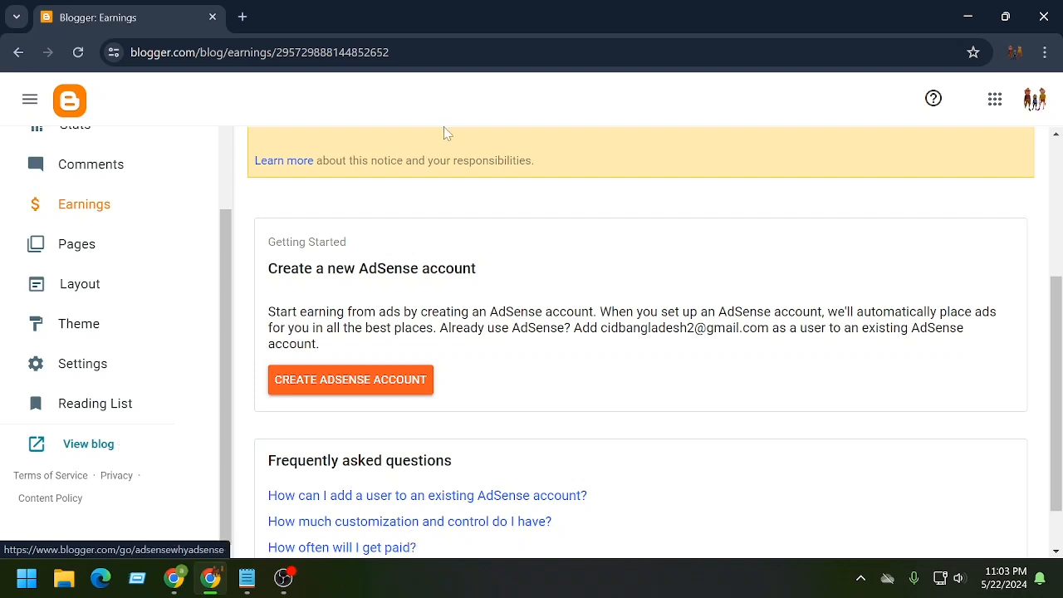
scroll(444, 131, "up", 1)
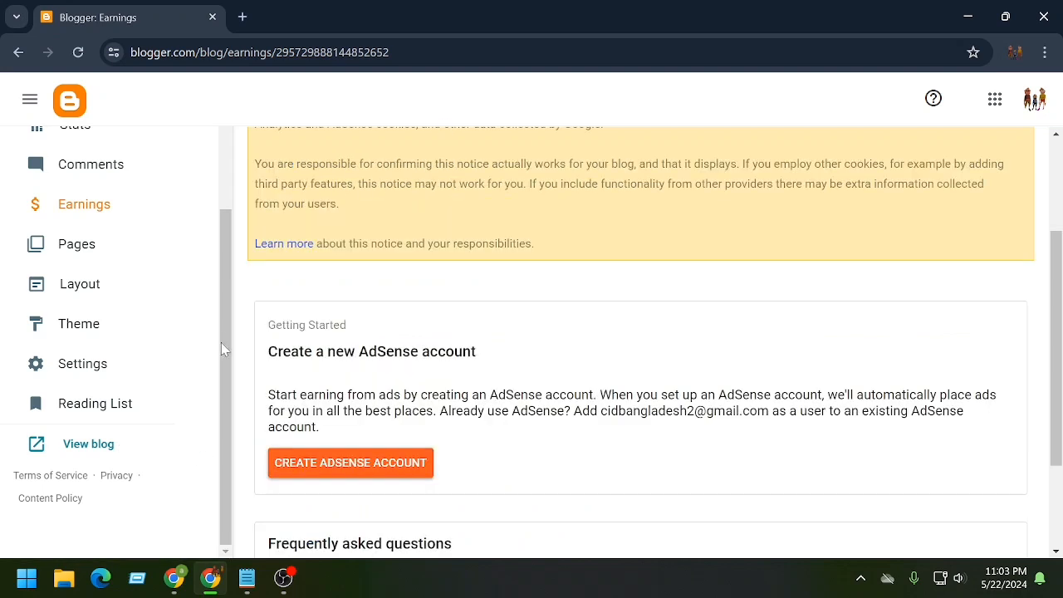
right_click(98, 445)
left_click(195, 253)
left_click(302, 10)
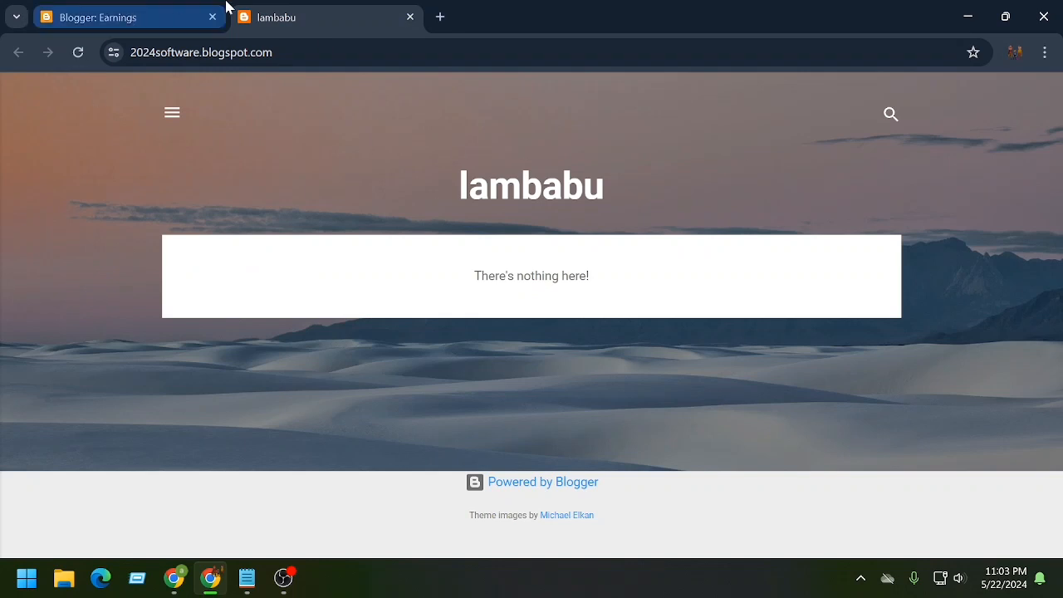
left_click(411, 17)
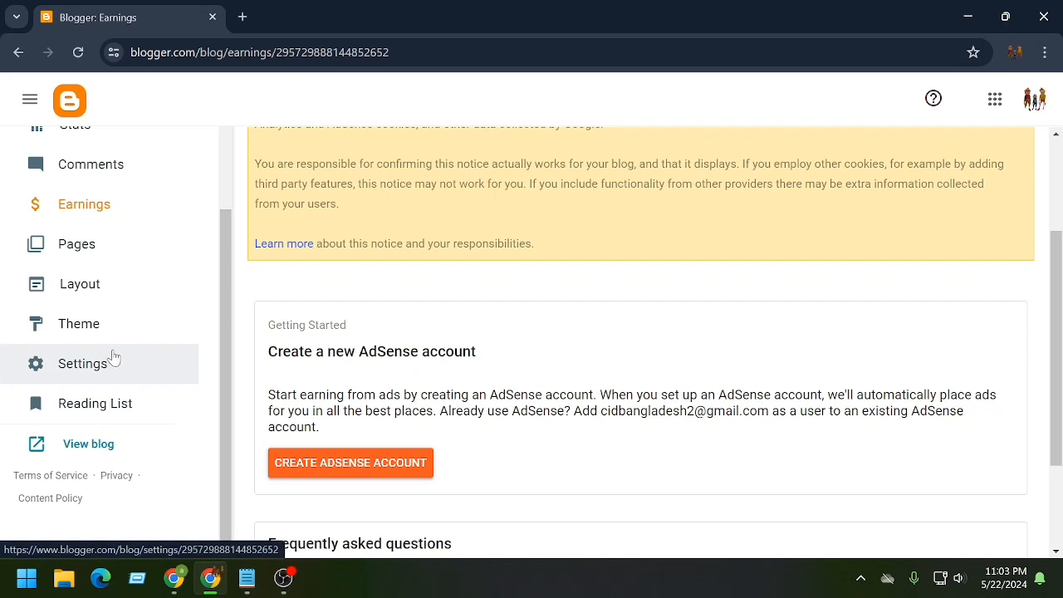
- Open the HTML code of the blog's current theme for editing and delete all of it
left_click(83, 326)
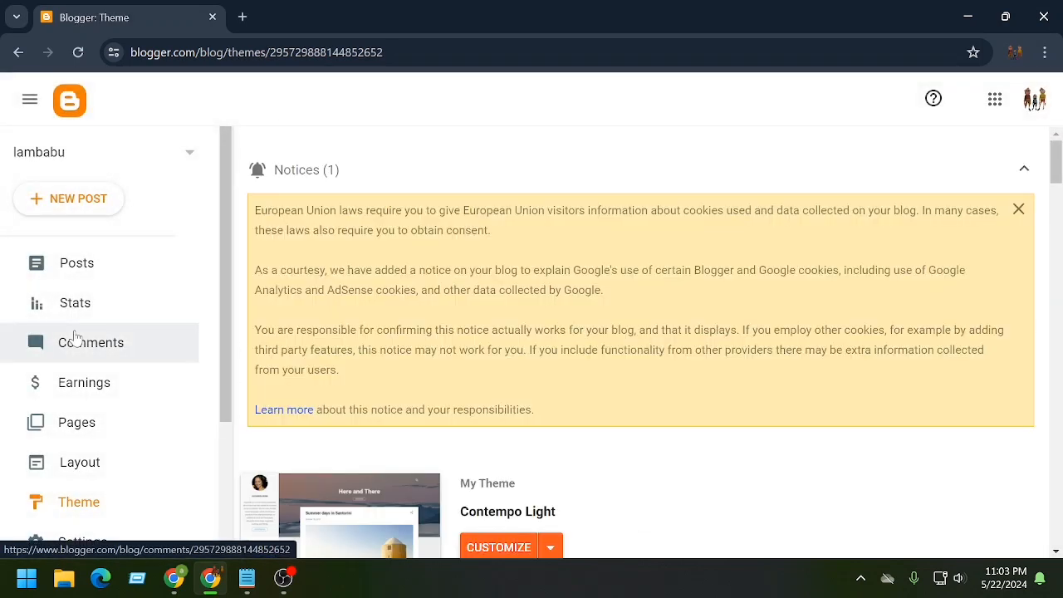
scroll(454, 391, "down", 4)
scroll(818, 297, "up", 4)
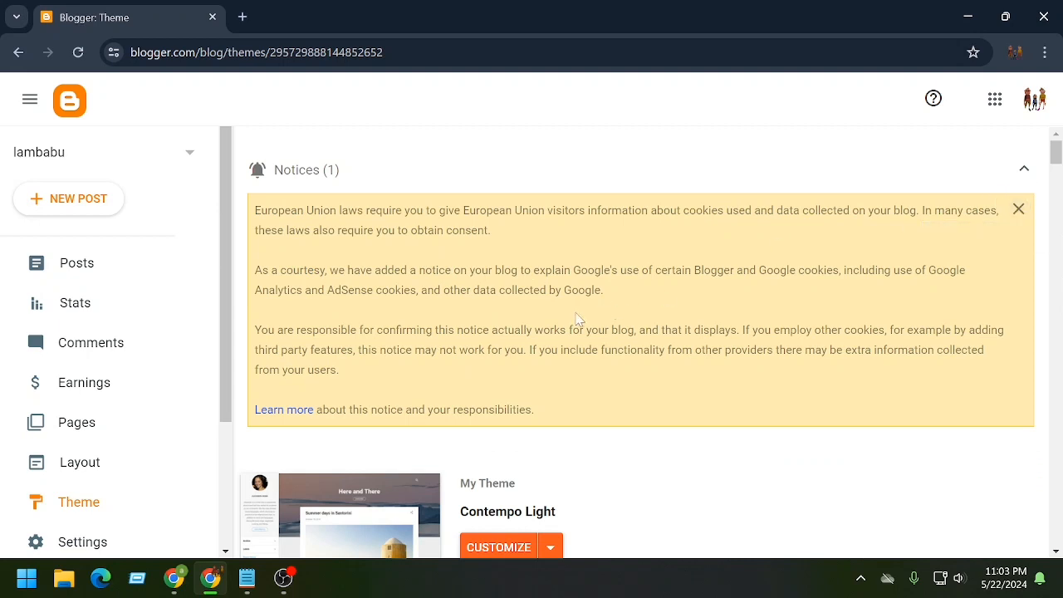
scroll(582, 319, "down", 4)
left_click(549, 255)
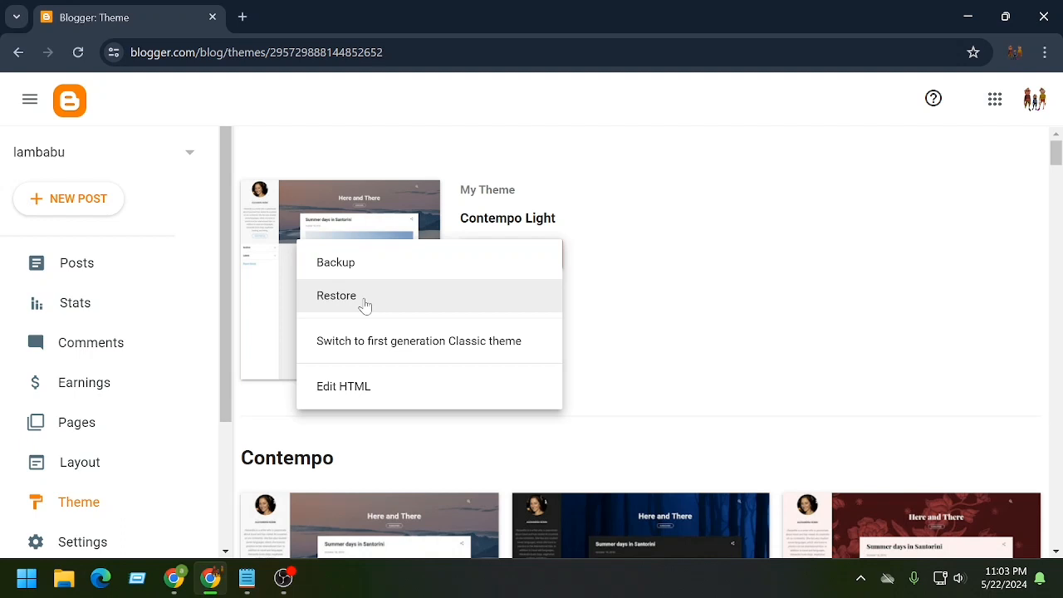
left_click(344, 395)
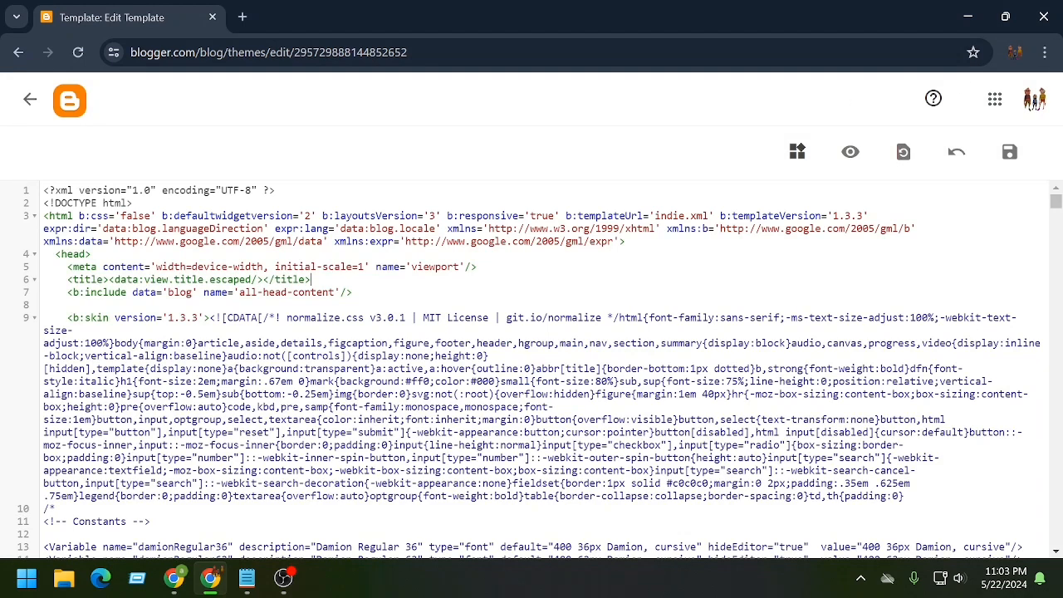
key("ctrl+a")
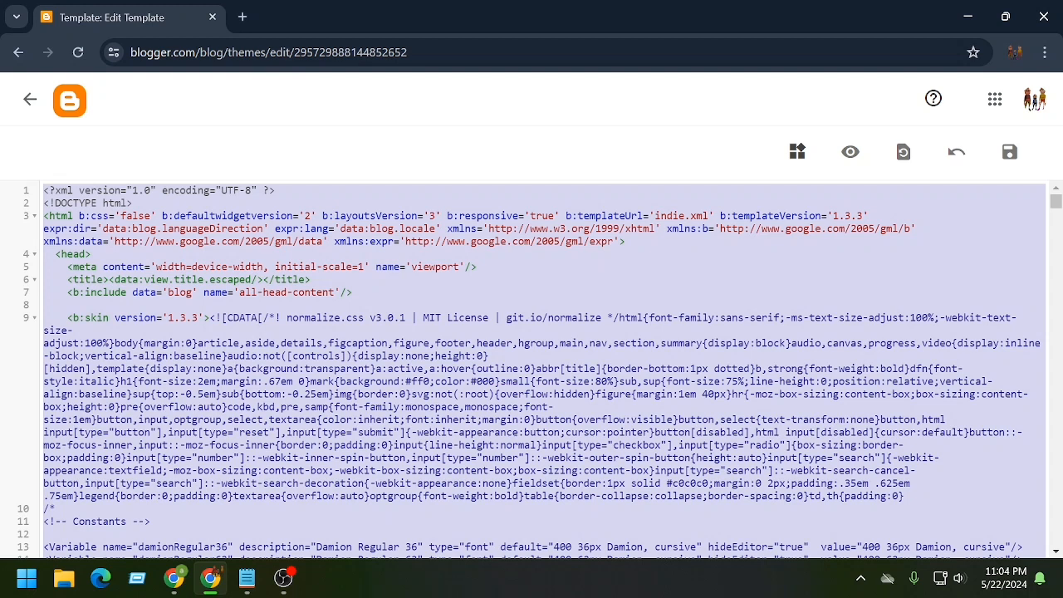
key("BackSpace")
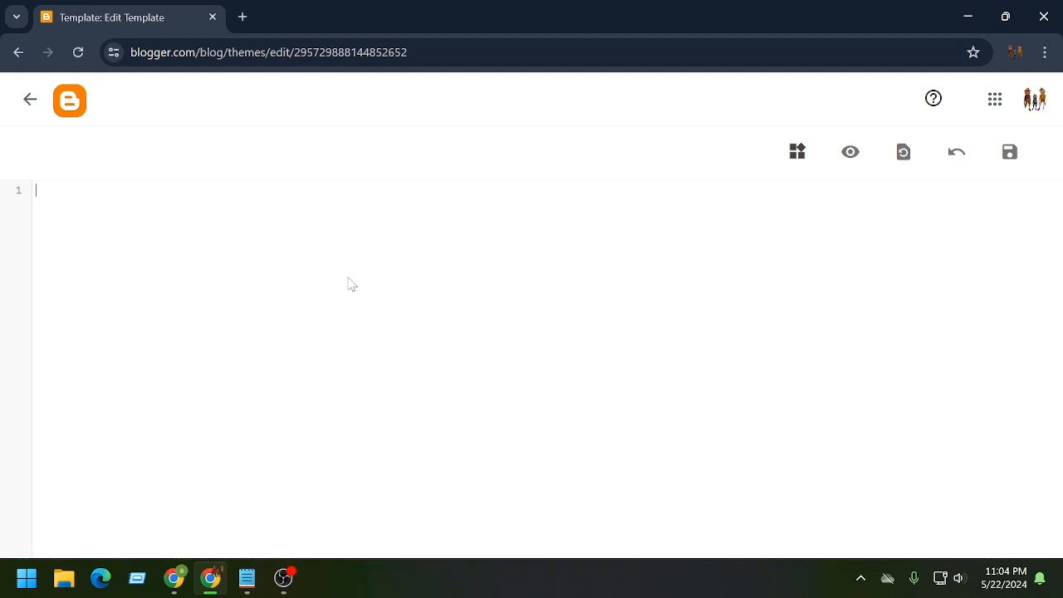
- Switch to File Explorer and open theme-5607581512803232920.xml from the Downloads folder in Notepad
left_click(968, 17)
double_click(33, 25)
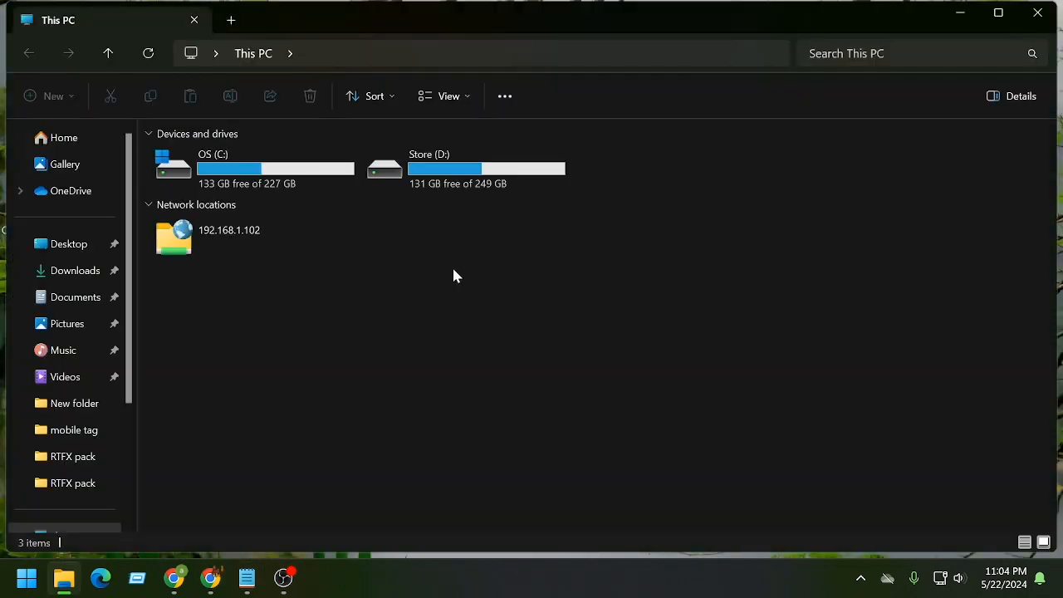
left_click(73, 271)
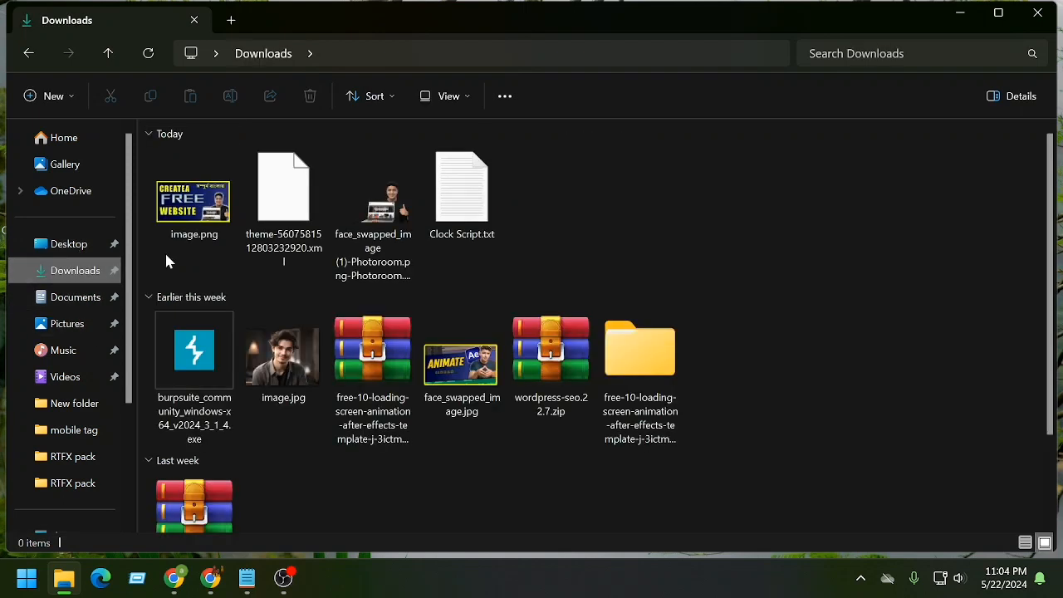
right_click(270, 190)
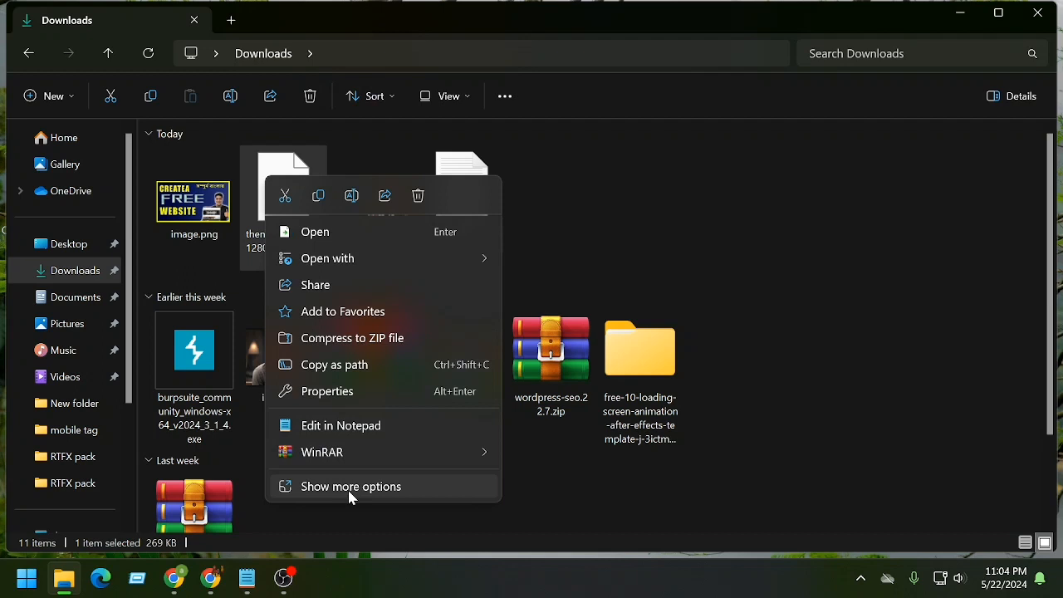
left_click(351, 428)
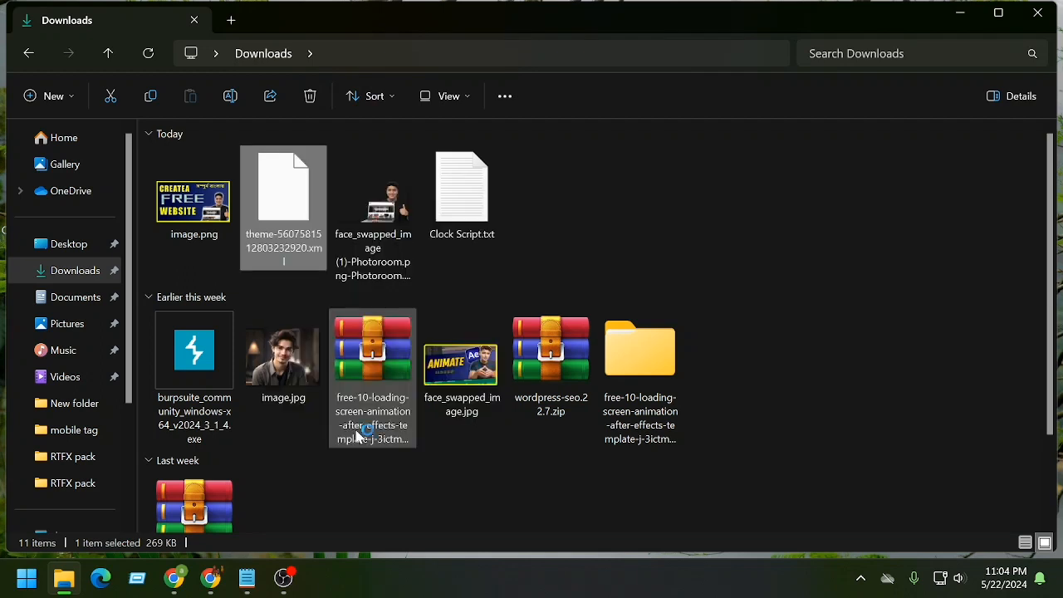
- Copy the entire code of the theme XML file
left_click(464, 290)
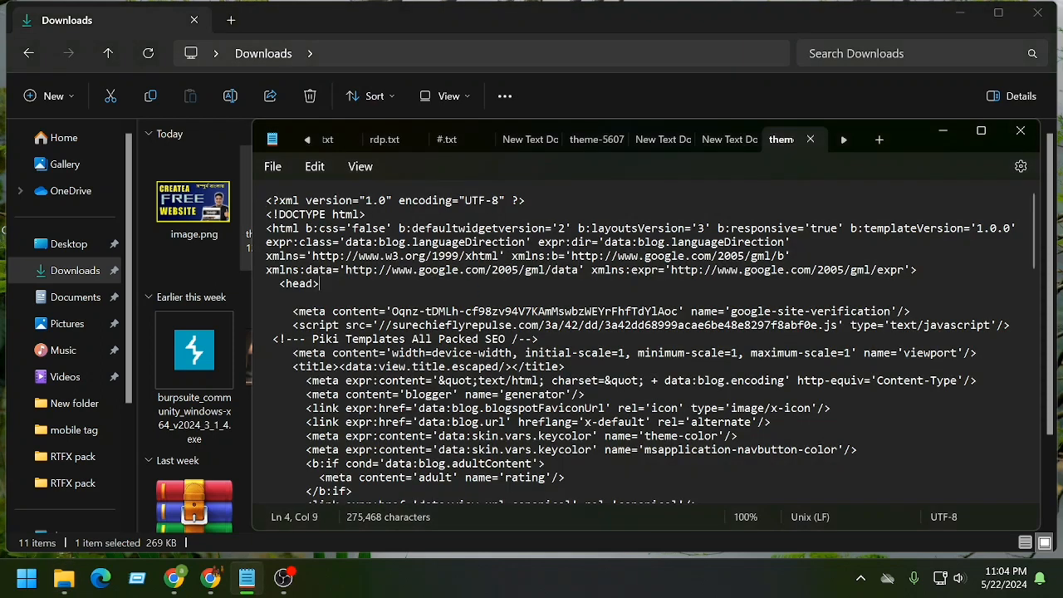
key("ctrl+a")
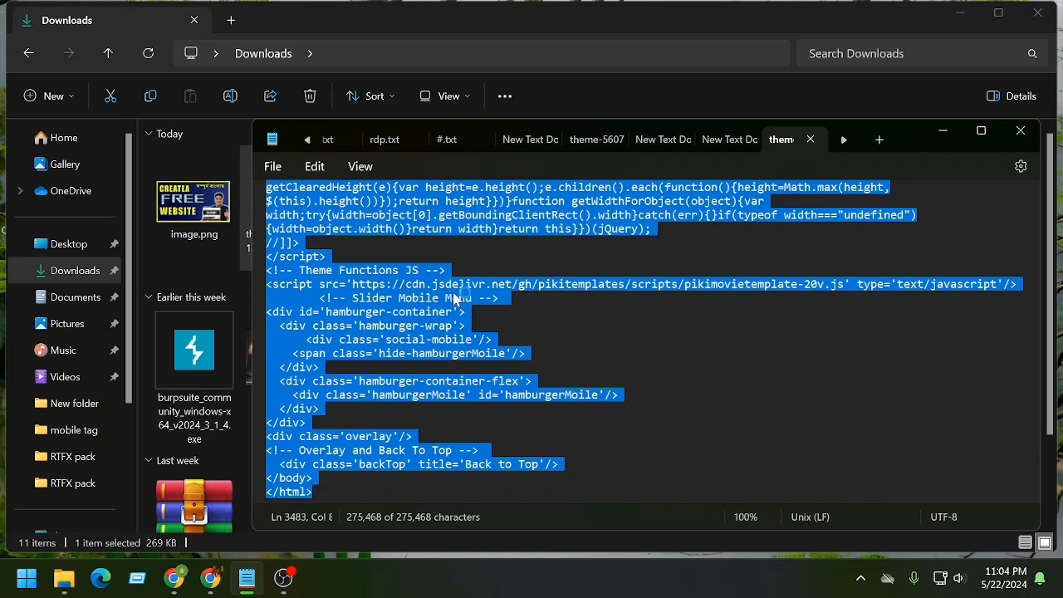
right_click(370, 214)
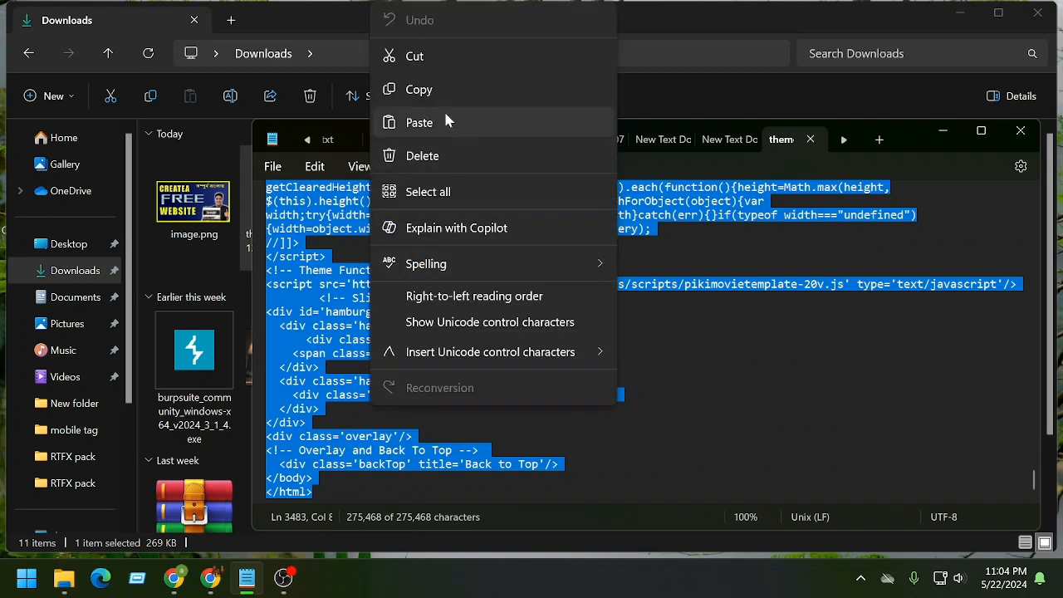
left_click(434, 90)
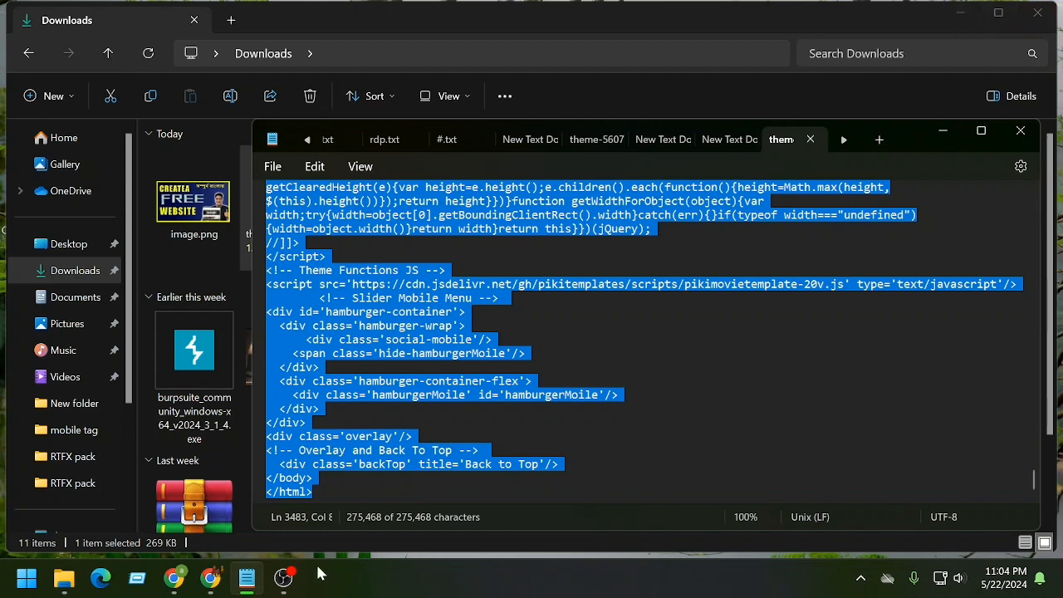
- Switch back to Blogger in Chrome, paste the copied theme code into the empty HTML editor, and save the theme
left_click(210, 579)
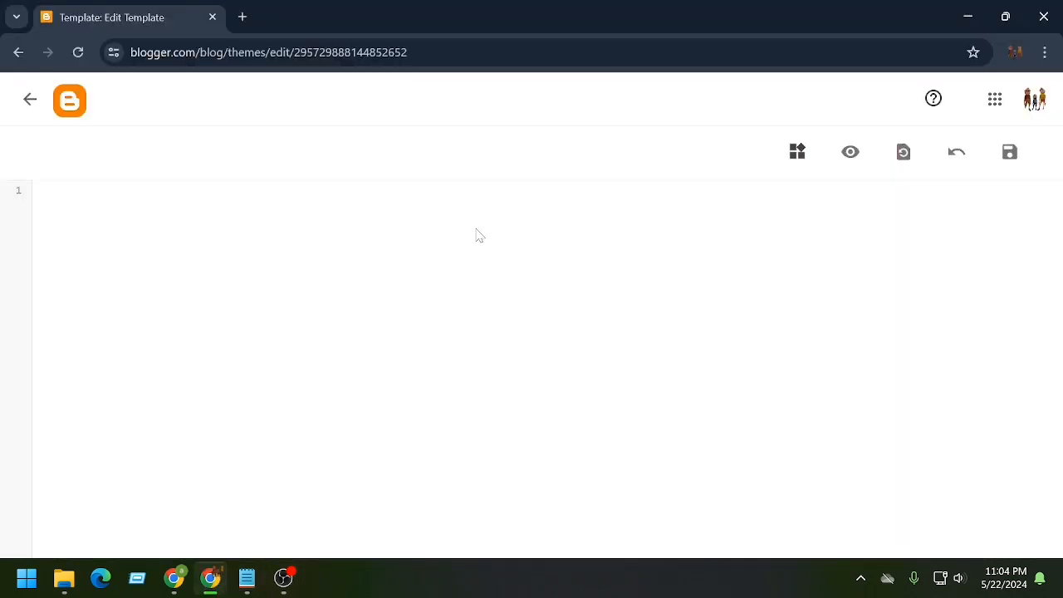
right_click(122, 219)
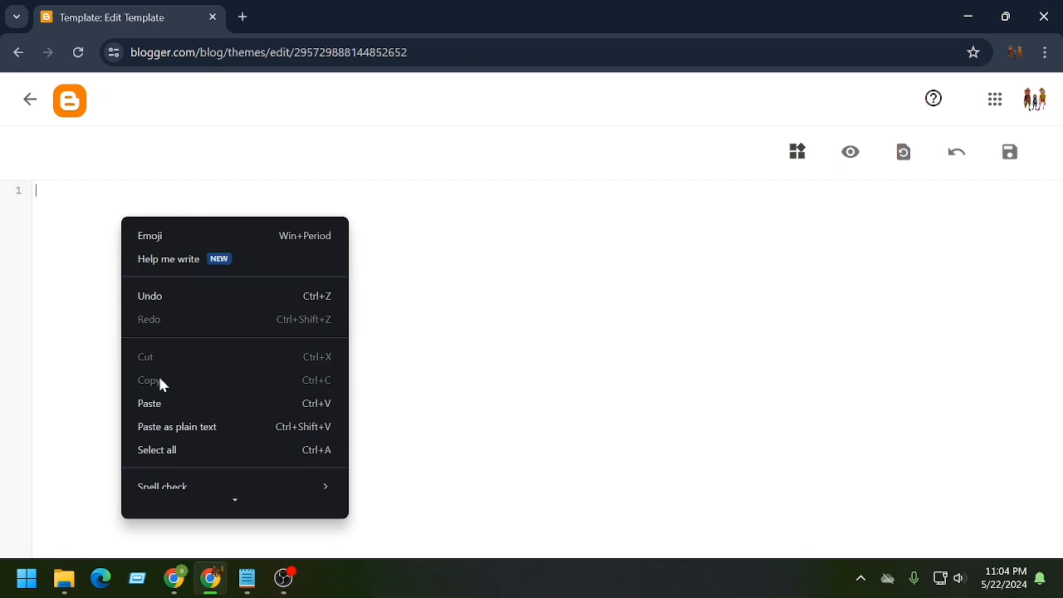
left_click(81, 248)
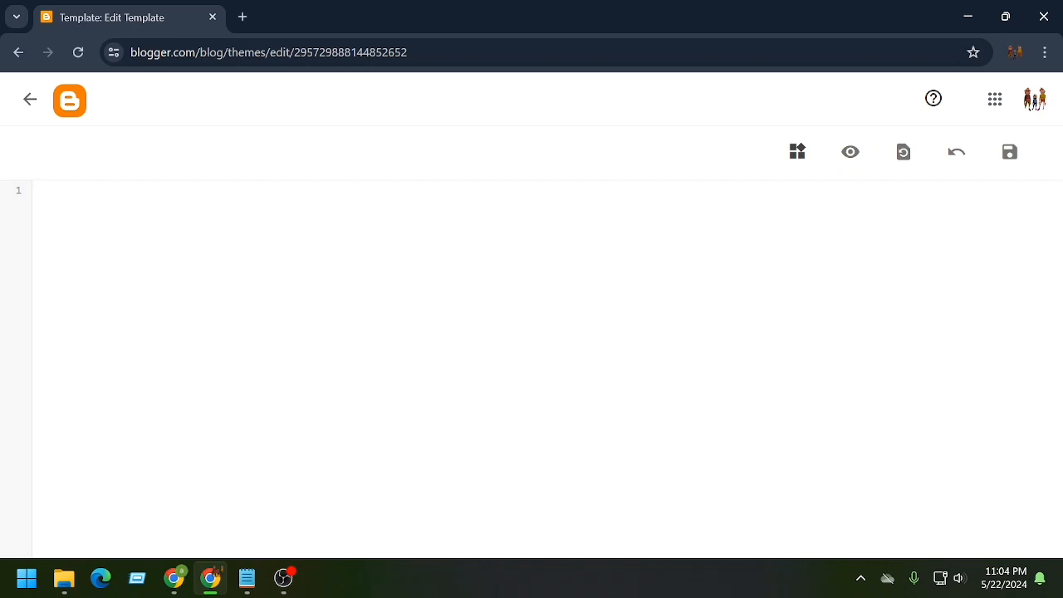
key("ctrl+v")
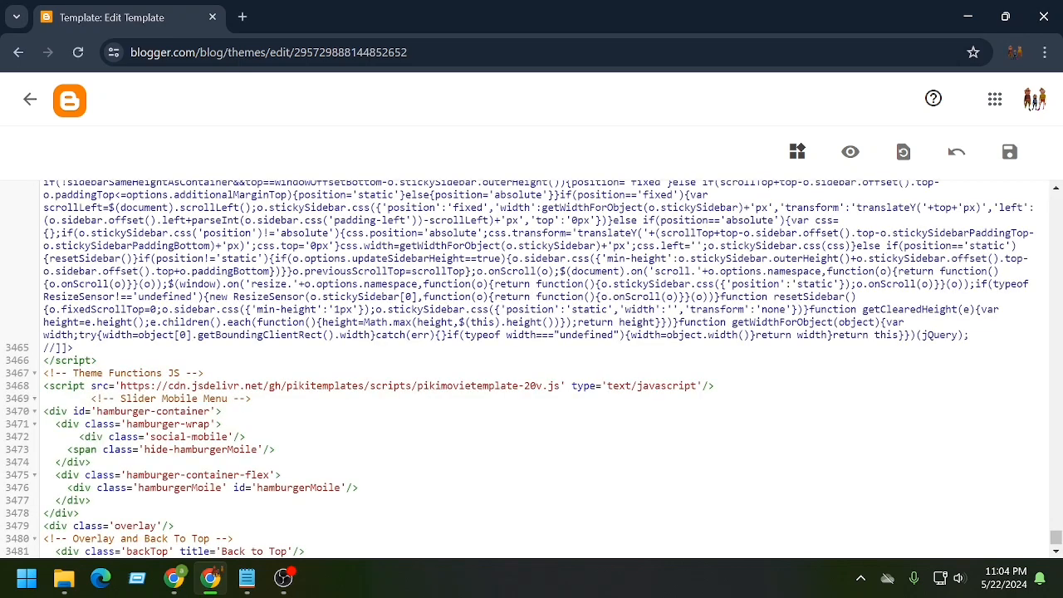
scroll(532, 369, "up", 20)
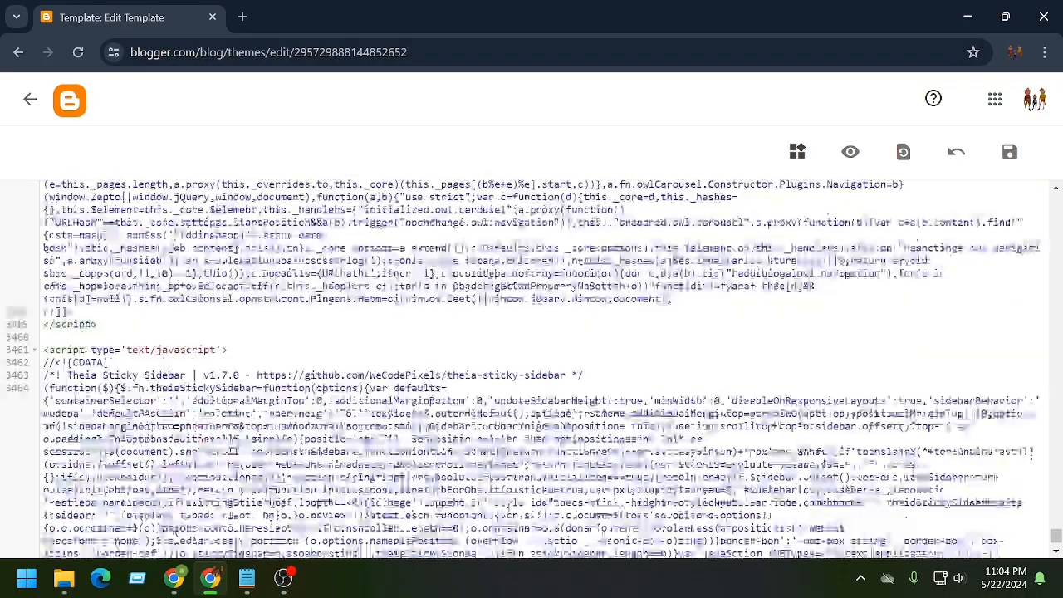
scroll(532, 369, "up", 20)
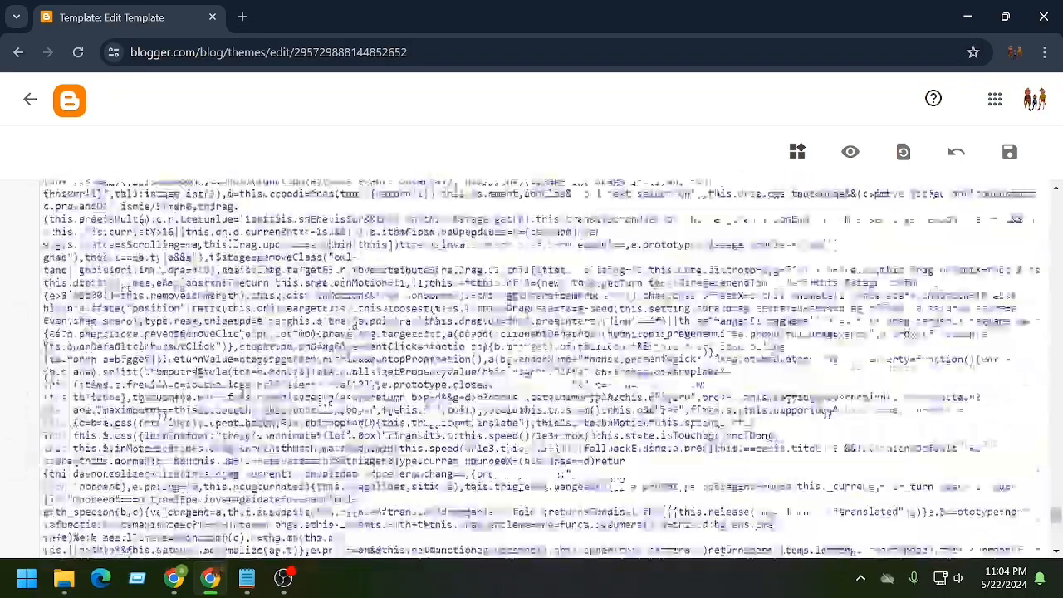
scroll(532, 369, "up", 20)
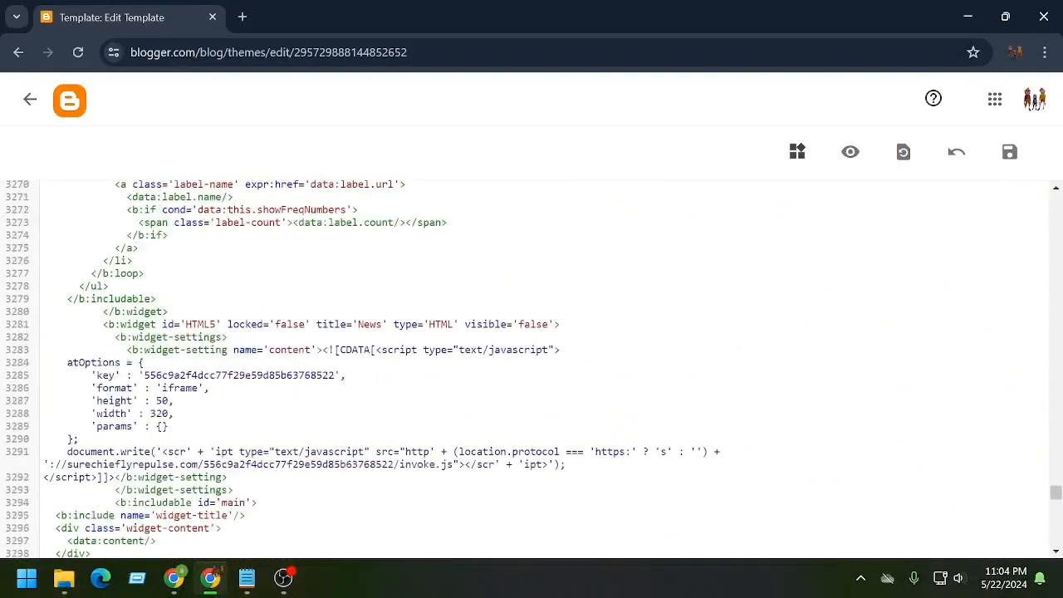
scroll(532, 369, "up", 20)
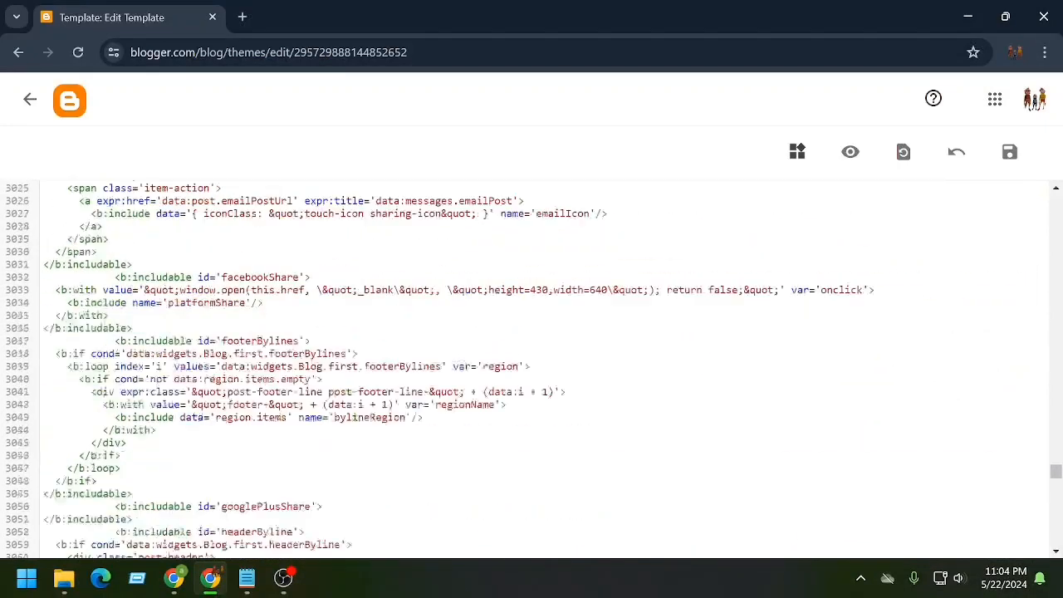
left_click(1022, 155)
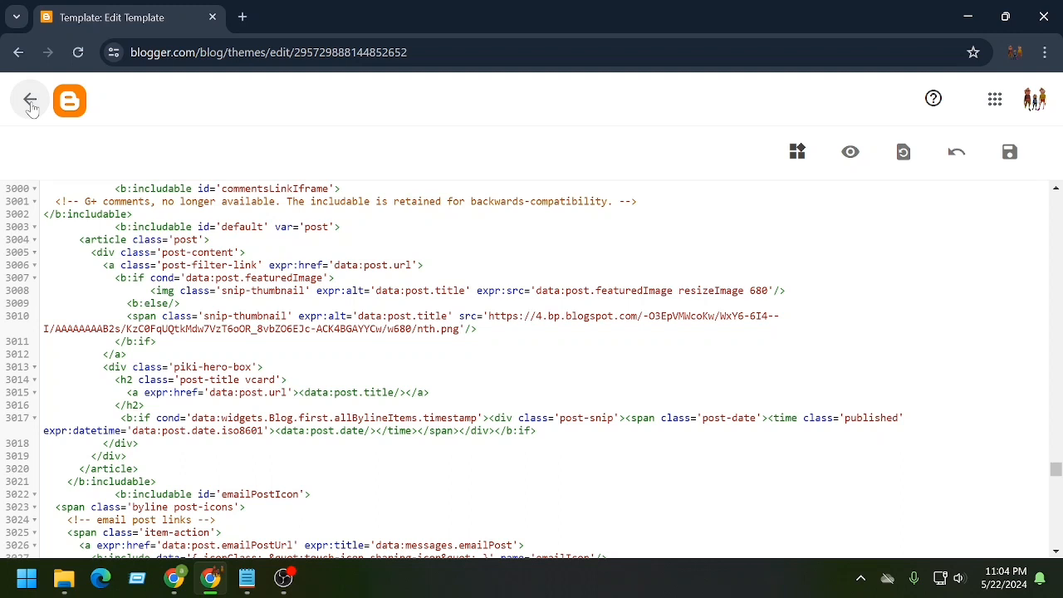
- Leave the HTML editor and view the blog in a separate tab to check the new theme
left_click(30, 106)
left_click(30, 101)
scroll(116, 448, "down", 2)
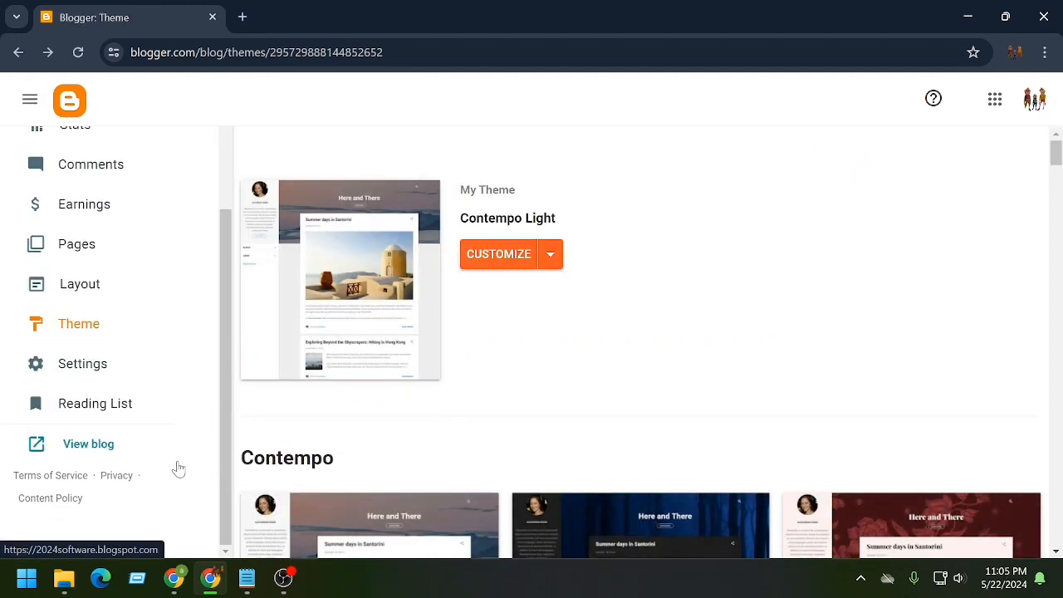
right_click(73, 446)
left_click(138, 259)
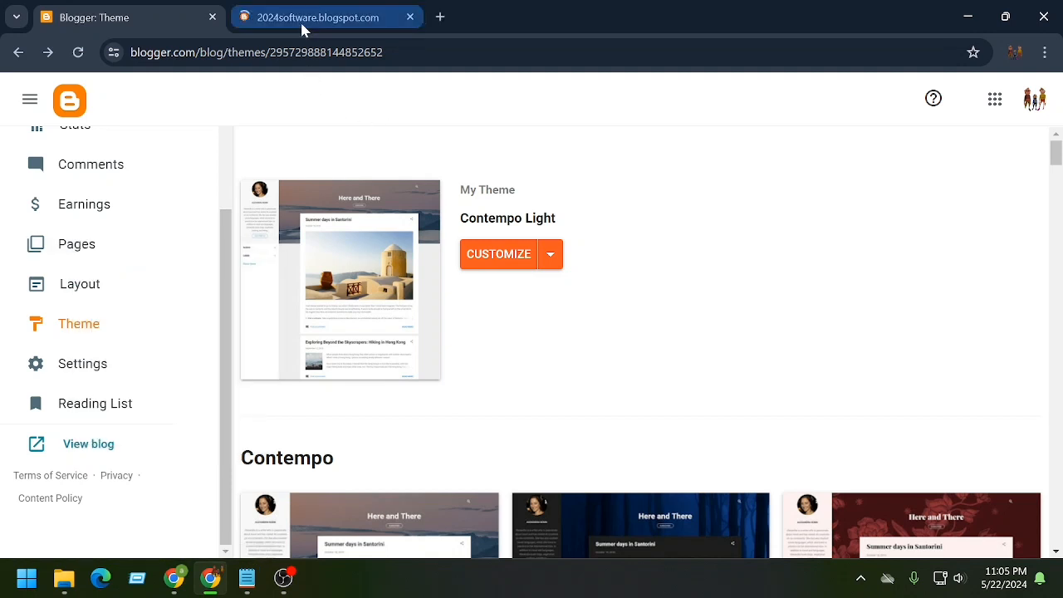
left_click(397, 23)
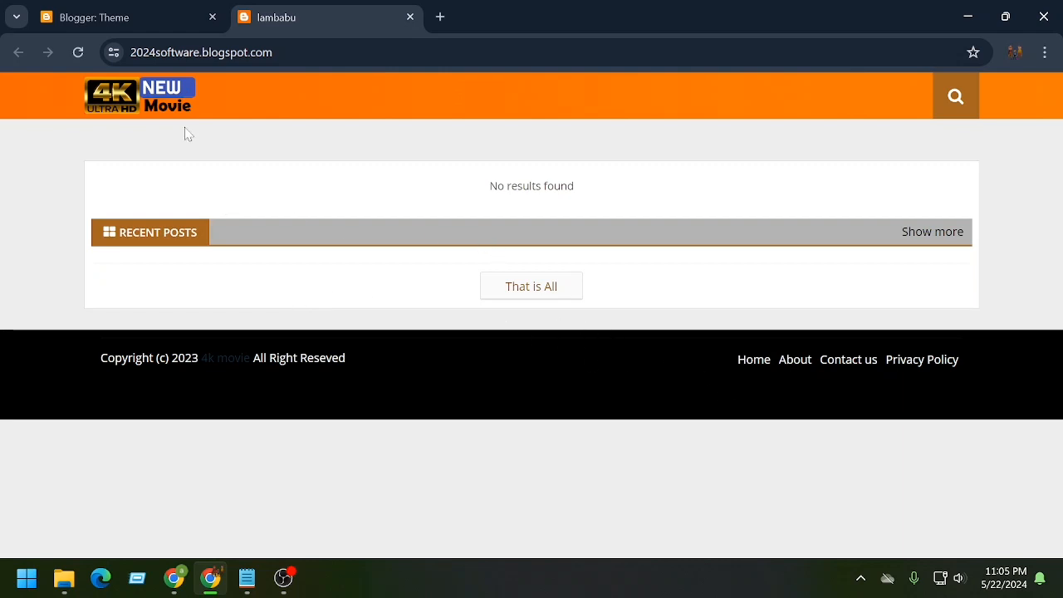
- Show more of the Recent Posts section on the live blog
left_click(117, 8)
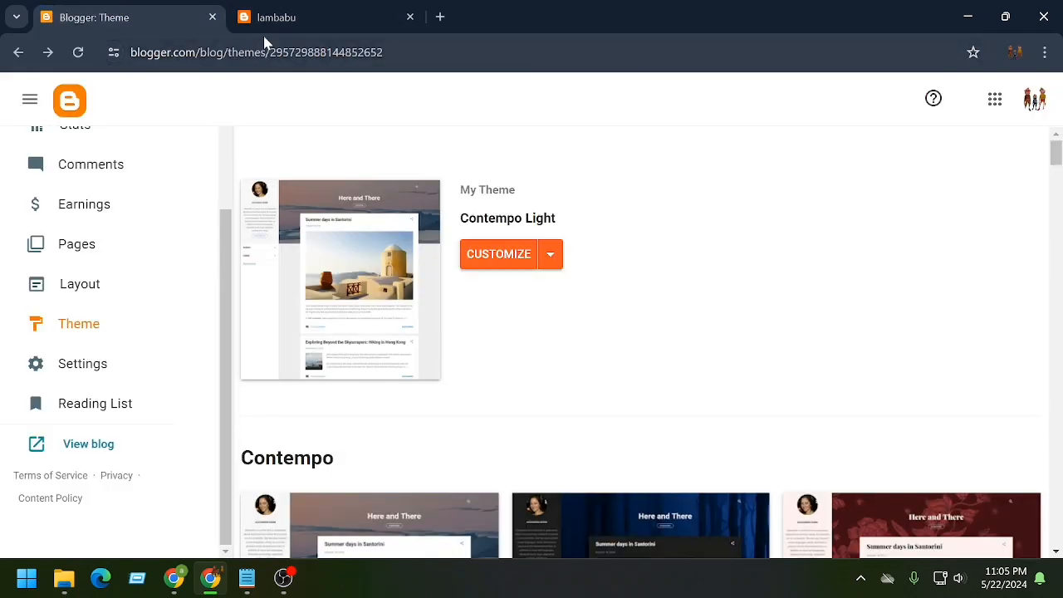
left_click(275, 16)
left_click(920, 236)
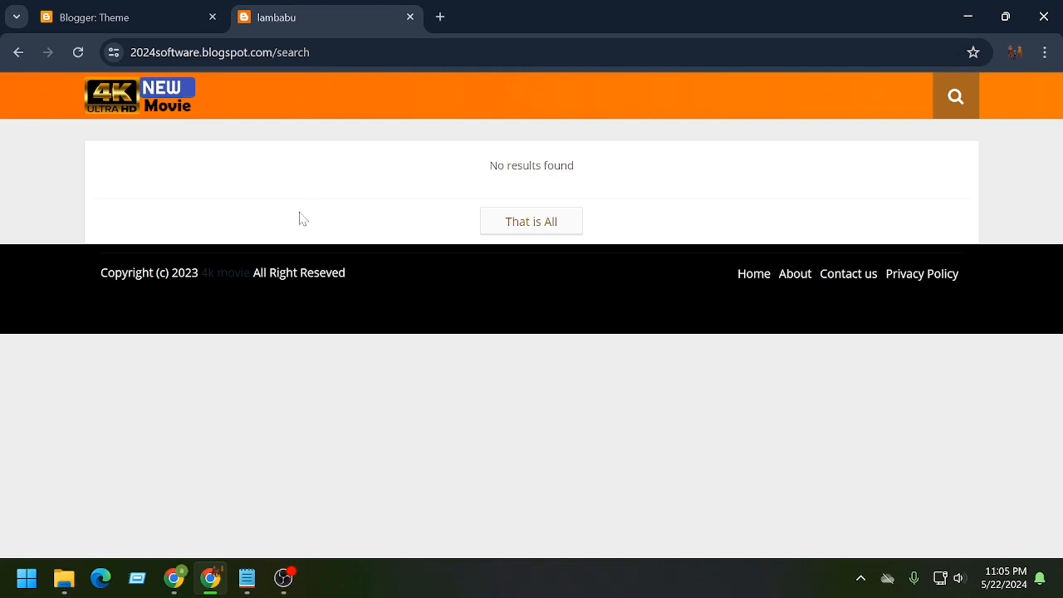
- Close the live blog's tab and open the Posts page in the dashboard
left_click(409, 16)
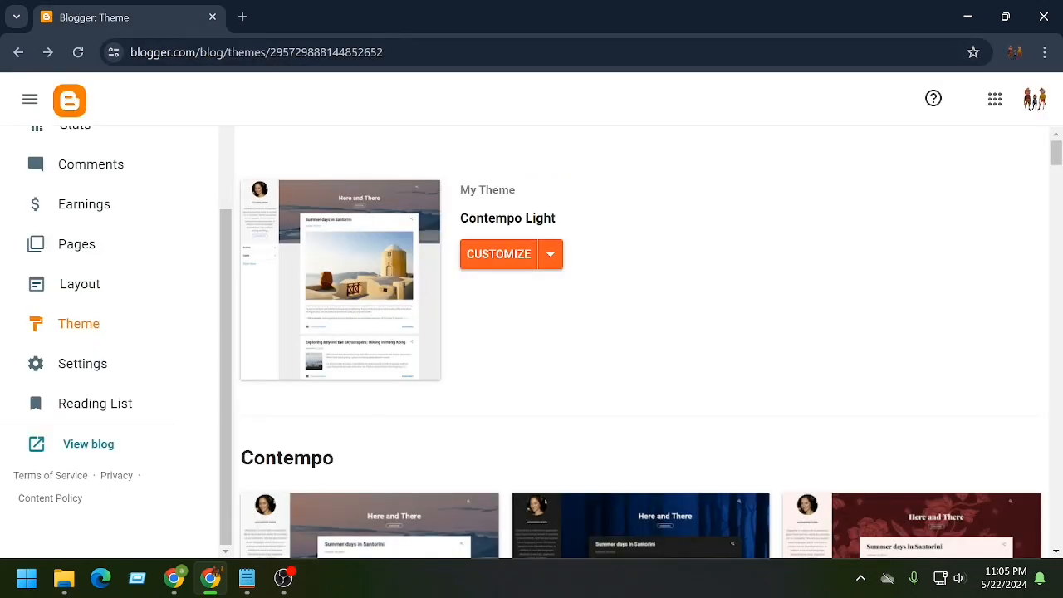
scroll(147, 408, "up", 2)
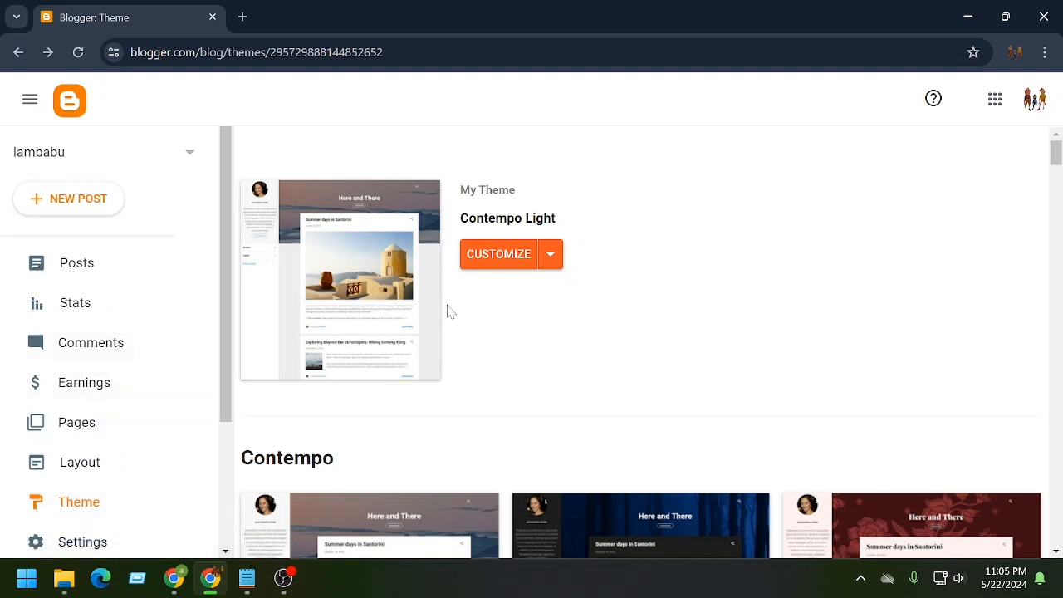
left_click(74, 264)
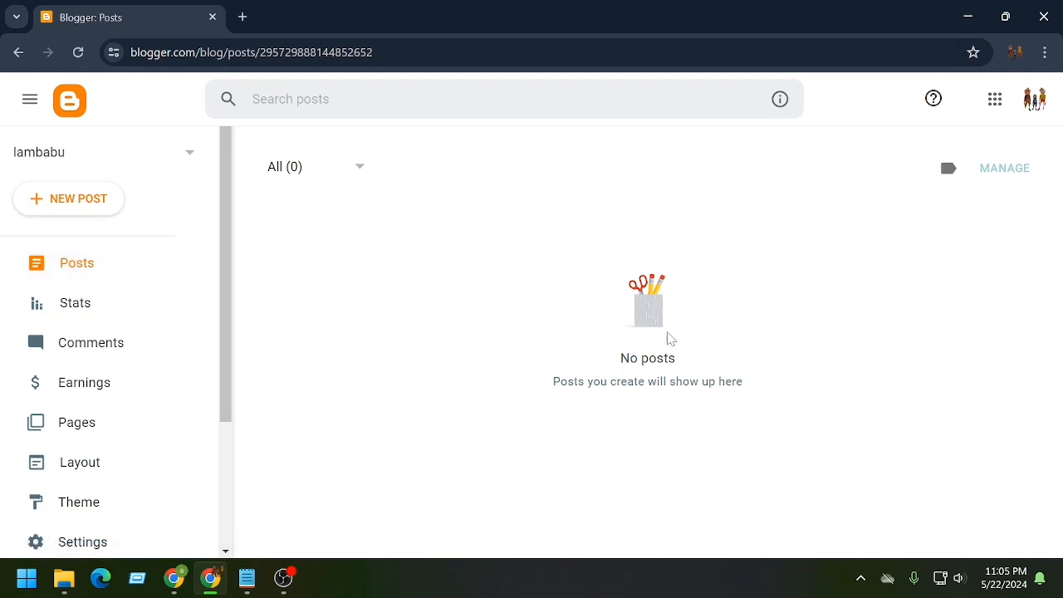
- Create a new blog post and enter "latest movei" as its title
left_click(70, 203)
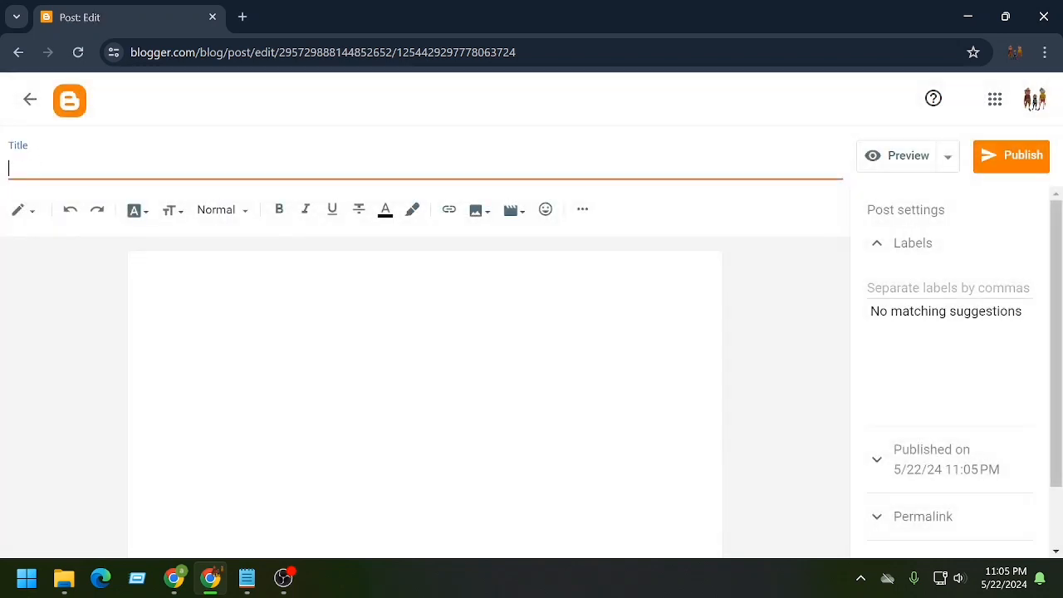
type("sa")
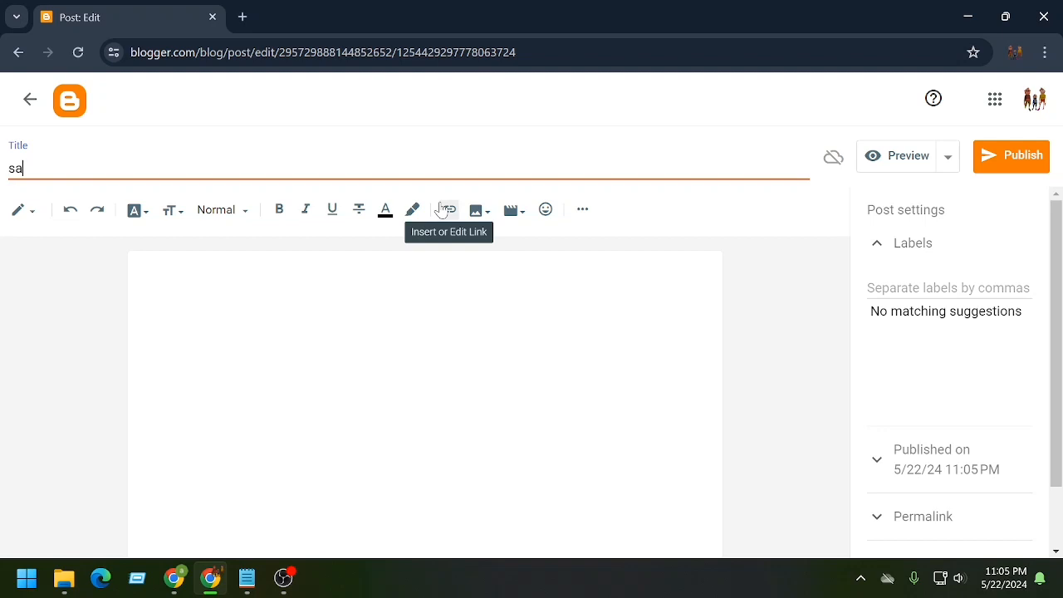
key("BackSpace")
key("BackSpace")
key("BackSpace")
left_click(497, 295)
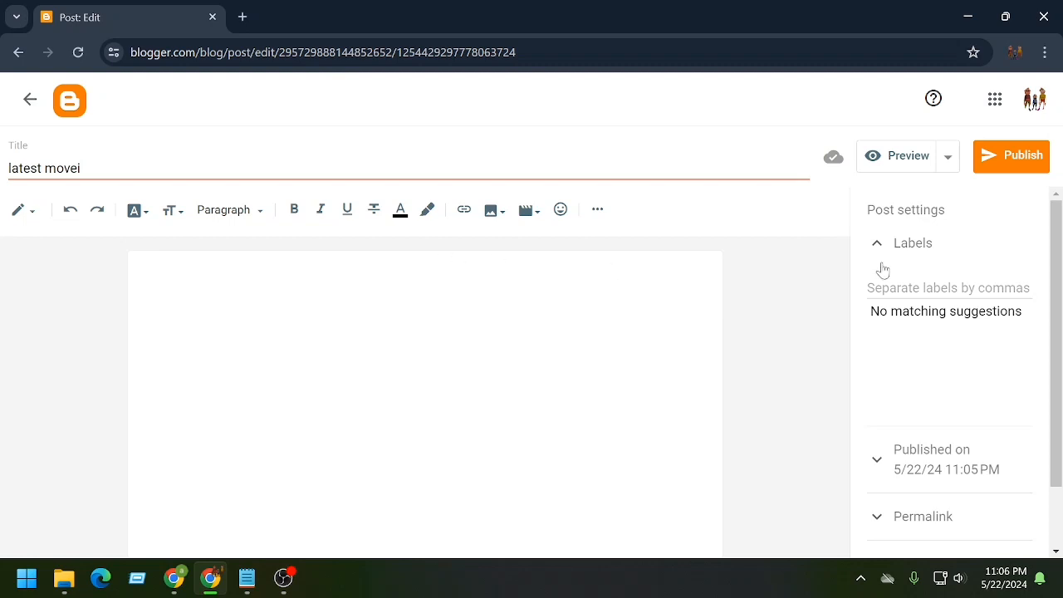
- Add the label "new move," to the post
left_click(889, 288)
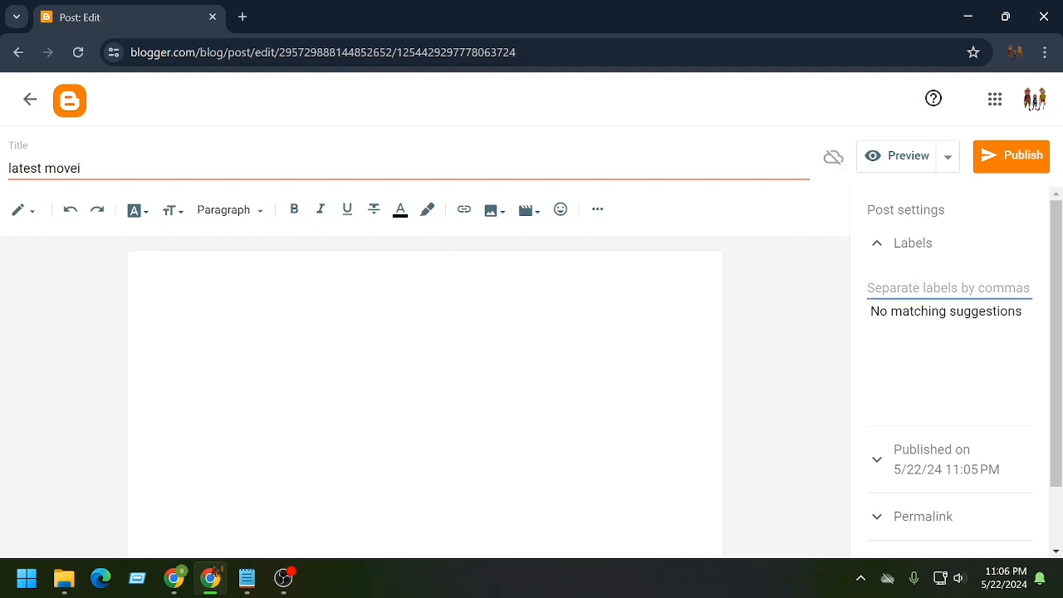
type("new m")
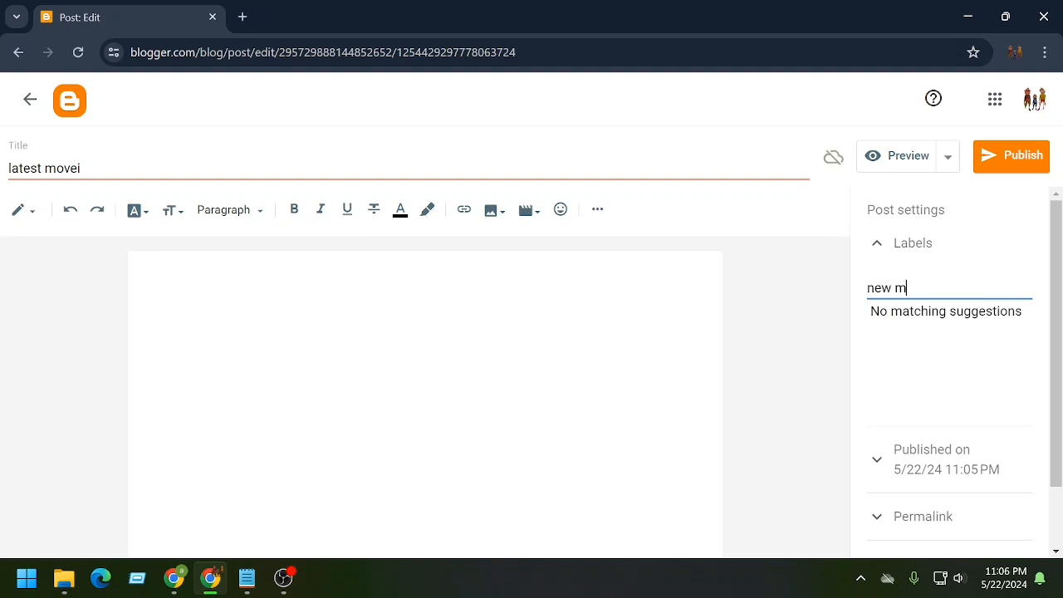
type("ove,")
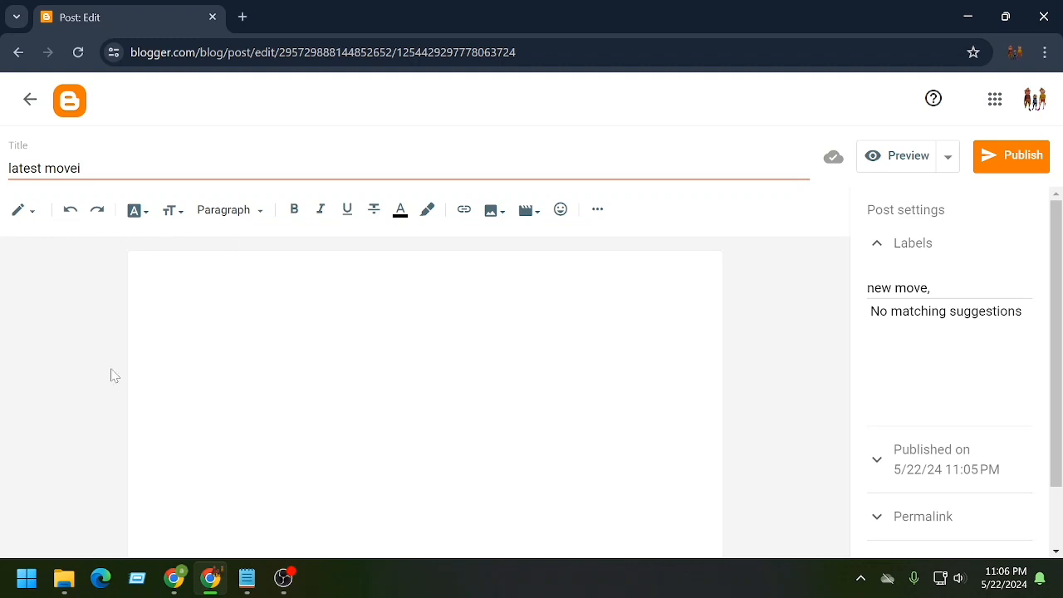
- Write "new movie" in the post body and set its font size to Largest
type("n")
type("ew movie")
key("ctrl+a")
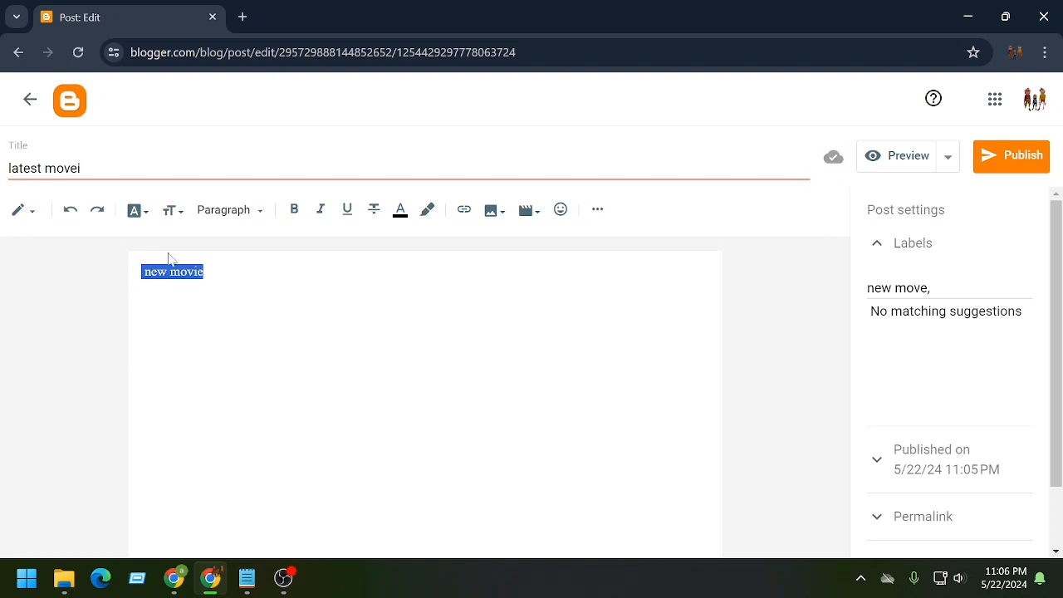
left_click(181, 212)
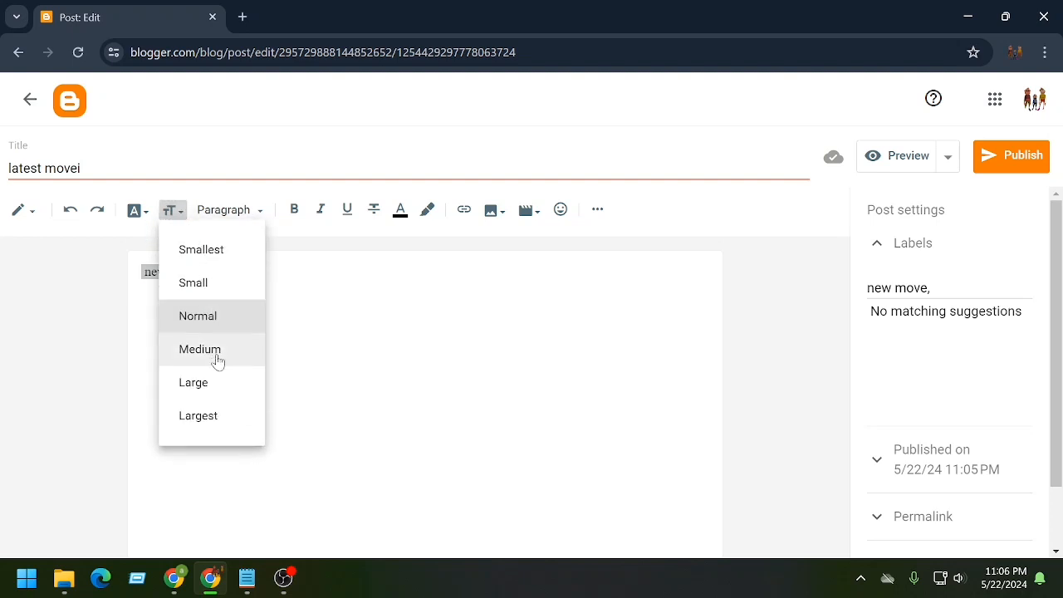
left_click(197, 415)
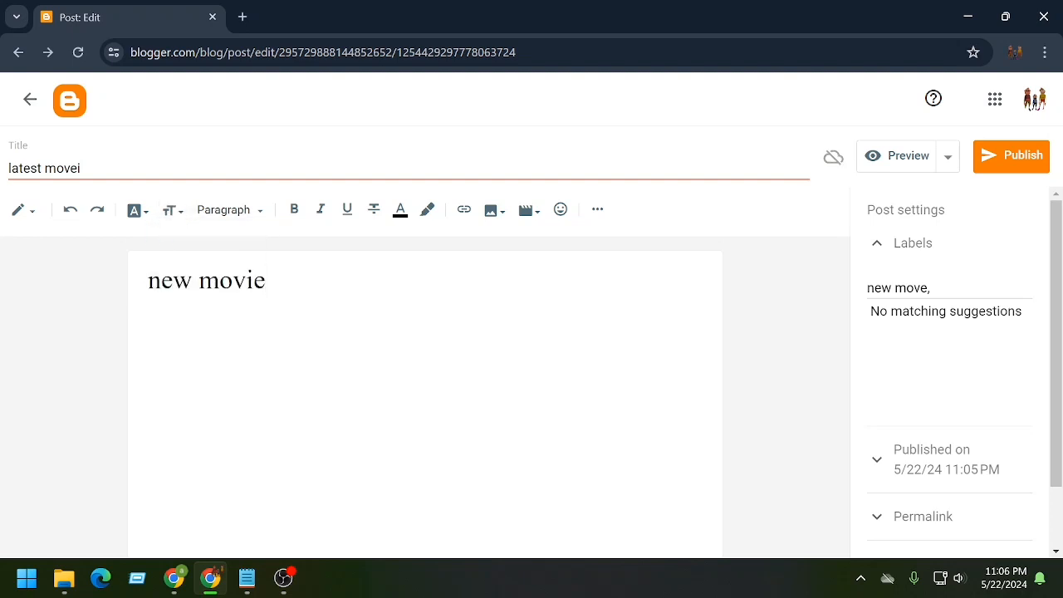
left_click(138, 211)
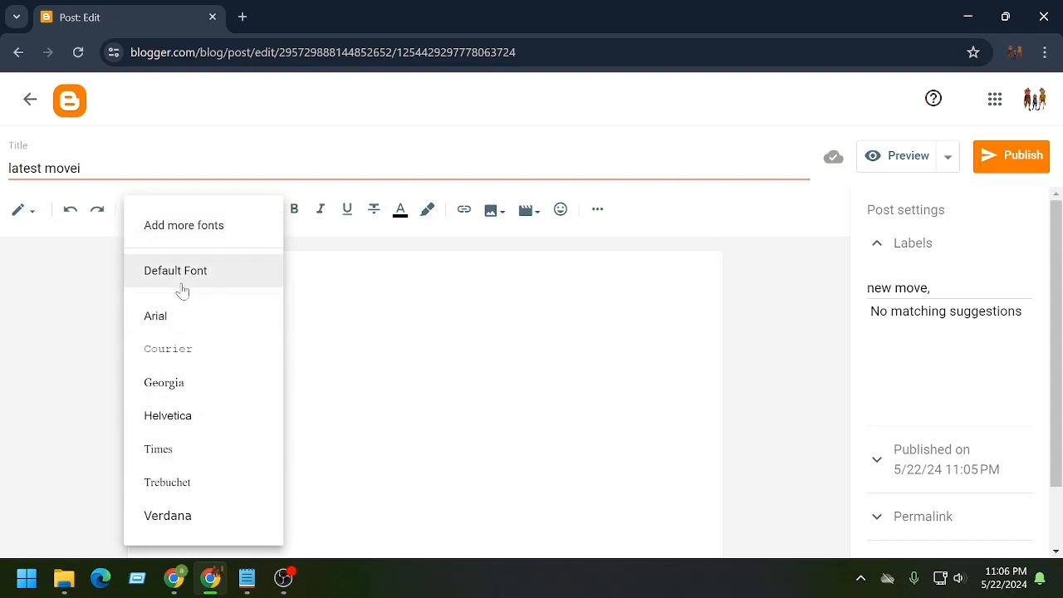
left_click(73, 267)
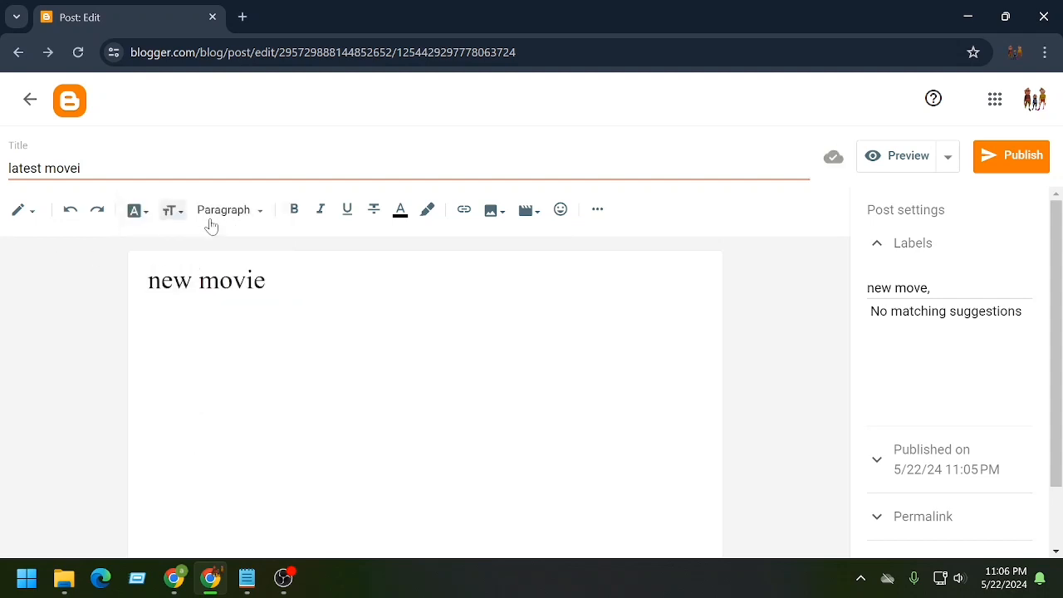
- Try to colour the "new movie" line in the post body red
left_click(401, 214)
left_click(274, 285)
left_click_drag(270, 283, 101, 276)
left_click(401, 212)
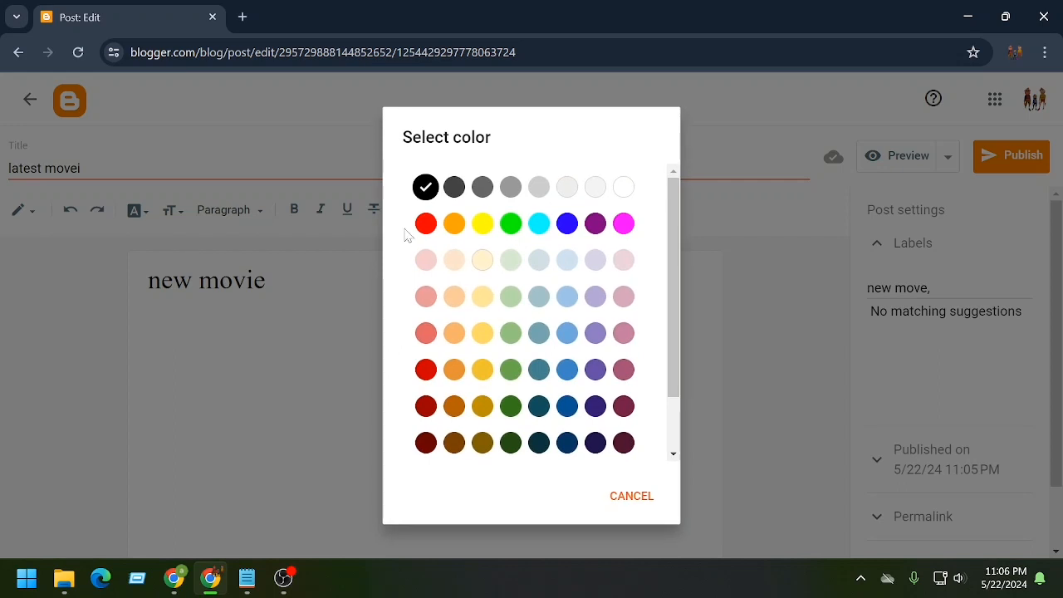
left_click(423, 223)
left_click_drag(268, 283, 28, 277)
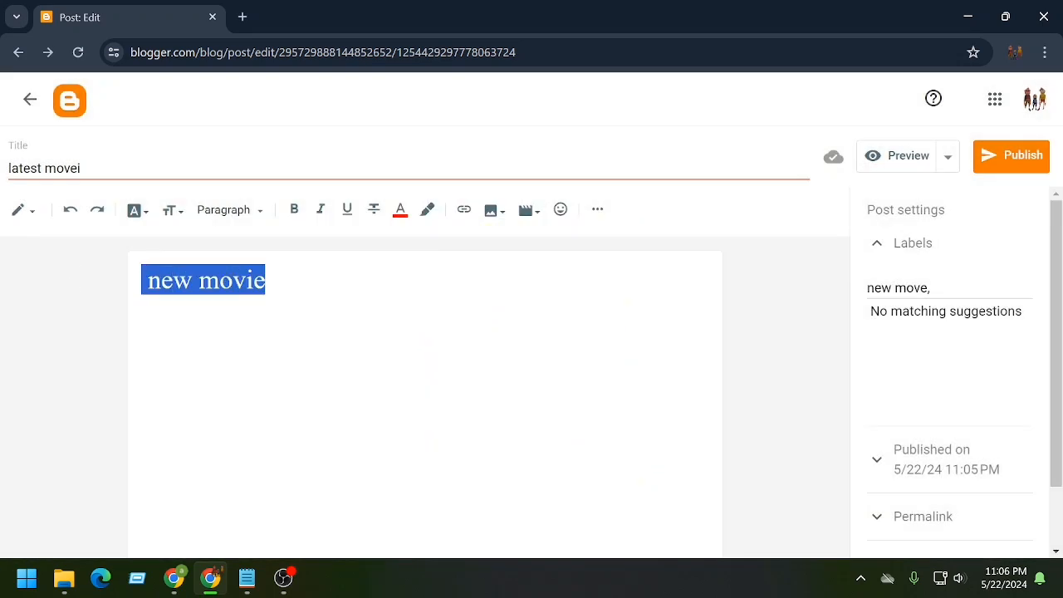
left_click(399, 216)
left_click(425, 225)
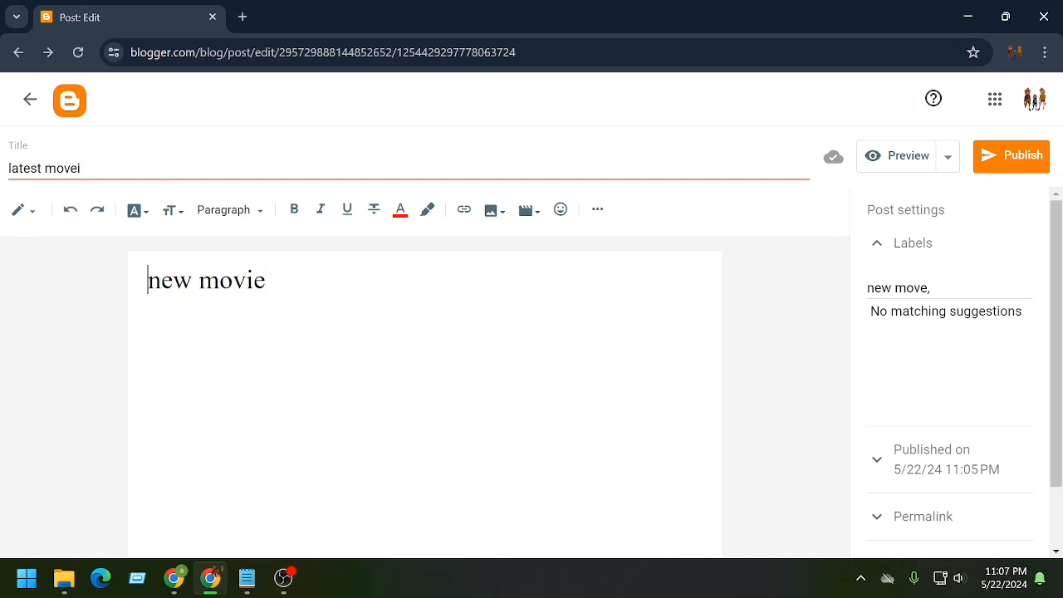
- Select only the words "new movie" without the leading space and try the red text colour again
key("shift+Right")
key("shift+Right")
key("shift+Right")
key("shift+Right")
key("shift+Right")
key("shift+Right")
key("shift+Right")
key("shift+Right")
key("shift+Right")
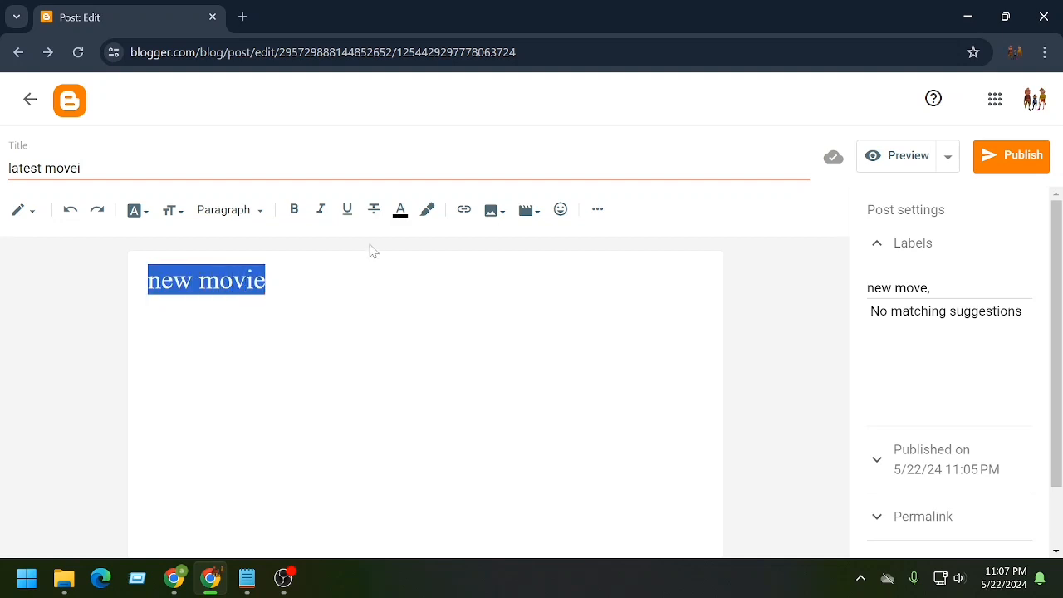
left_click(400, 210)
left_click(431, 230)
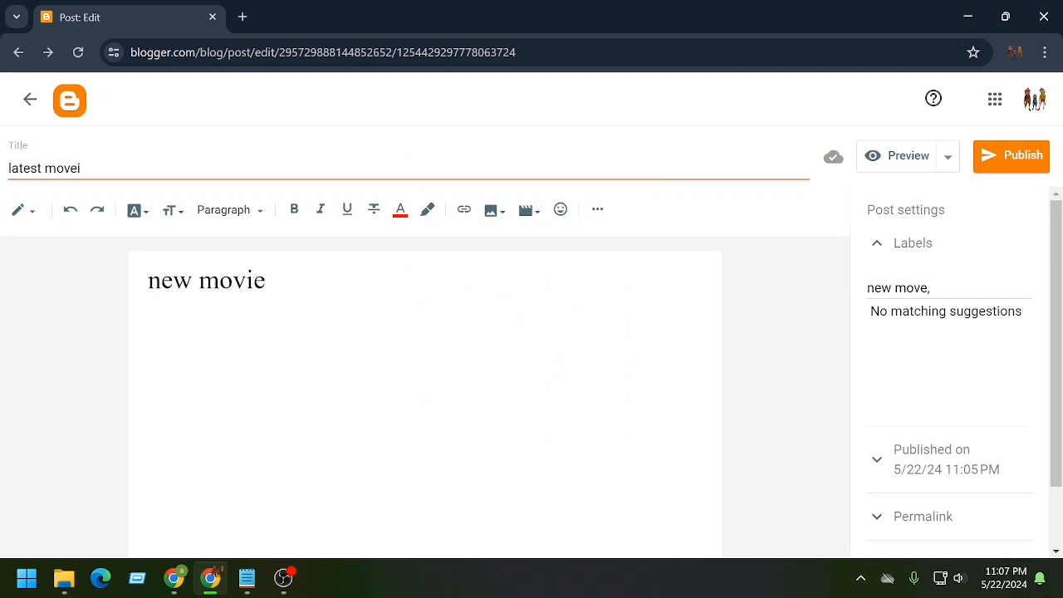
- Reselect the words "new movie" and try a lighter red shade as their text colour
key("shift+Right")
key("shift+Right")
key("shift+Right")
key("shift+Right")
key("shift+Right")
key("shift+Right")
key("shift+Right")
key("shift+Right")
key("shift+Right")
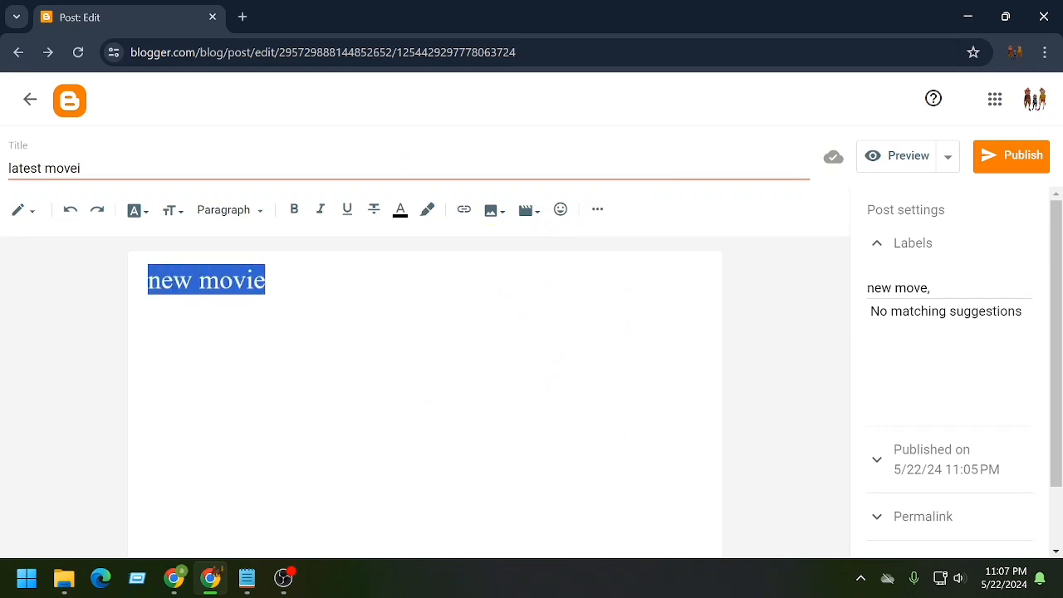
left_click(400, 211)
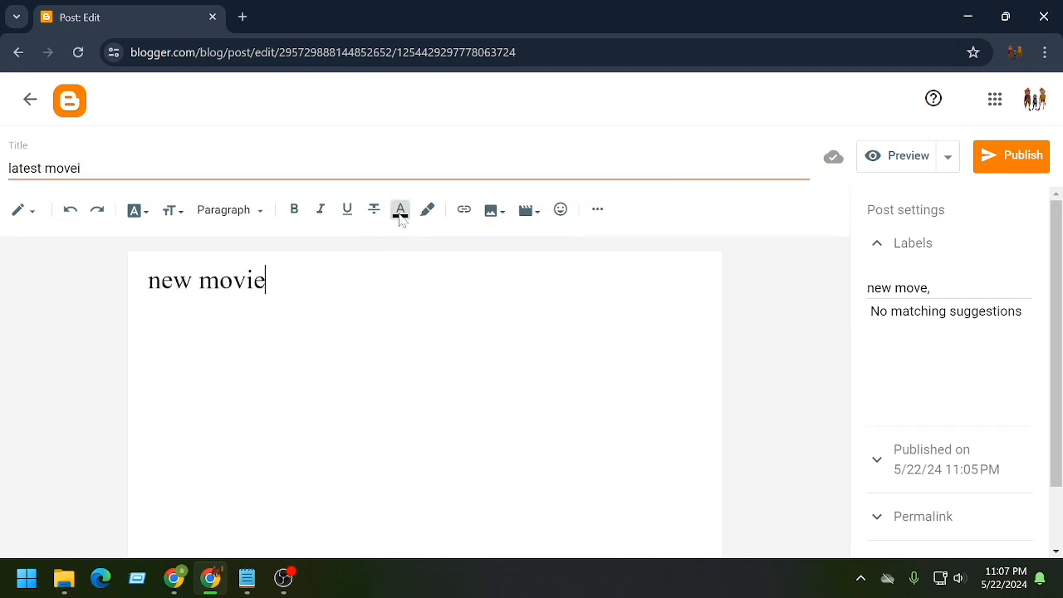
left_click(425, 333)
- Try to recolour "new movie" by cutting it and pasting it back with red as the active text colour
double_click(232, 280)
left_click(199, 281)
left_click_drag(148, 281, 266, 281)
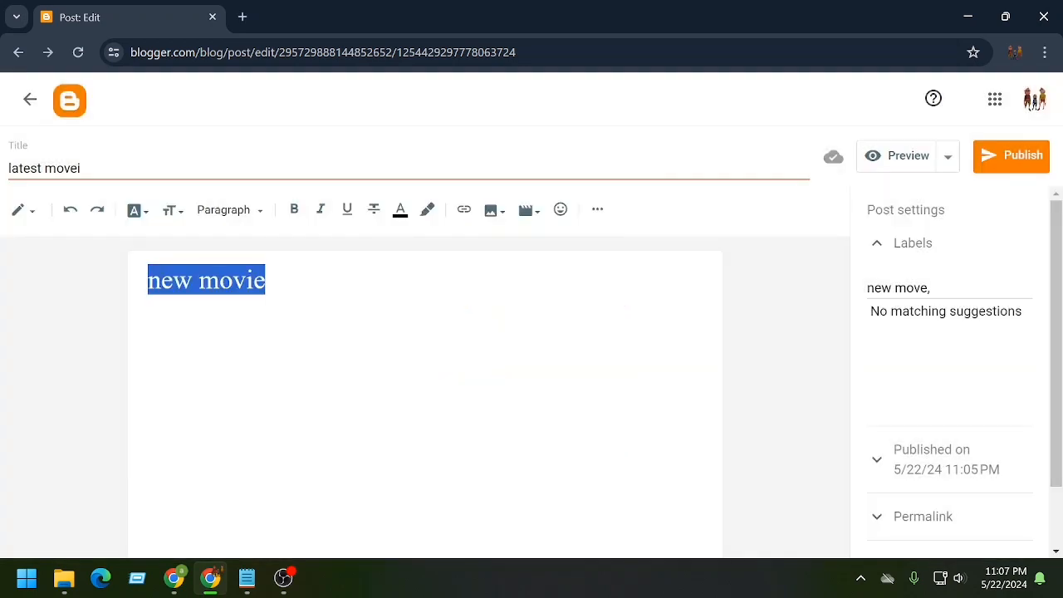
right_click(226, 291)
left_click(278, 117)
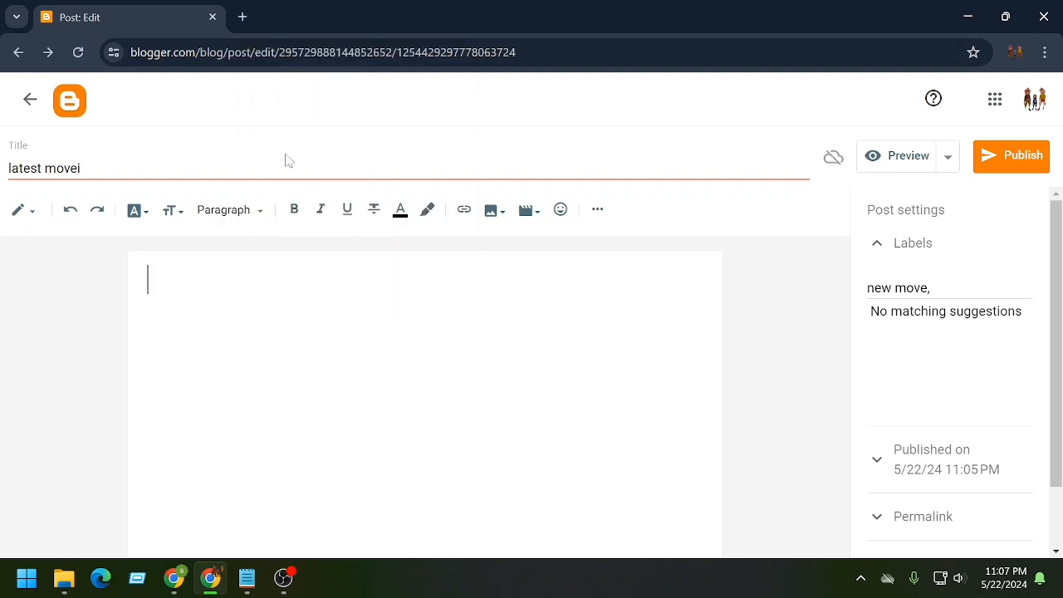
left_click(397, 214)
left_click(425, 224)
right_click(213, 264)
left_click(247, 448)
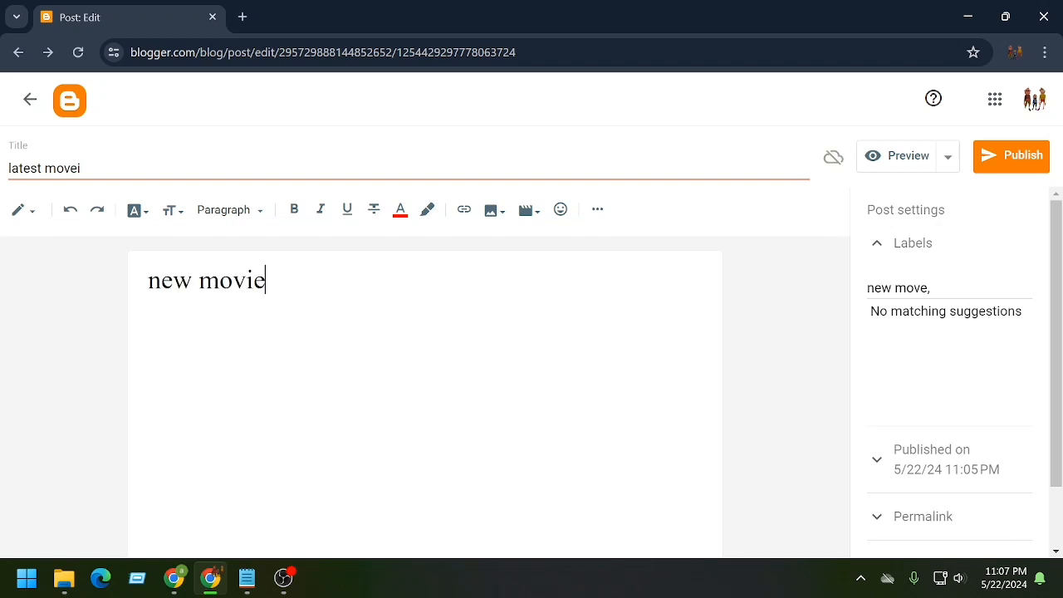
- Try the lime and then the red text colour on the whole "new movie" line
left_click_drag(266, 281, 125, 261)
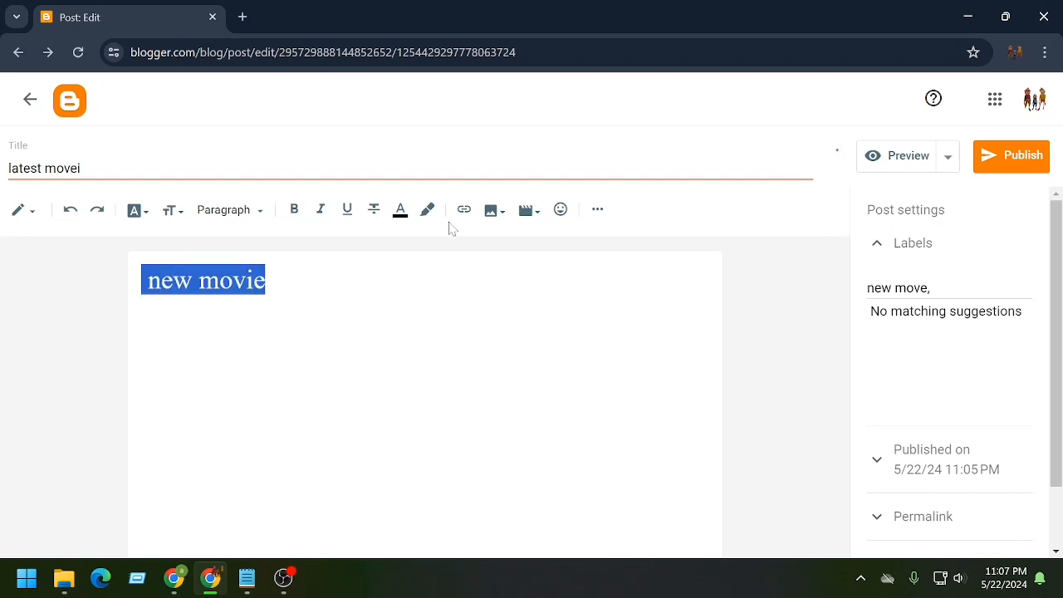
left_click(400, 211)
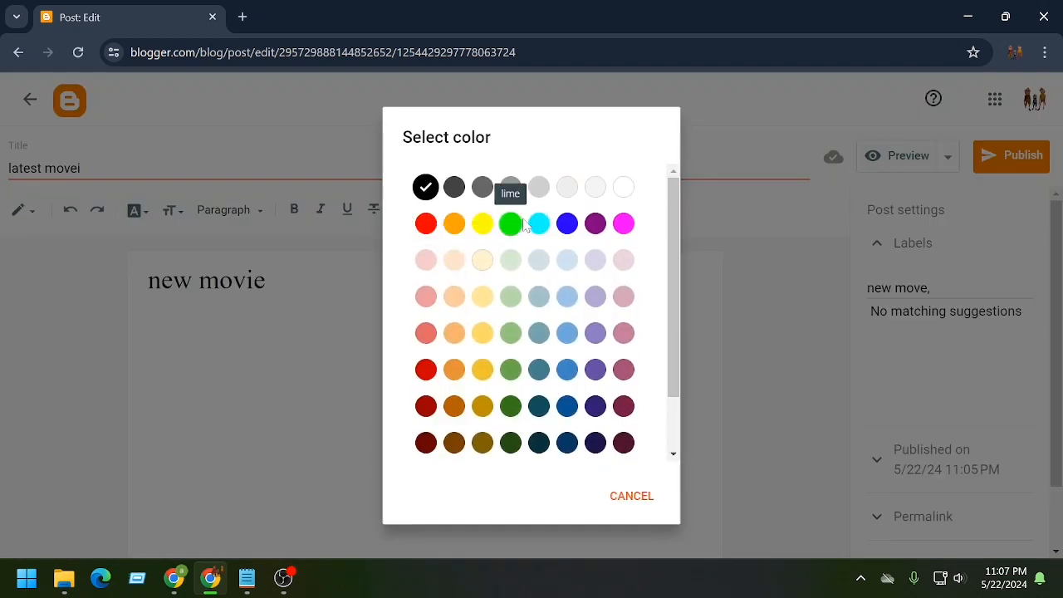
left_click(511, 223)
left_click(401, 211)
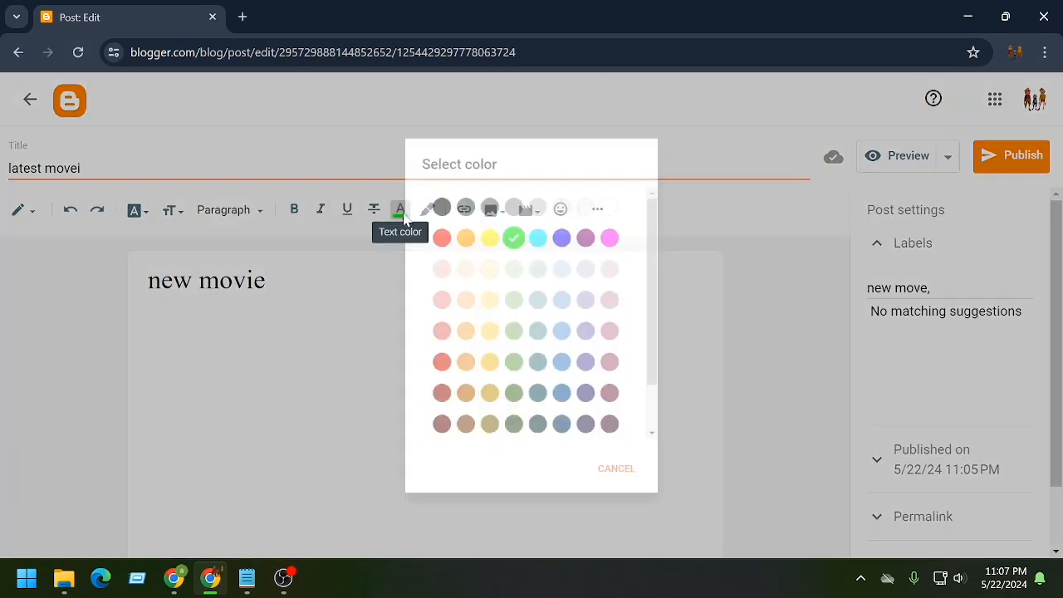
left_click(436, 234)
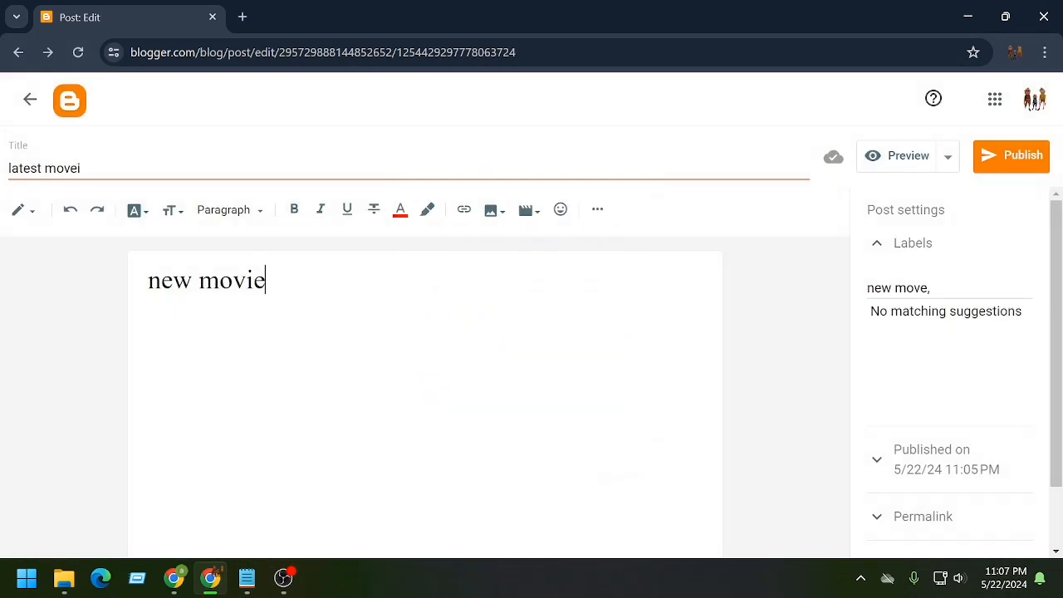
- Upload image.png from the Downloads folder and insert it on a new line below "new movie"
key("Return")
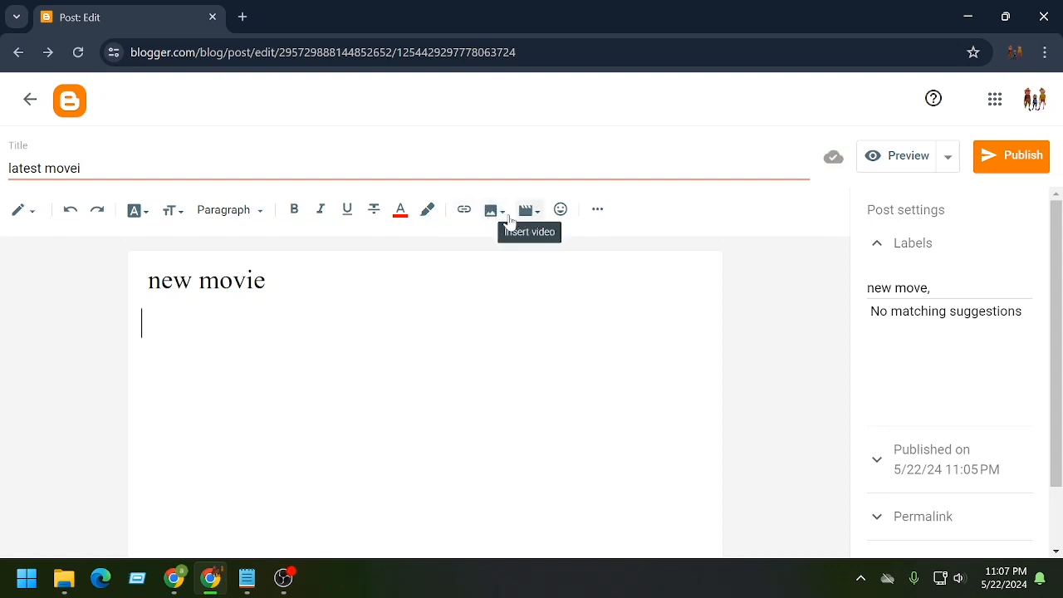
left_click(500, 218)
left_click(568, 253)
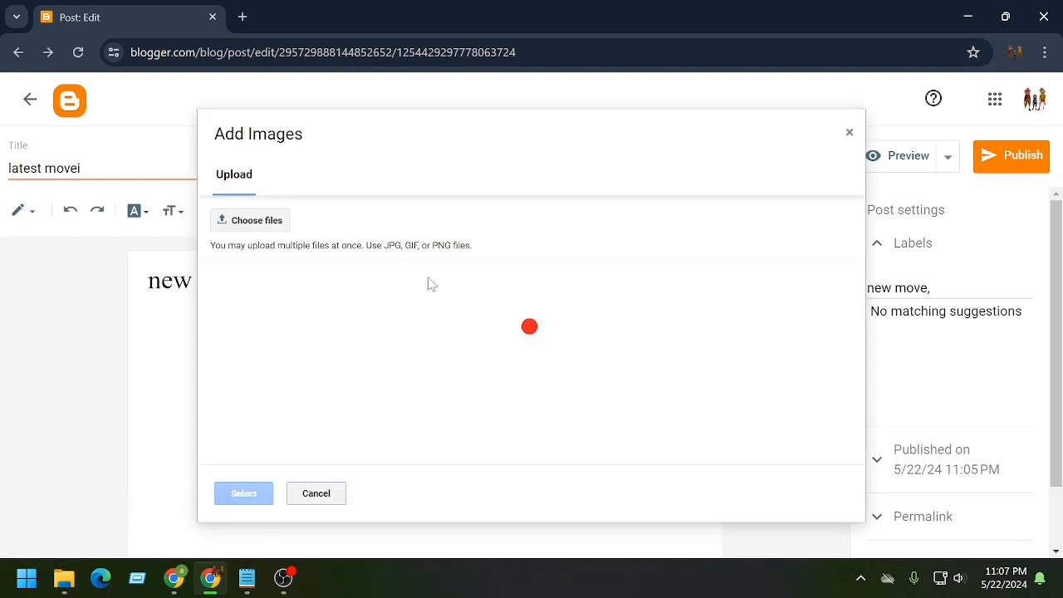
left_click(257, 220)
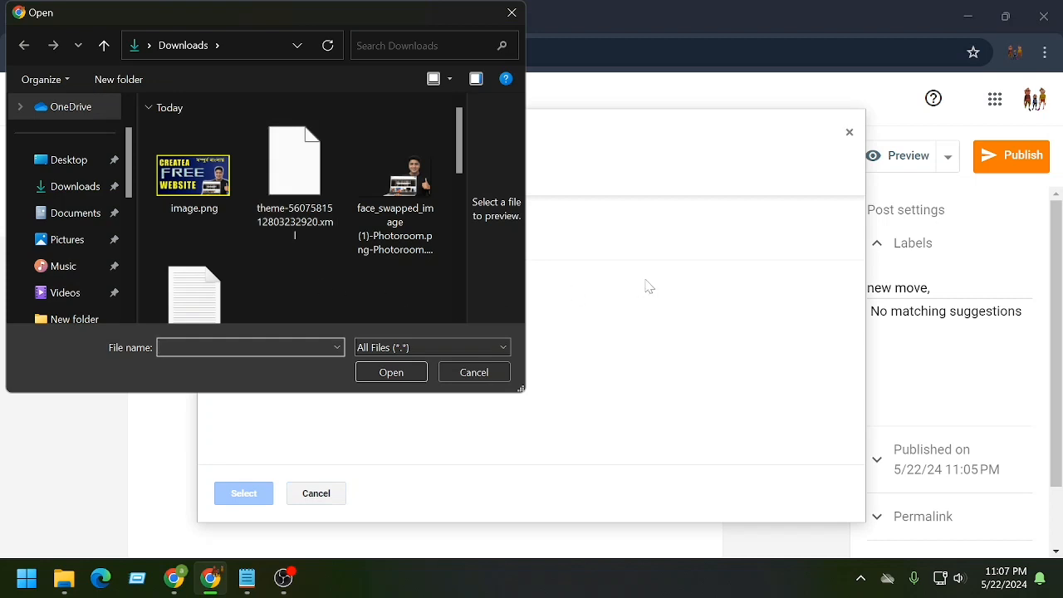
left_click(193, 177)
left_click(415, 372)
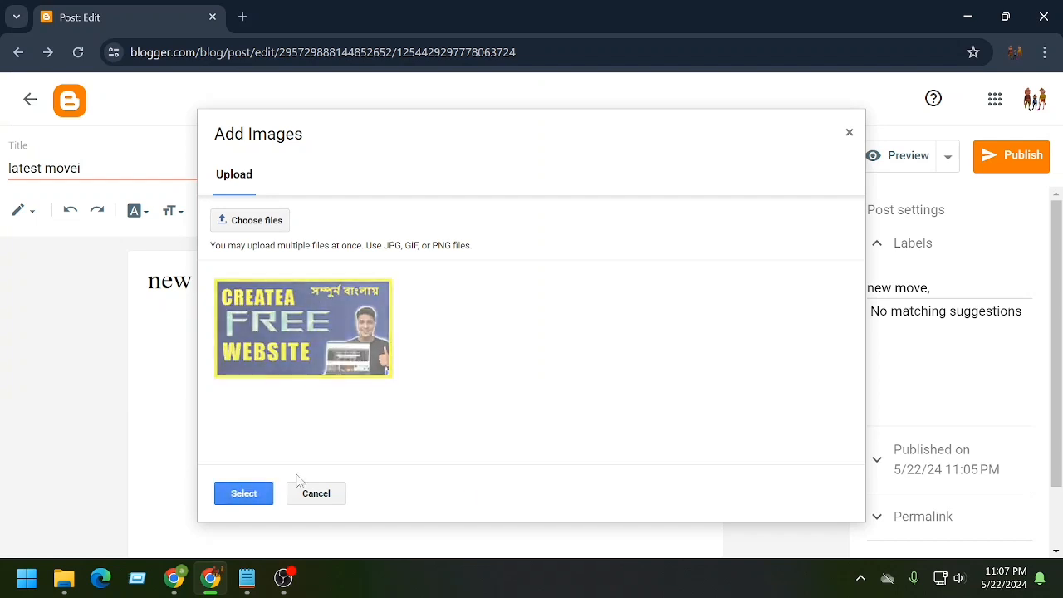
left_click(255, 499)
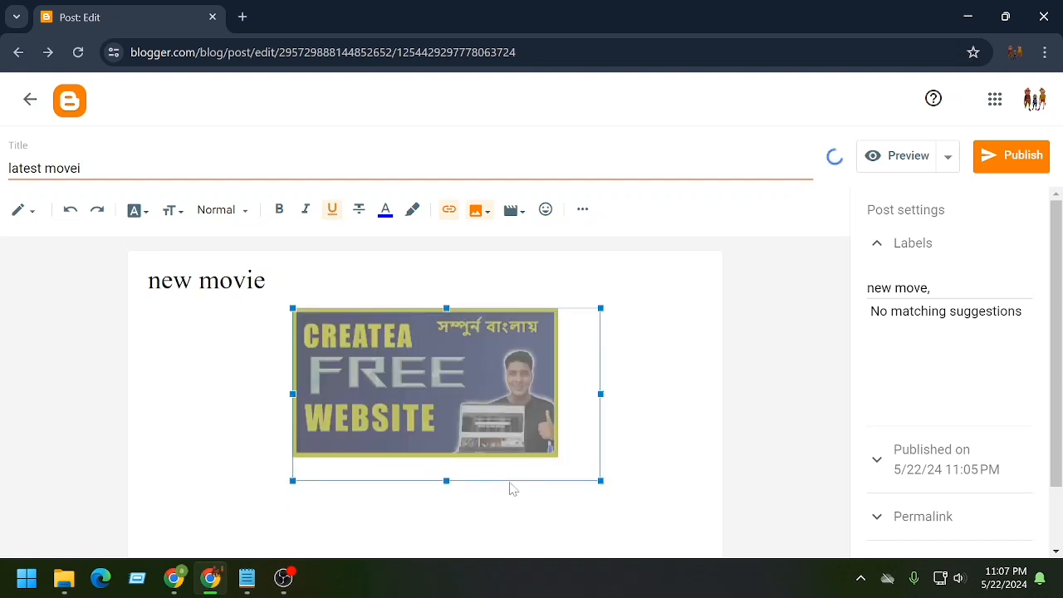
left_click(411, 371)
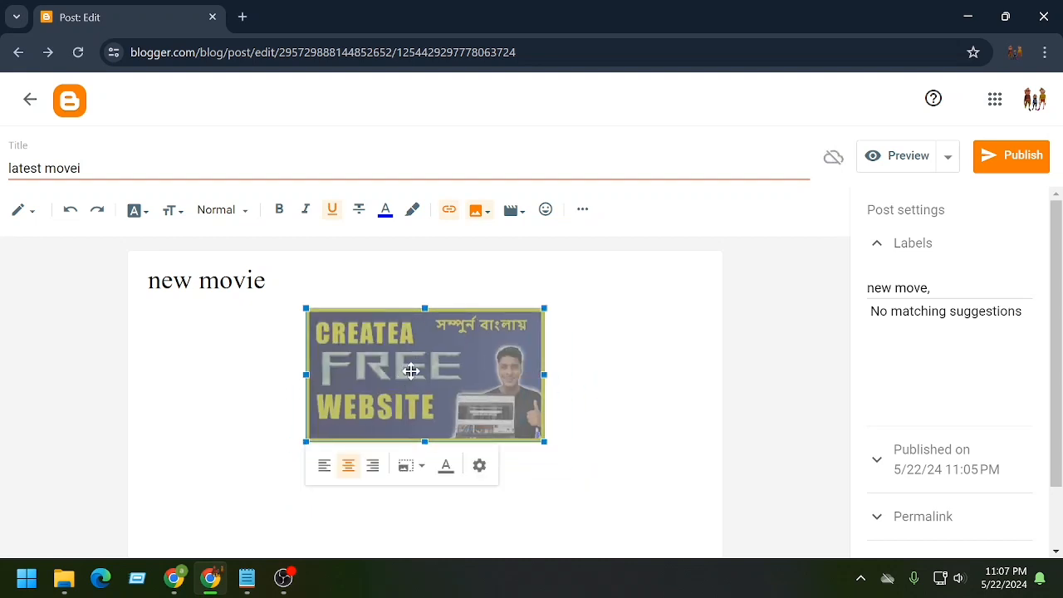
- Write "download" on the line below the inserted image and select the word
left_click(365, 505)
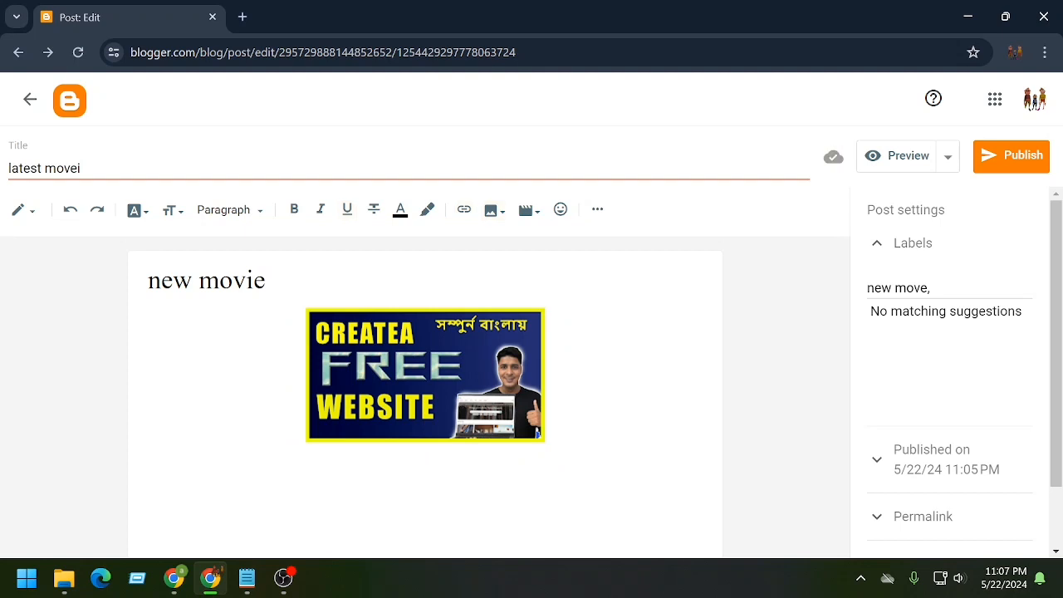
type("download")
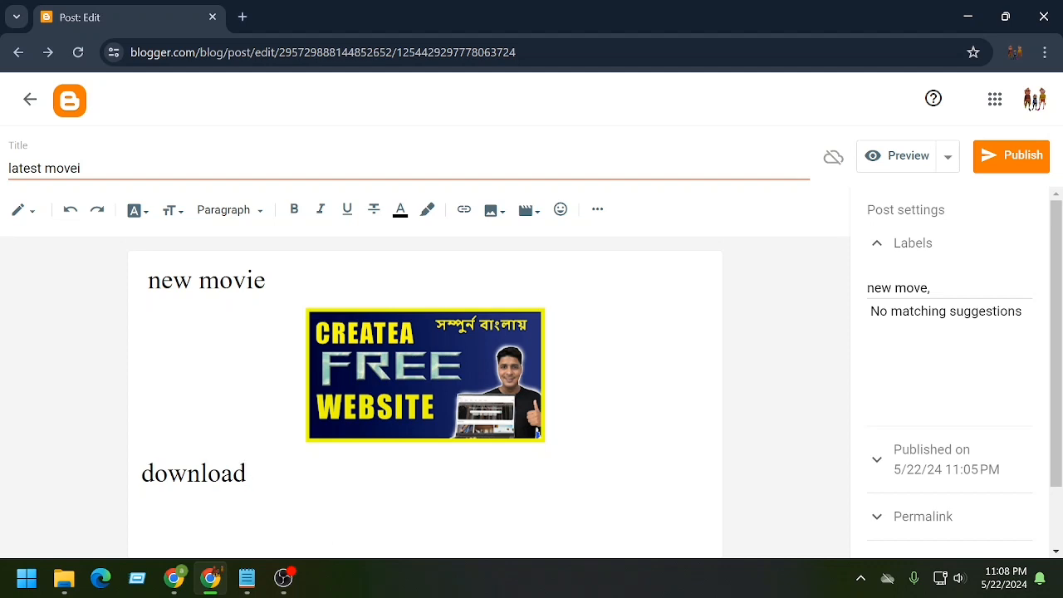
key("shift+Left")
key("shift+Left")
key("shift+Left")
key("shift+Left")
key("shift+Left")
key("shift+Left")
key("shift+Left")
key("shift+Left")
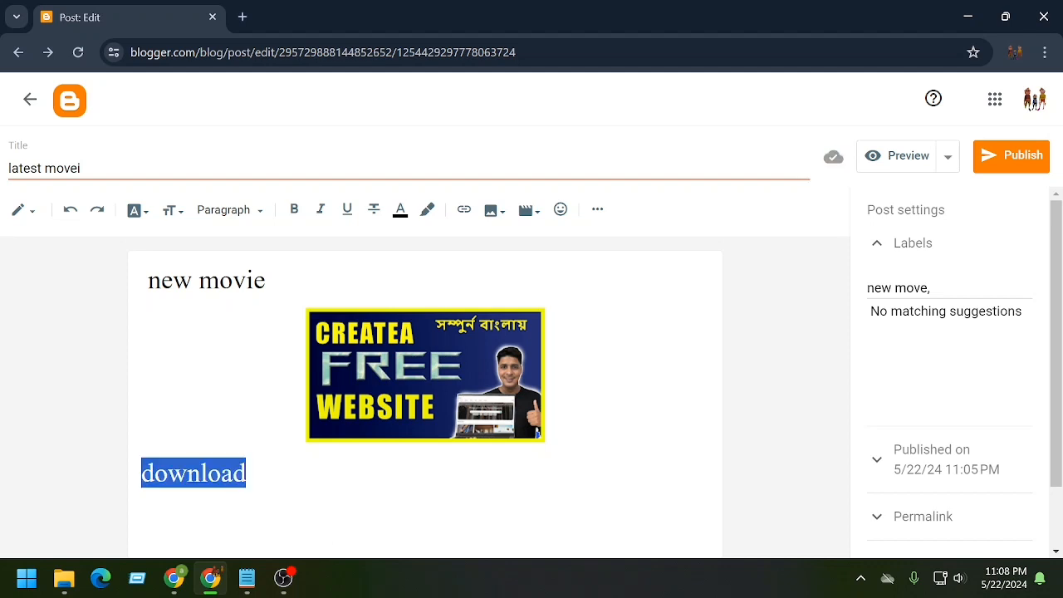
- Search Google for blogger.com in a new browser tab and copy the address of the results page
left_click(245, 22)
left_click(383, 340)
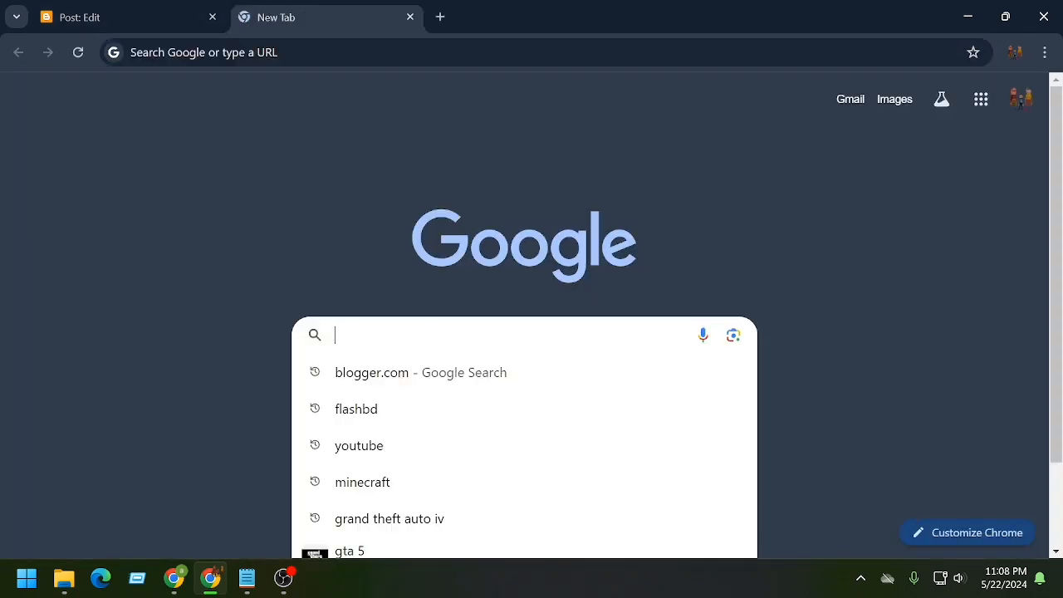
left_click(368, 378)
left_click(230, 67)
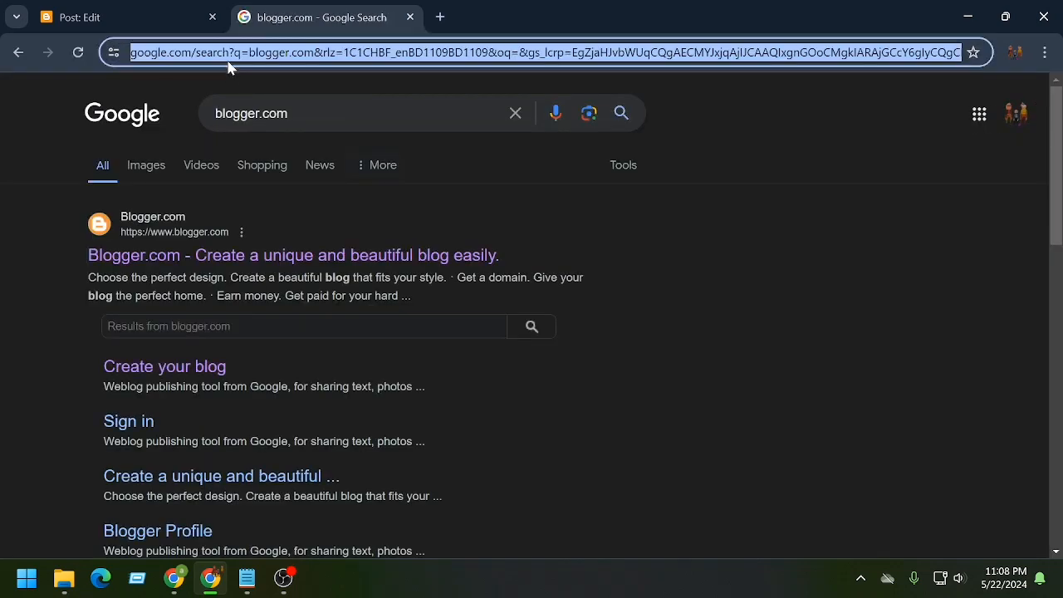
right_click(230, 64)
left_click(285, 214)
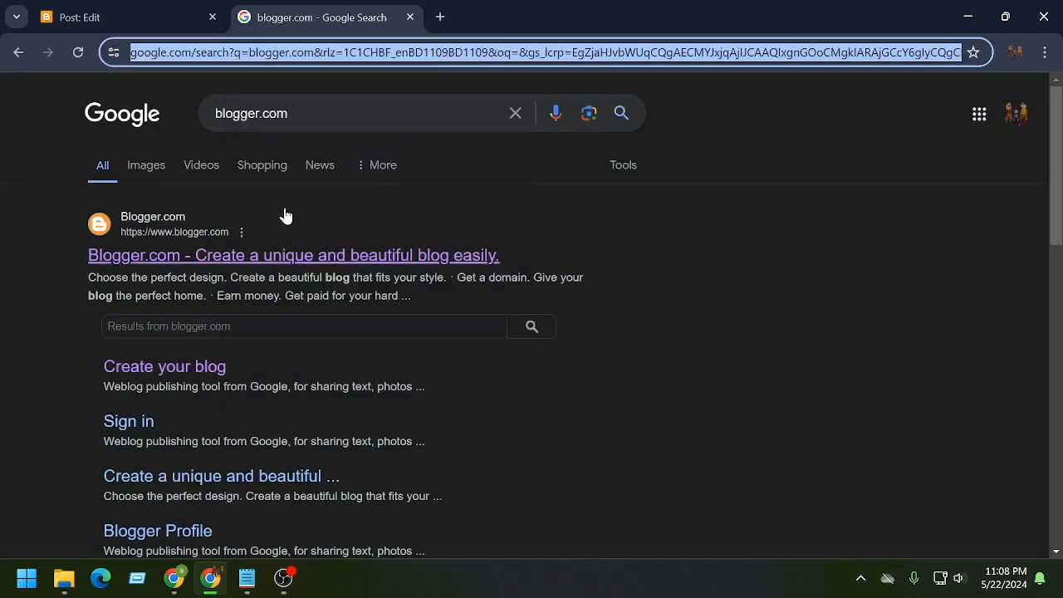
- Link the selected word "download" in the post to the copied address, set to open in a new window
left_click(198, 25)
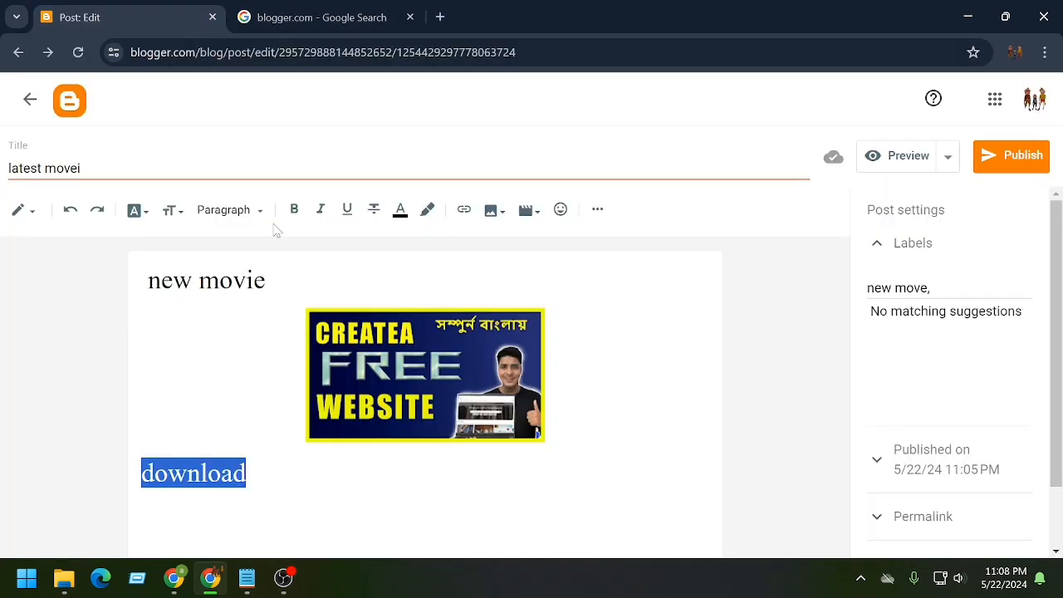
left_click(463, 212)
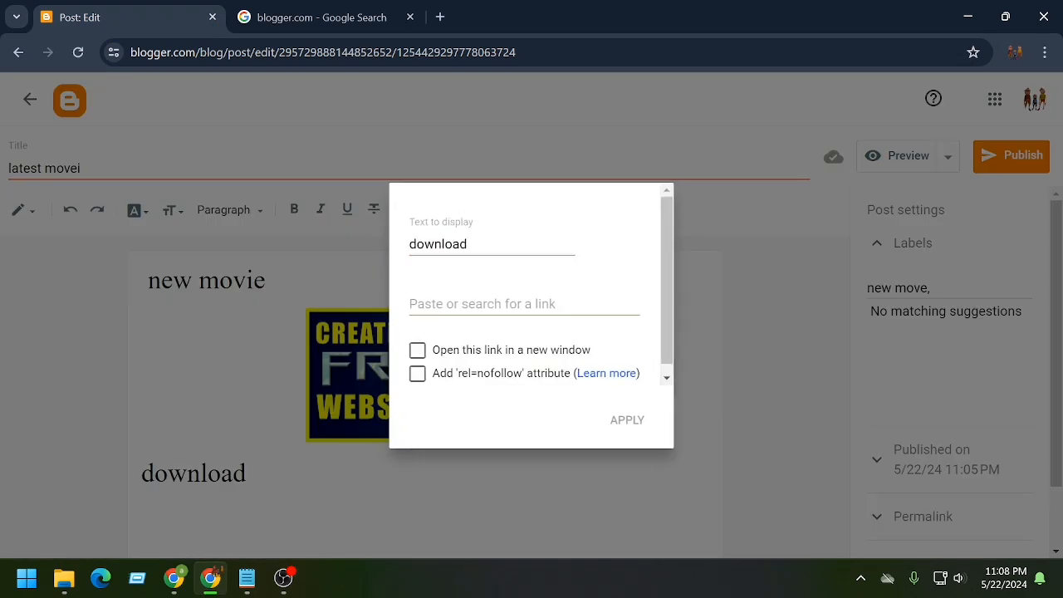
right_click(437, 305)
left_click(493, 182)
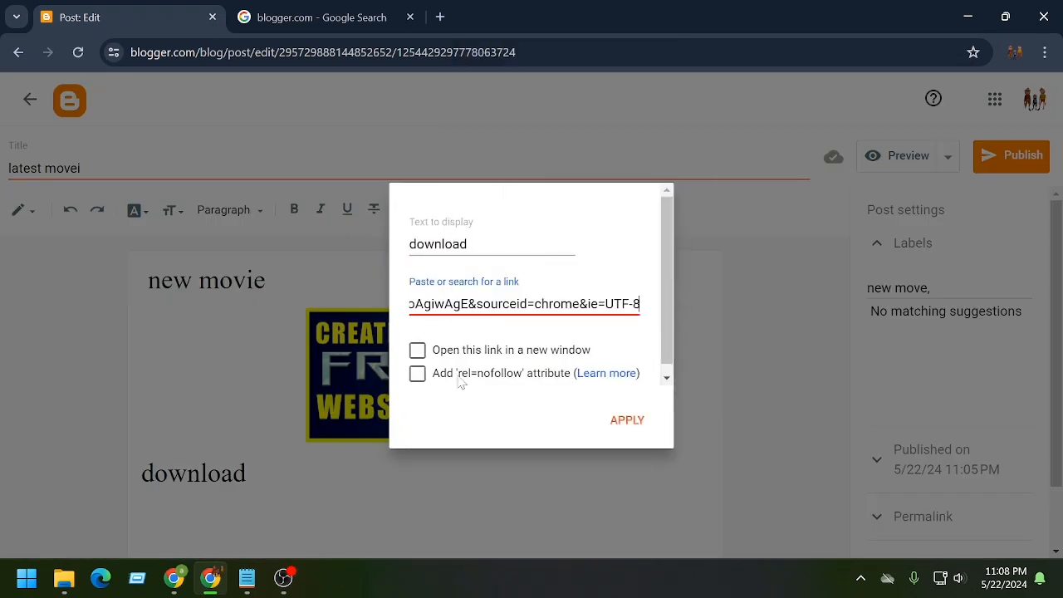
left_click(418, 352)
left_click(627, 421)
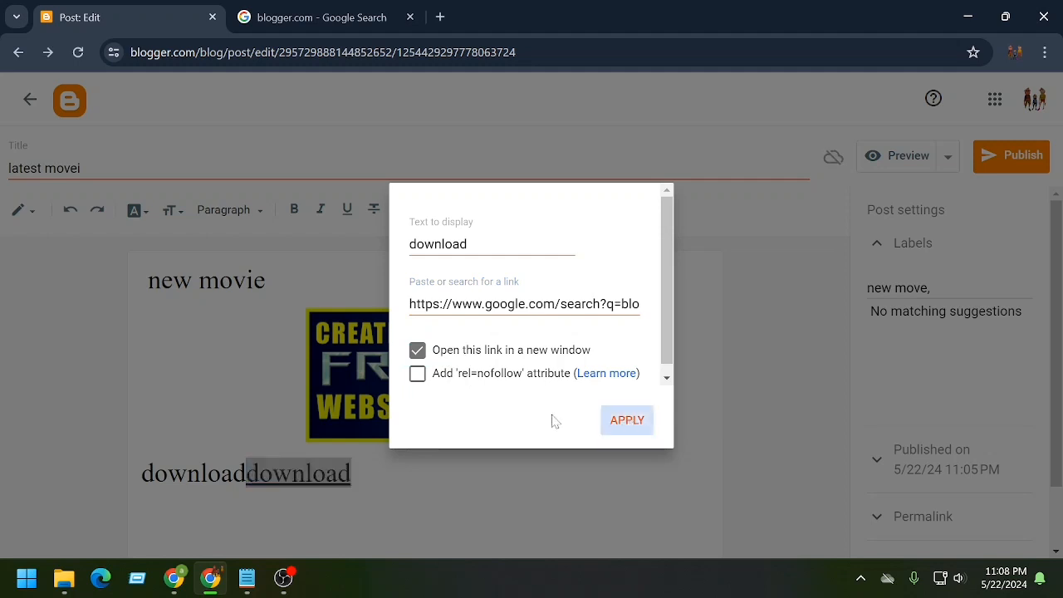
- Leave the link dialog and delete the unlinked duplicate "download" in front of the linked word
left_click(352, 495)
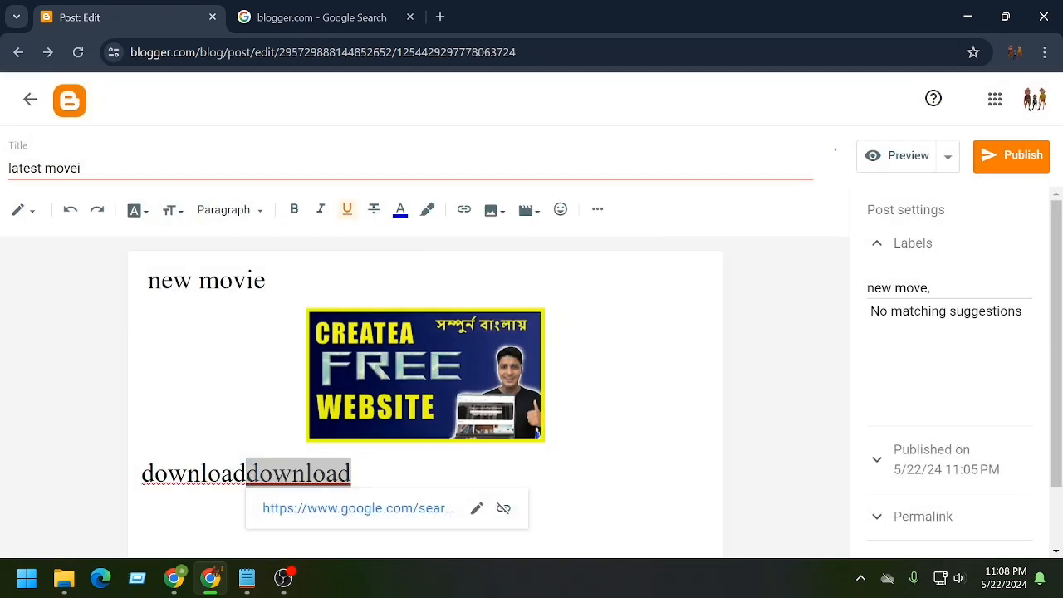
left_click(338, 473)
left_click_drag(246, 473, 119, 467)
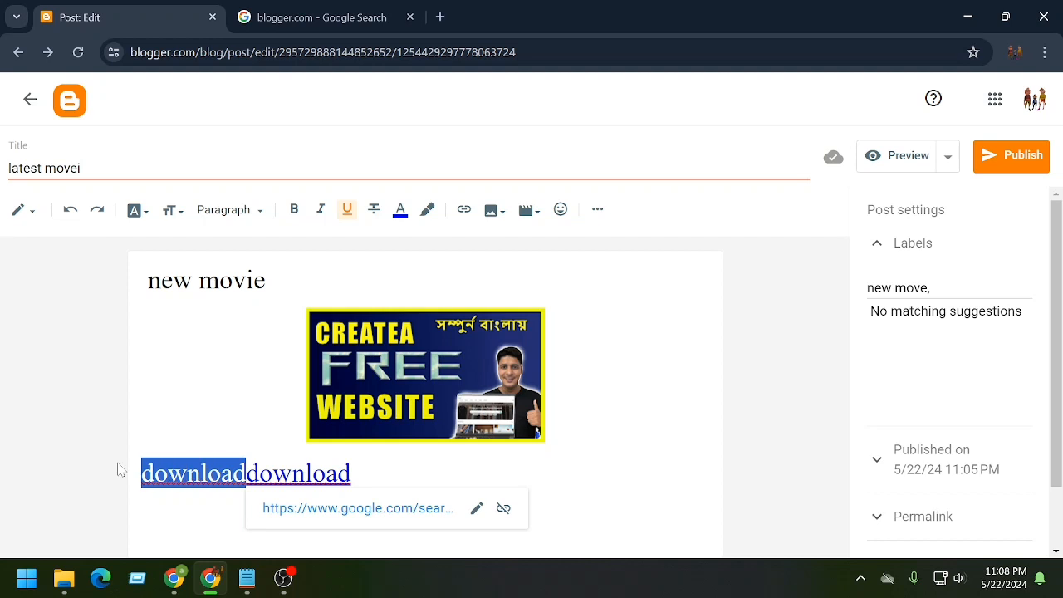
key("BackSpace")
key("End")
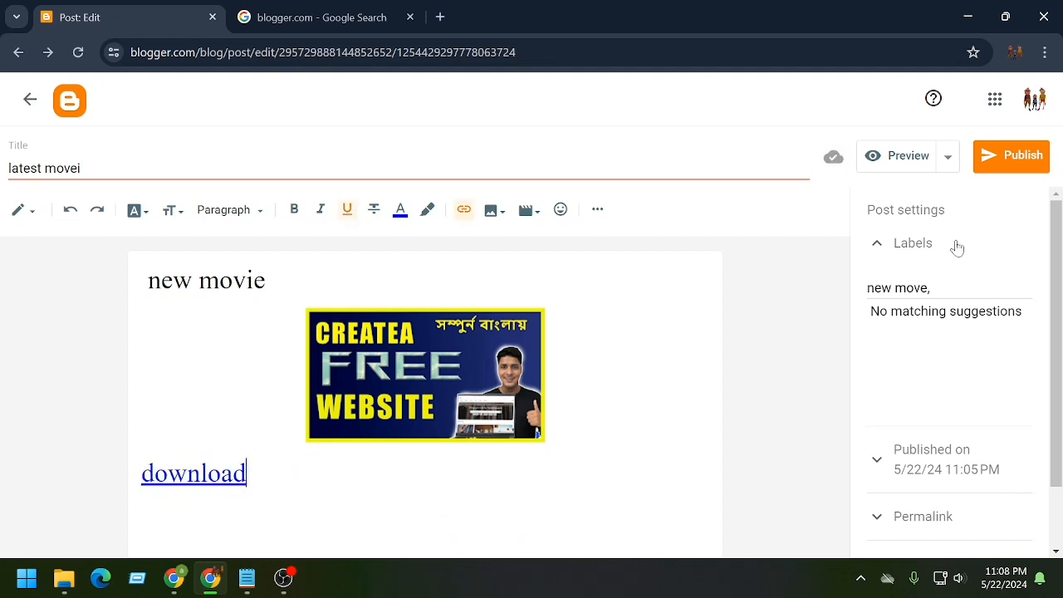
- Preview the "latest movei" post, check the page from top to bottom, and close the preview
left_click(895, 157)
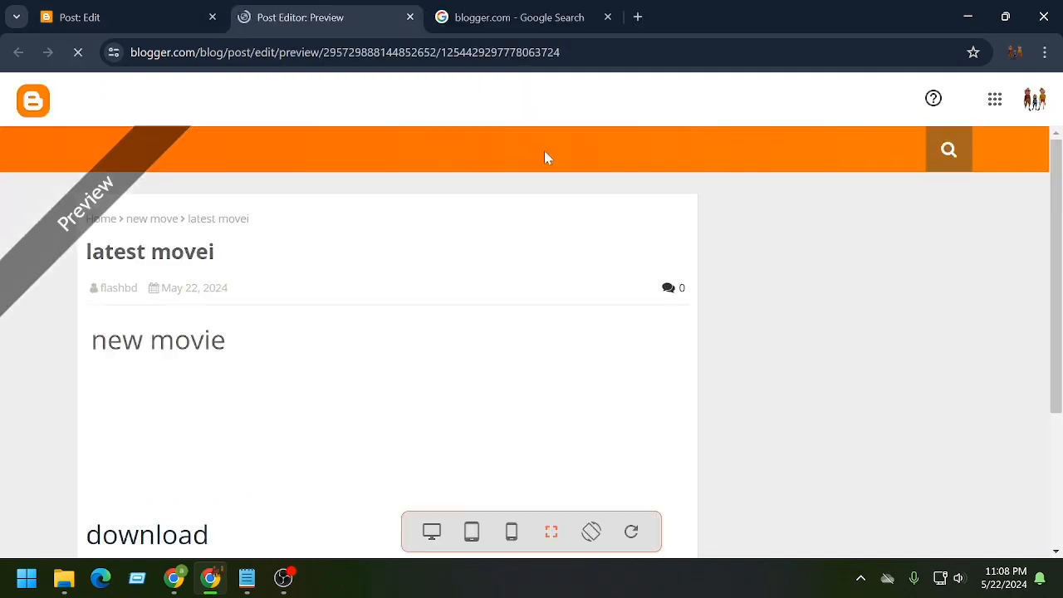
scroll(292, 380, "down", 2)
scroll(254, 330, "down", 1)
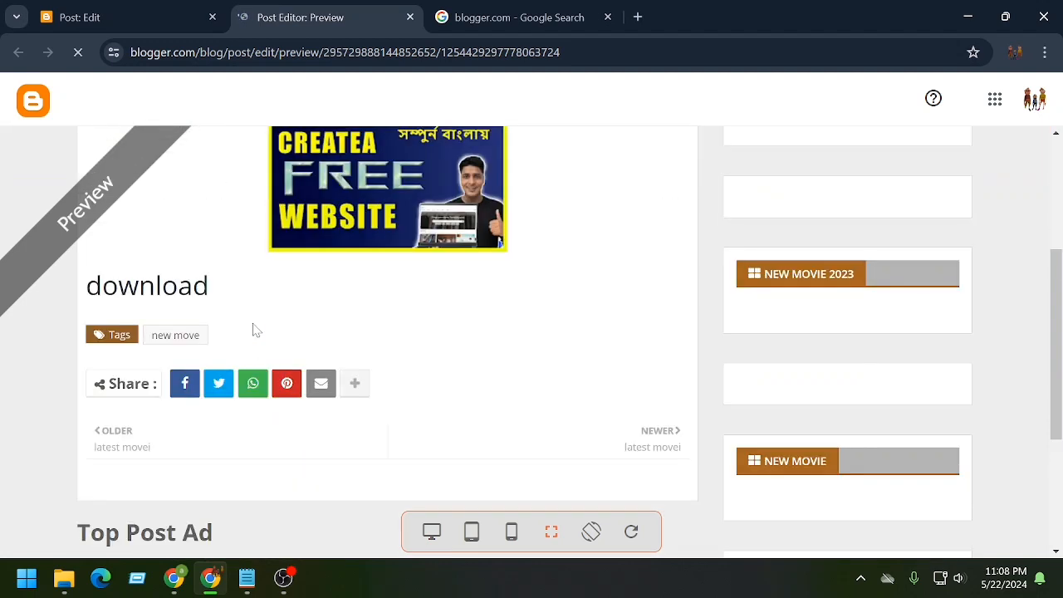
scroll(258, 326, "up", 2)
scroll(300, 318, "up", 1)
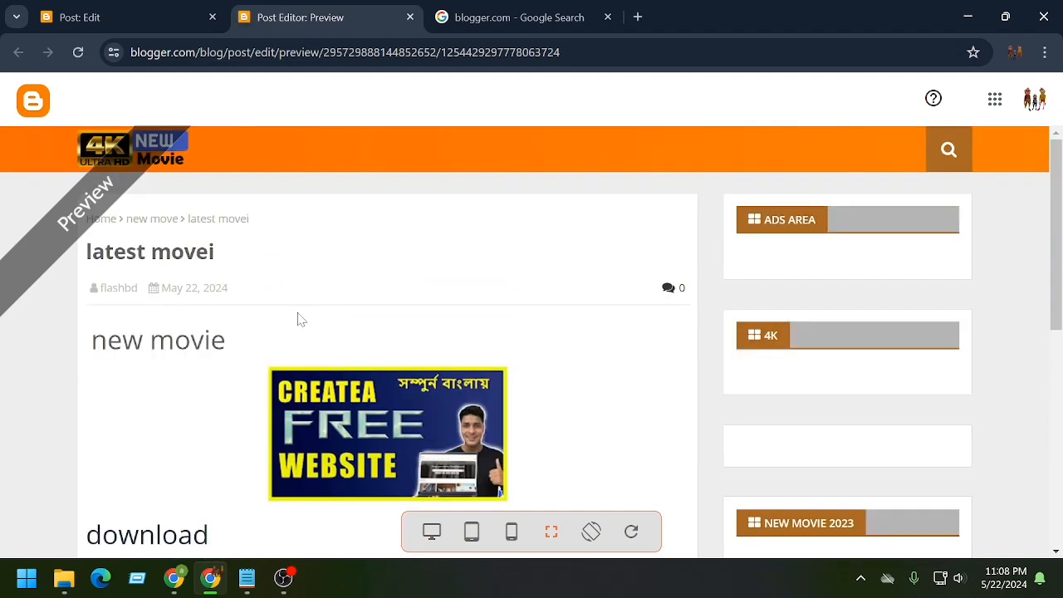
left_click(411, 16)
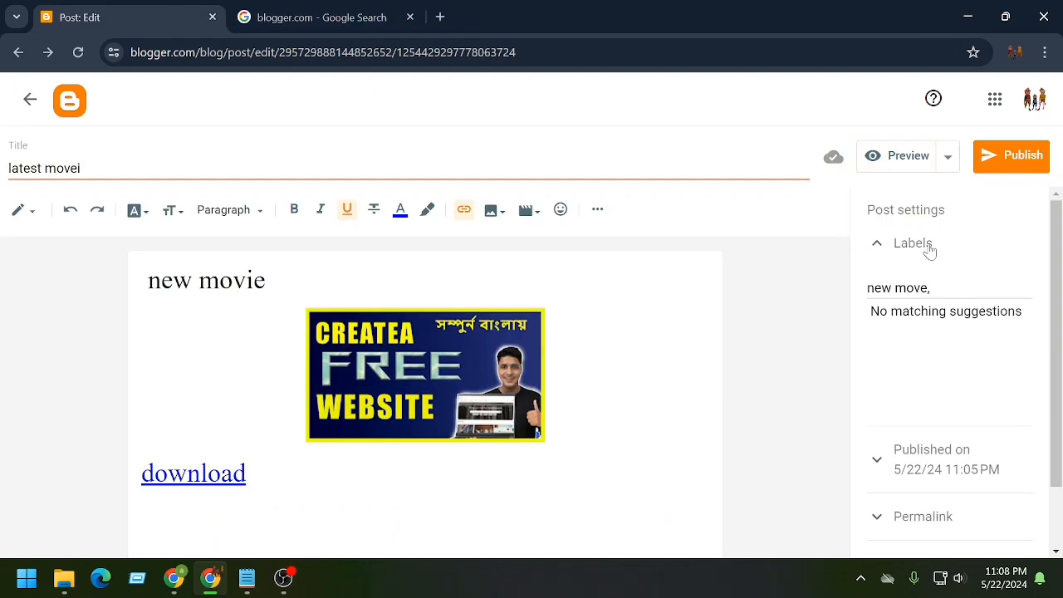
- Publish the "latest movei" post with confirmation and close the leftover Google search tab
left_click(1021, 157)
left_click(606, 359)
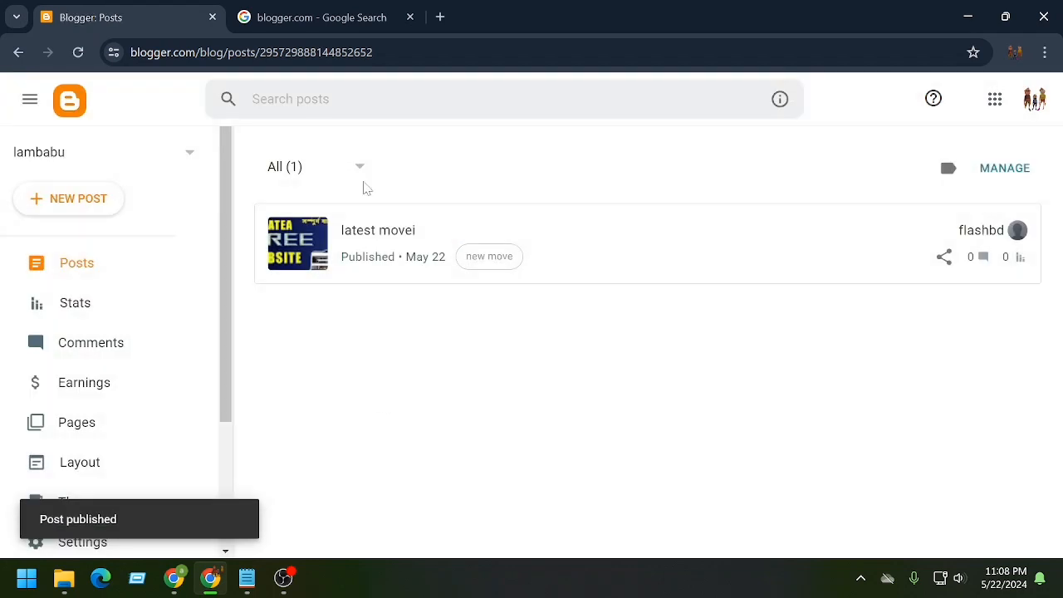
left_click(349, 12)
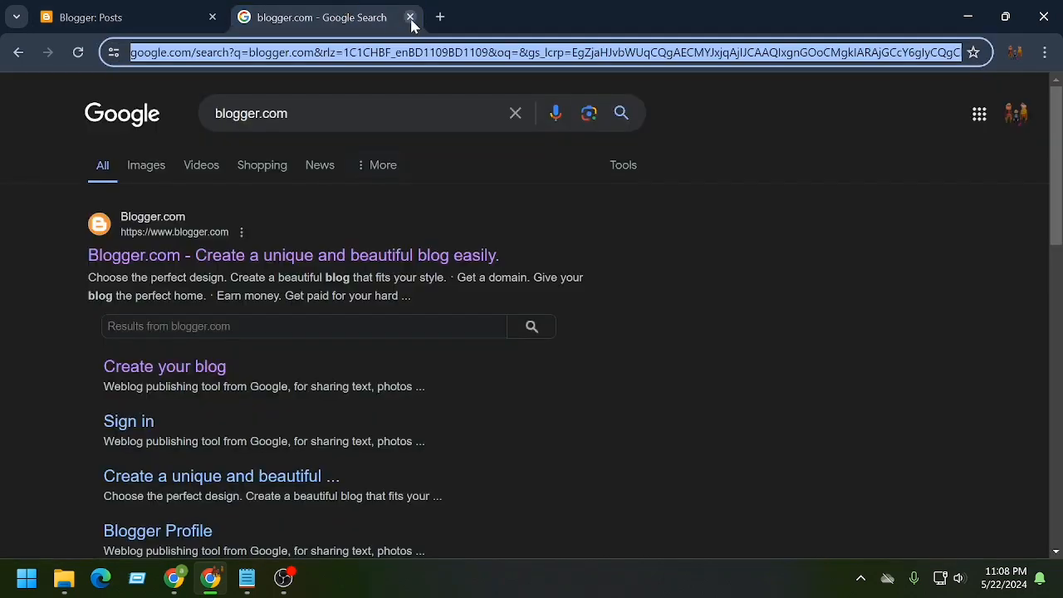
left_click(411, 16)
- Reload the posts page and open the live blog in a new browser tab
scroll(180, 341, "down", 3)
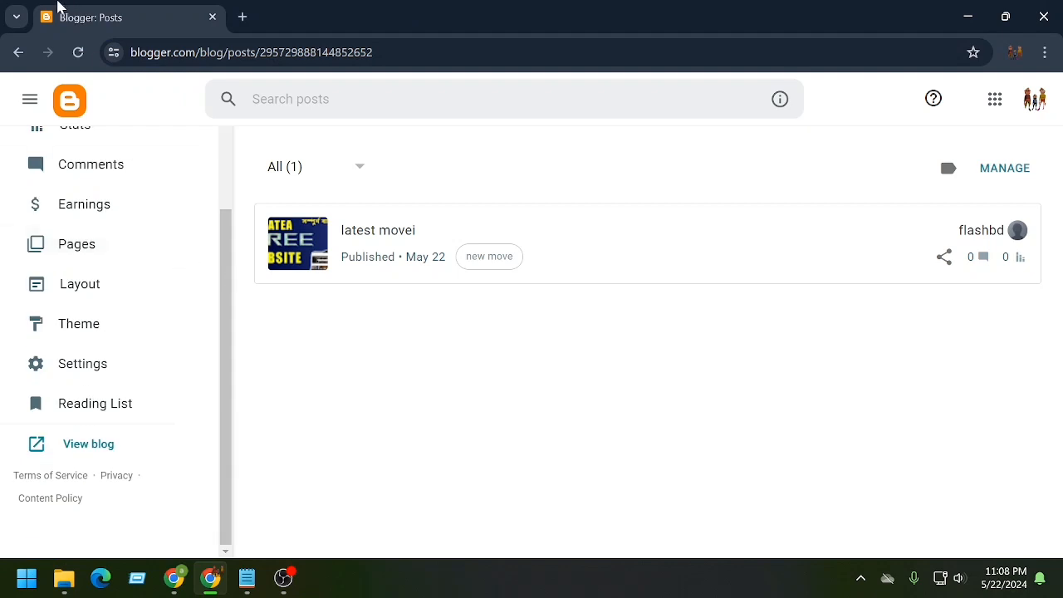
left_click(78, 58)
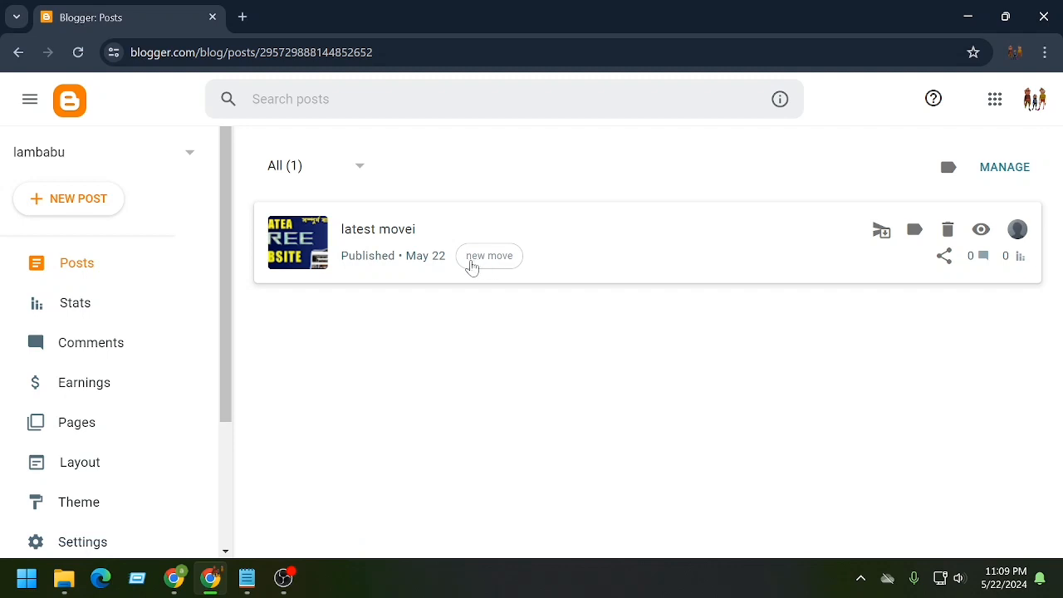
scroll(66, 469, "down", 2)
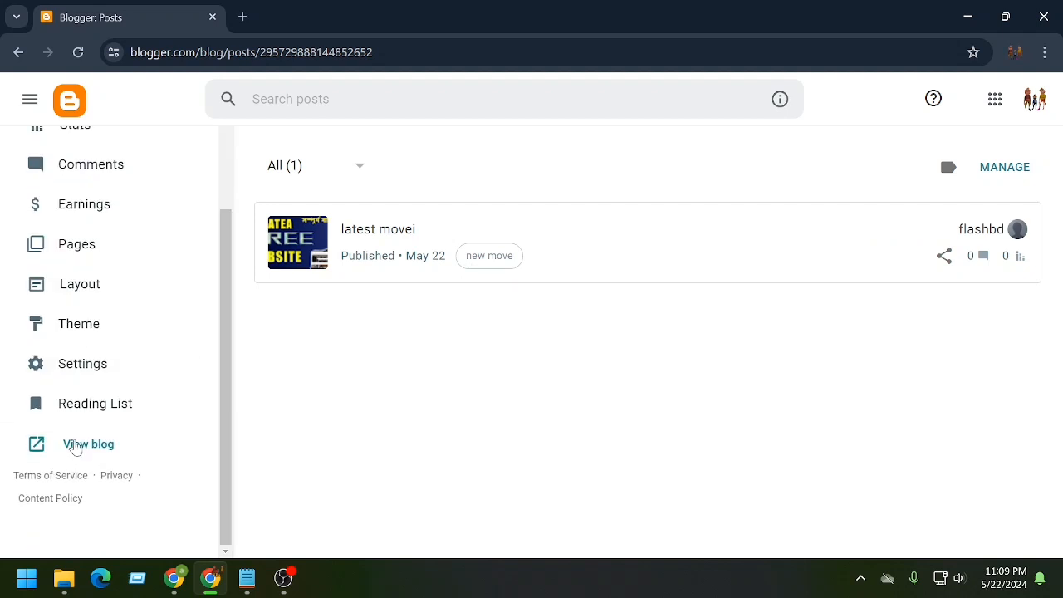
right_click(75, 447)
left_click(131, 253)
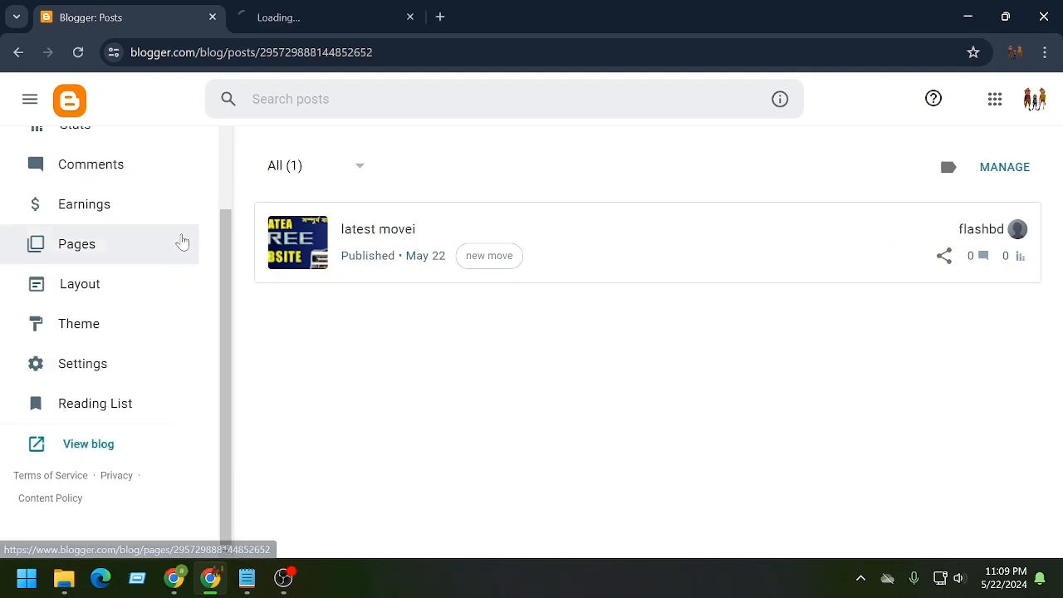
left_click(308, 18)
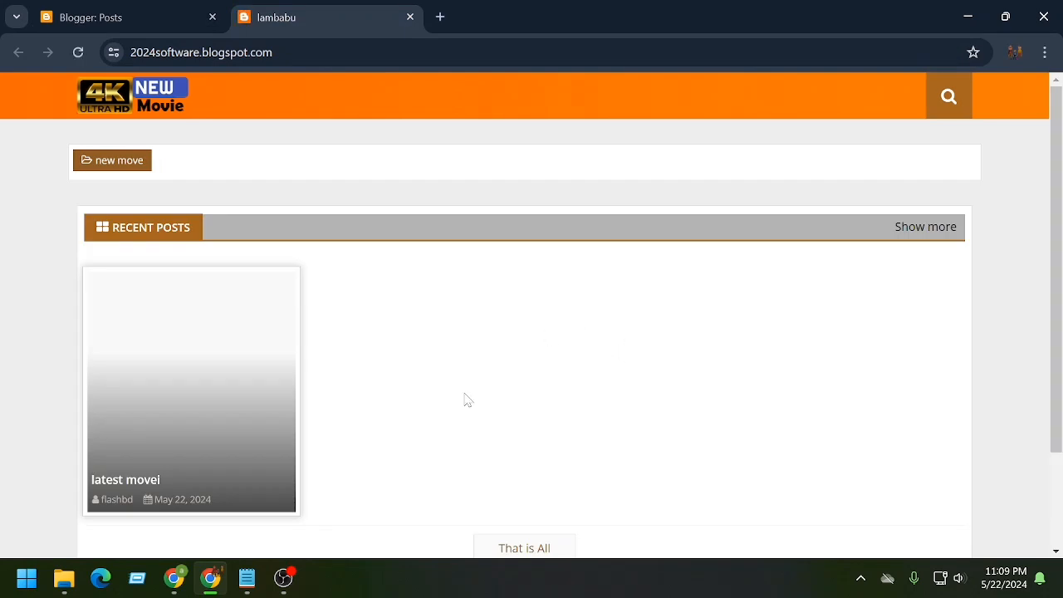
- Look over the blog's home page, then open the "latest movei" post and examine its whole page
scroll(248, 421, "down", 2)
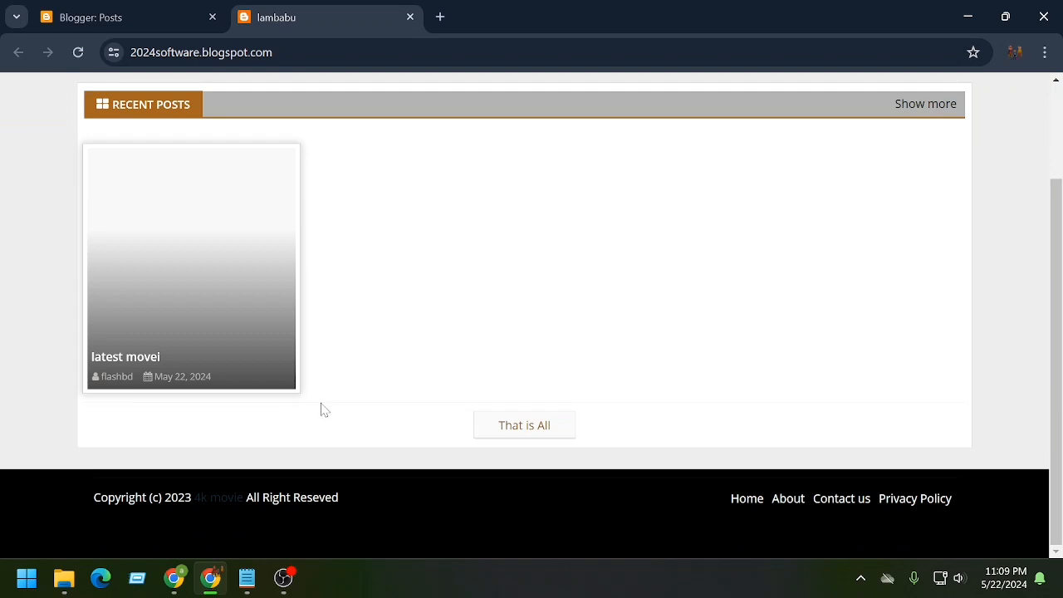
scroll(320, 409, "up", 2)
scroll(275, 405, "down", 1)
scroll(178, 350, "up", 1)
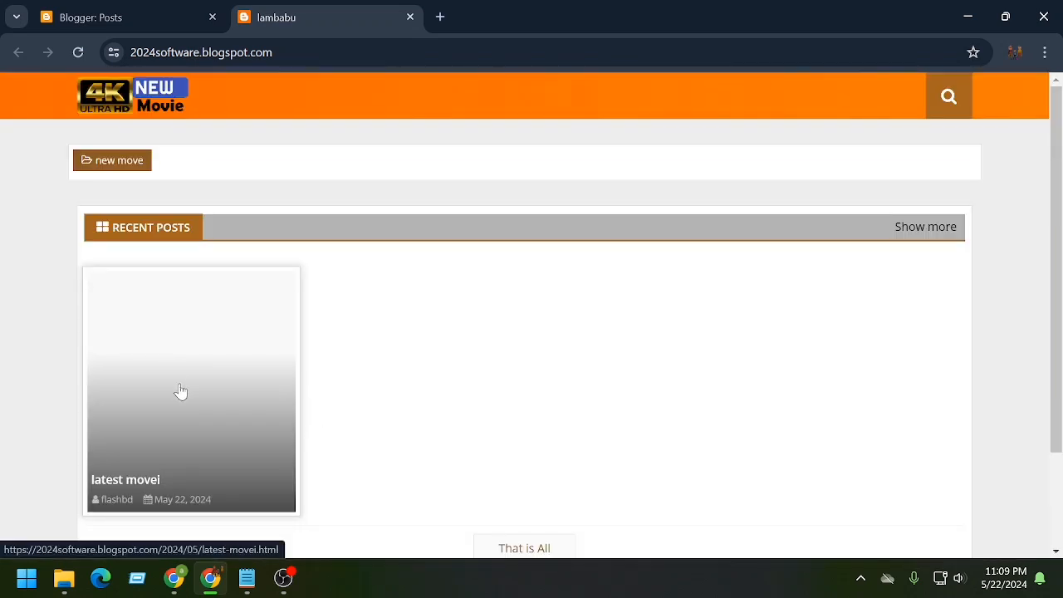
scroll(200, 397, "down", 2)
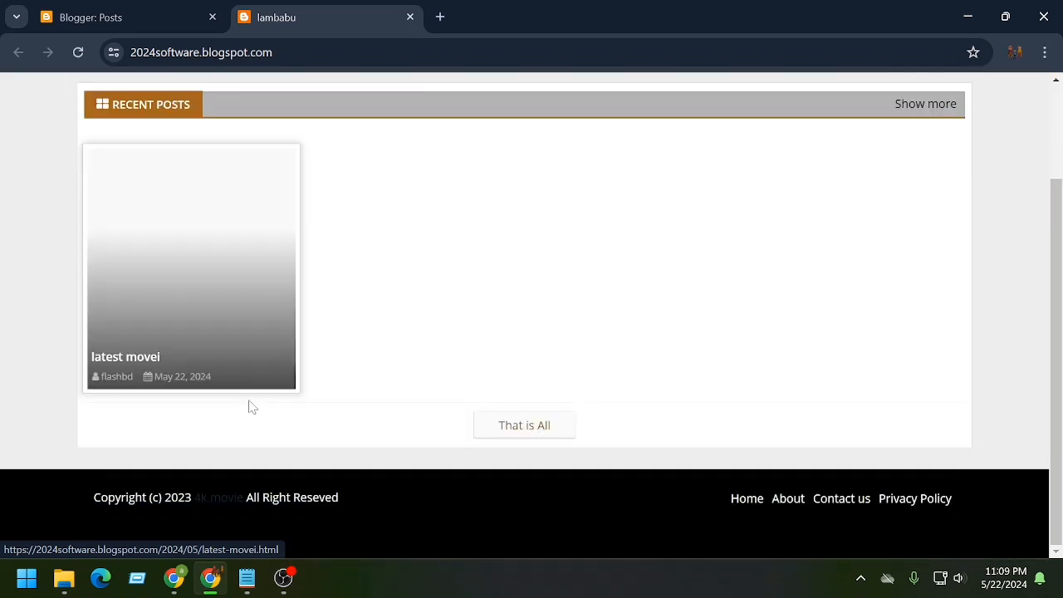
scroll(274, 397, "up", 2)
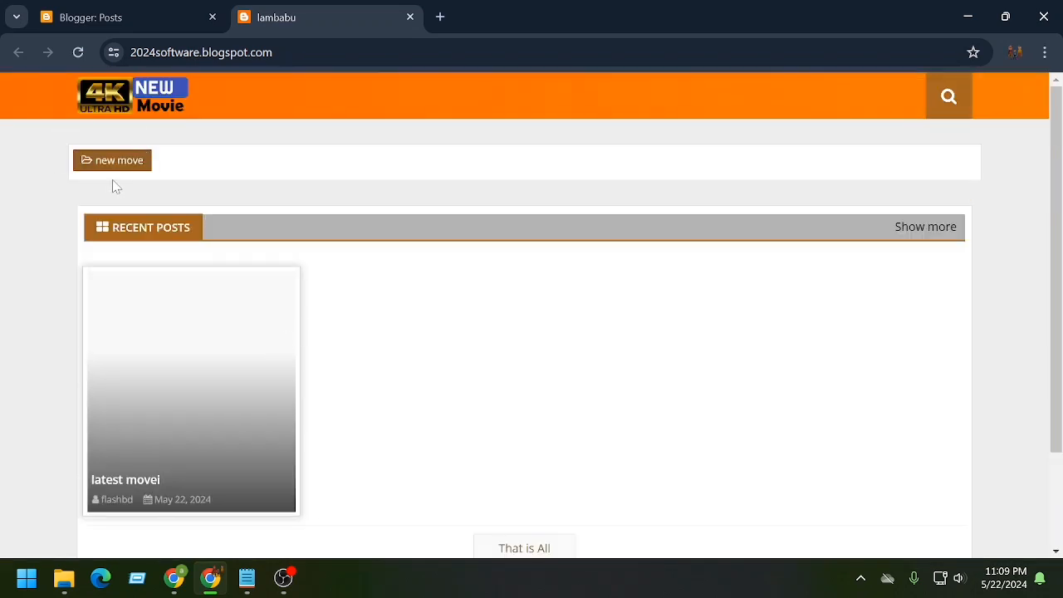
left_click(159, 363)
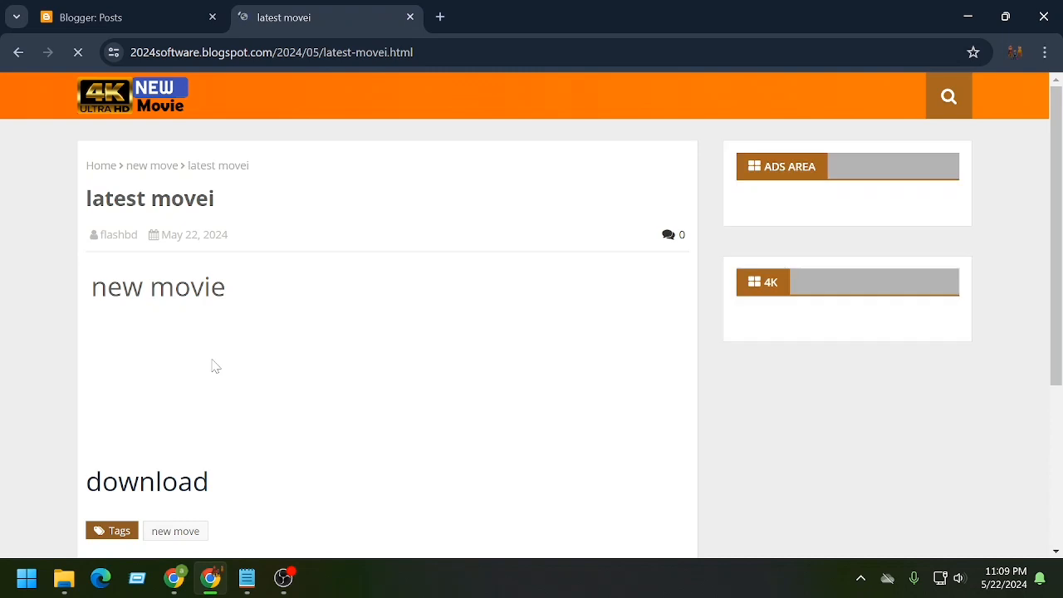
scroll(240, 390, "down", 3)
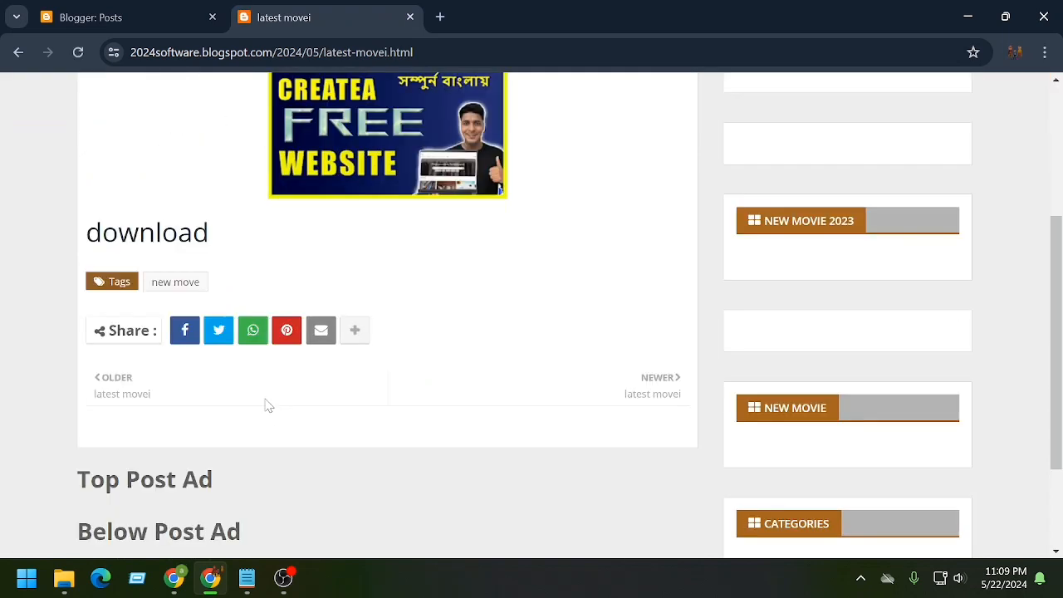
scroll(368, 385, "down", 2)
scroll(429, 378, "up", 5)
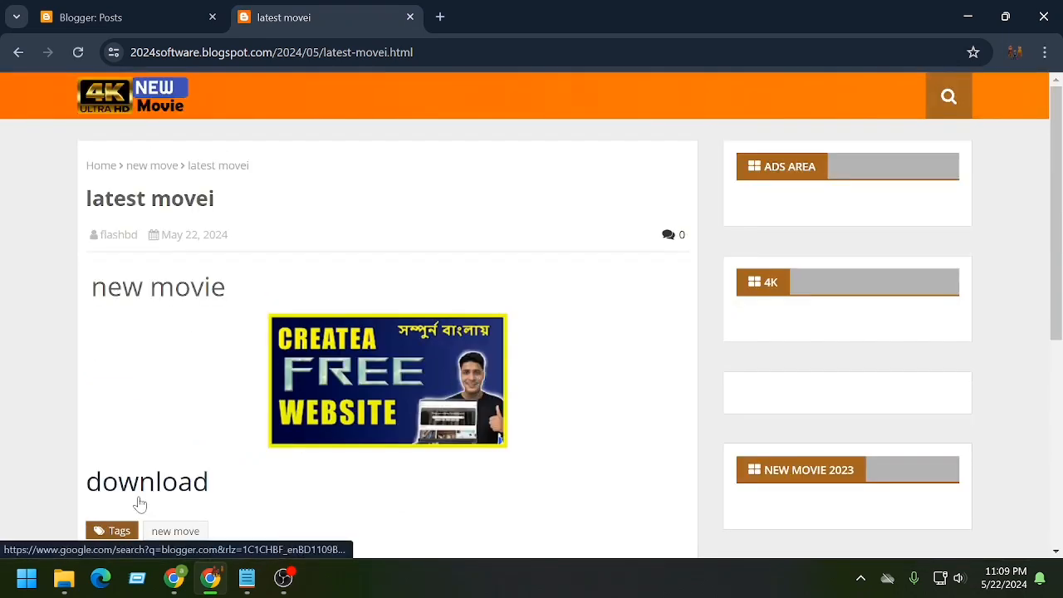
- Test the post's "download" link, close the page it opens, and look over the post again
left_click(168, 488)
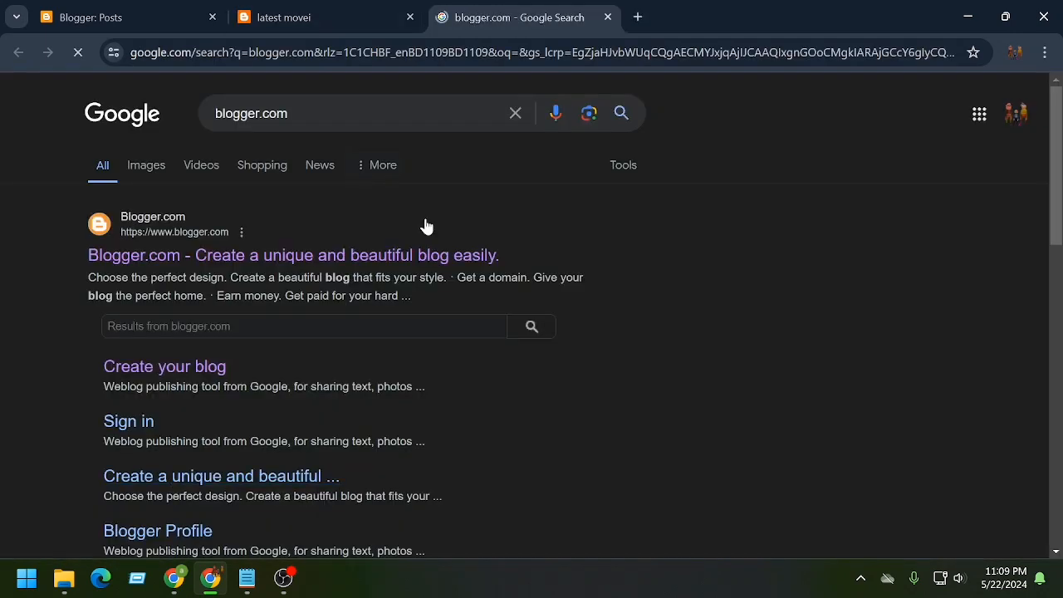
left_click(609, 18)
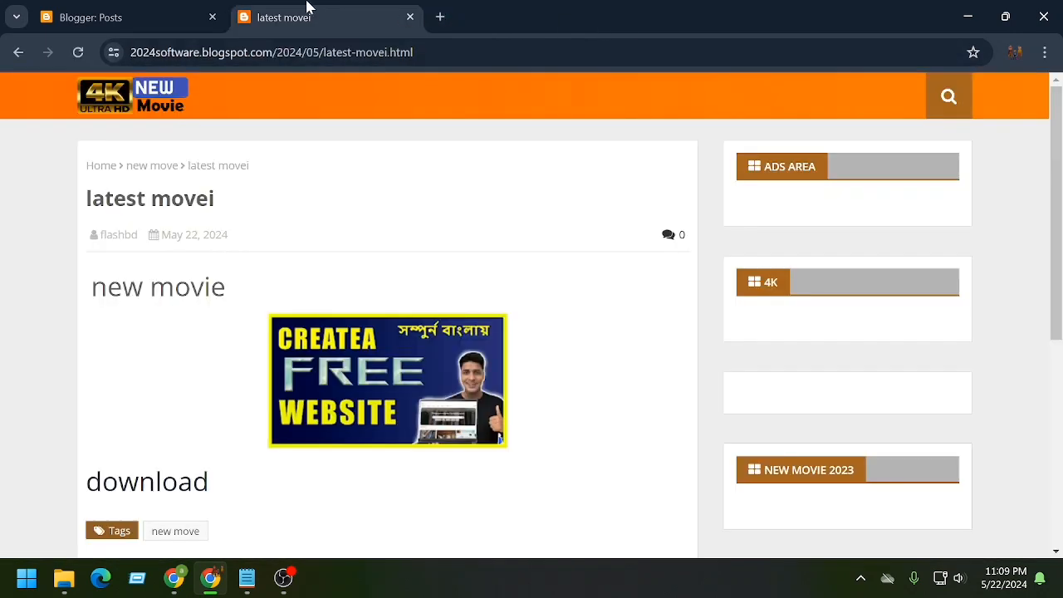
scroll(311, 420, "down", 4)
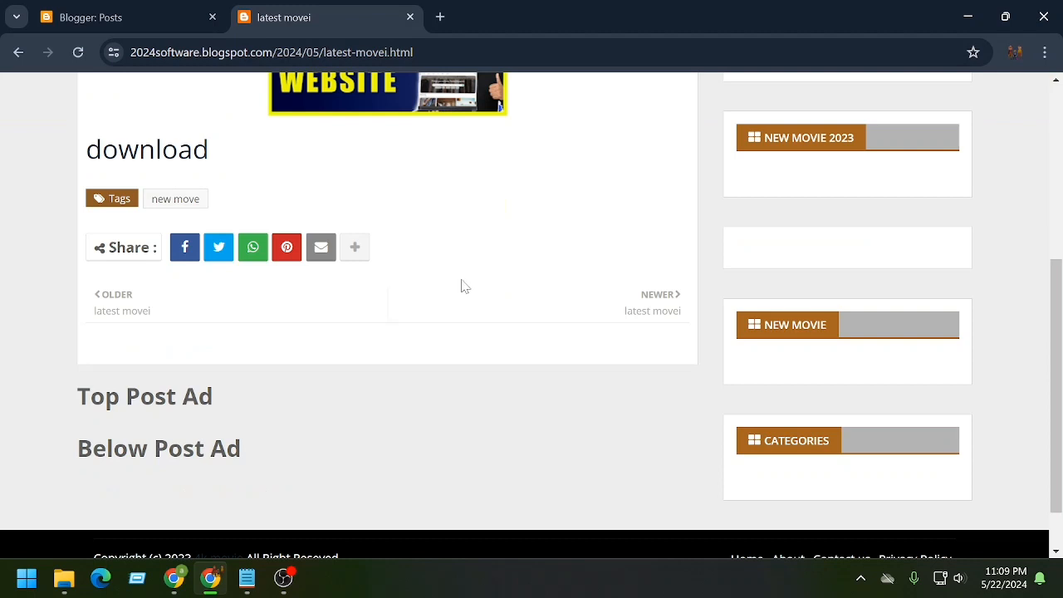
scroll(463, 288, "up", 4)
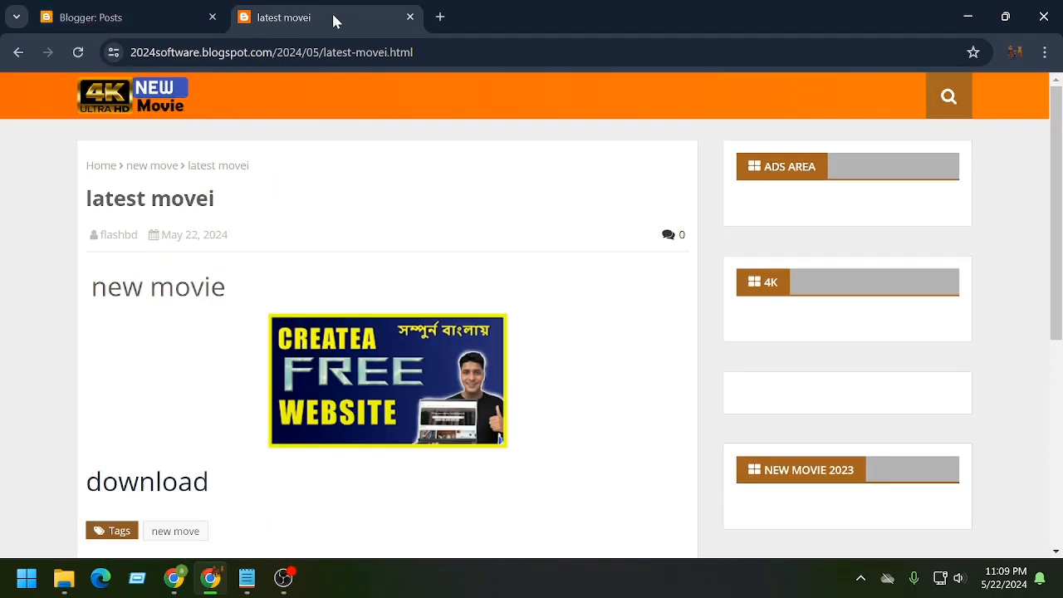
- Go back to the blog's home page, show more recent posts, and return to the Blogger posts dashboard
left_click(18, 53)
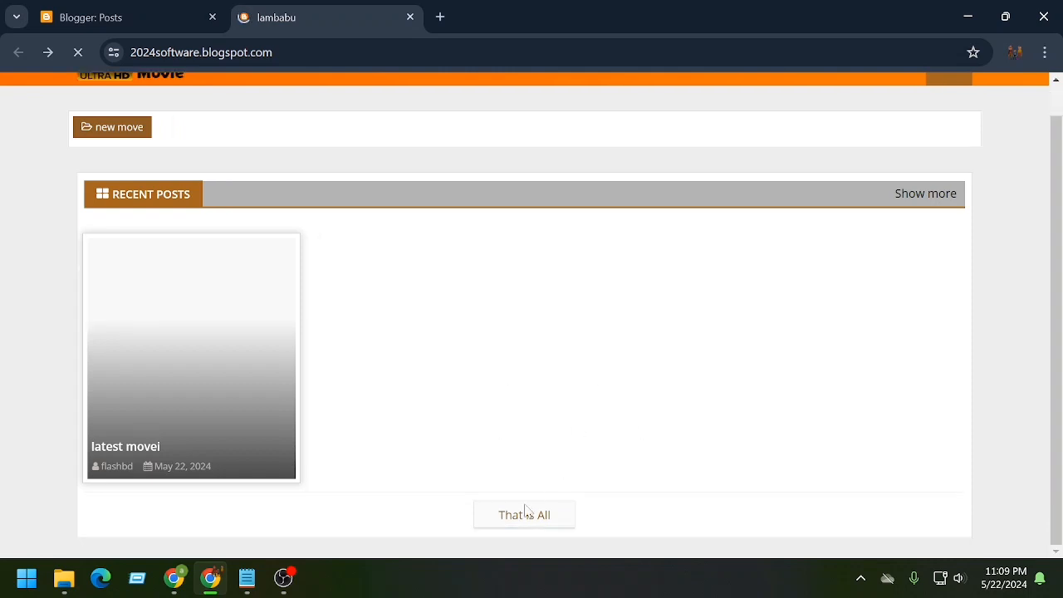
left_click(925, 193)
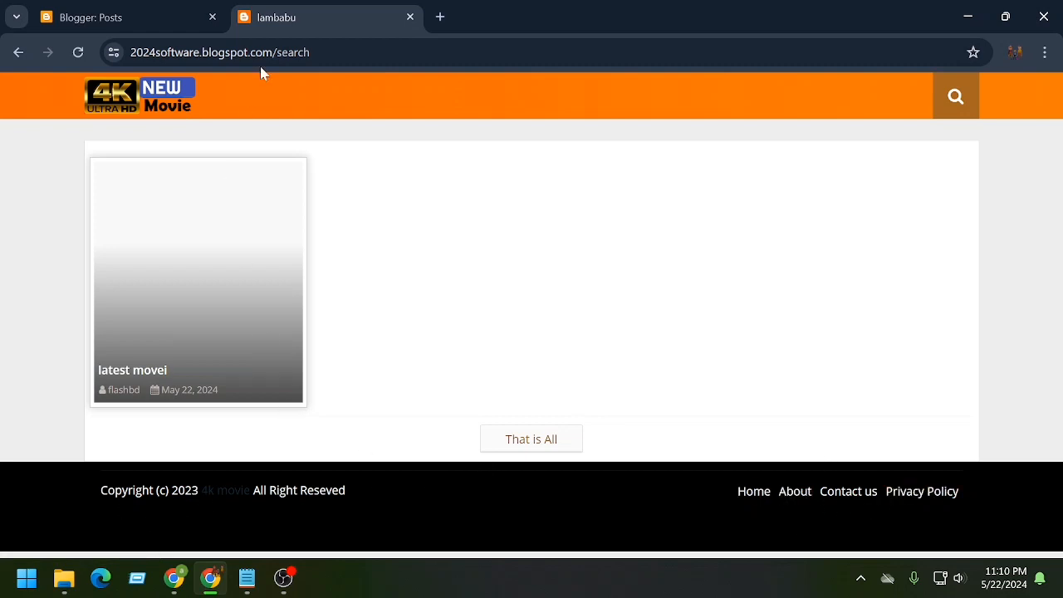
left_click(135, 18)
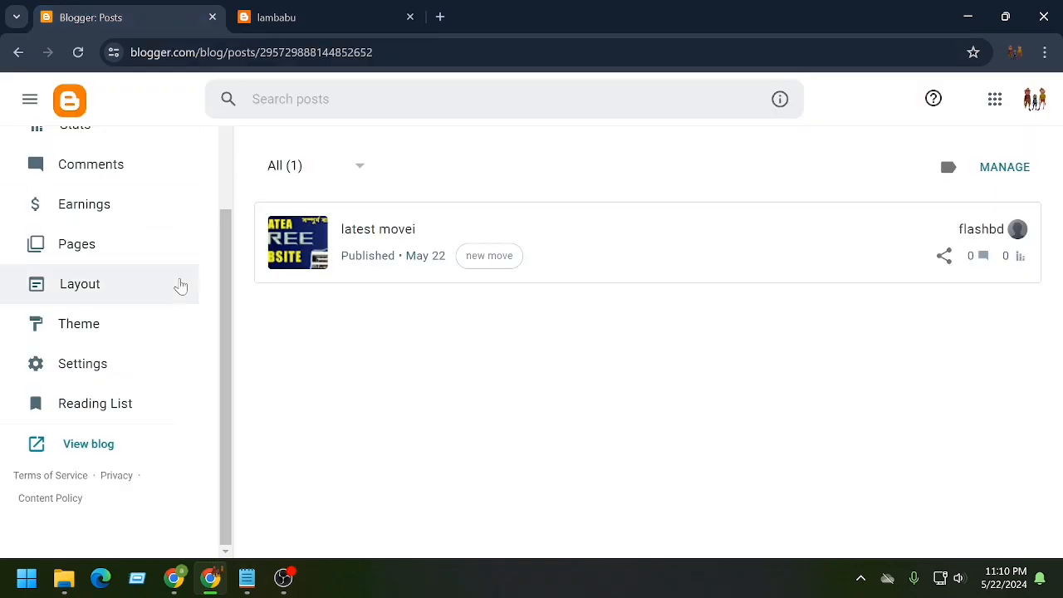
- View the blog's Pages section, then open its Layout page
left_click(74, 243)
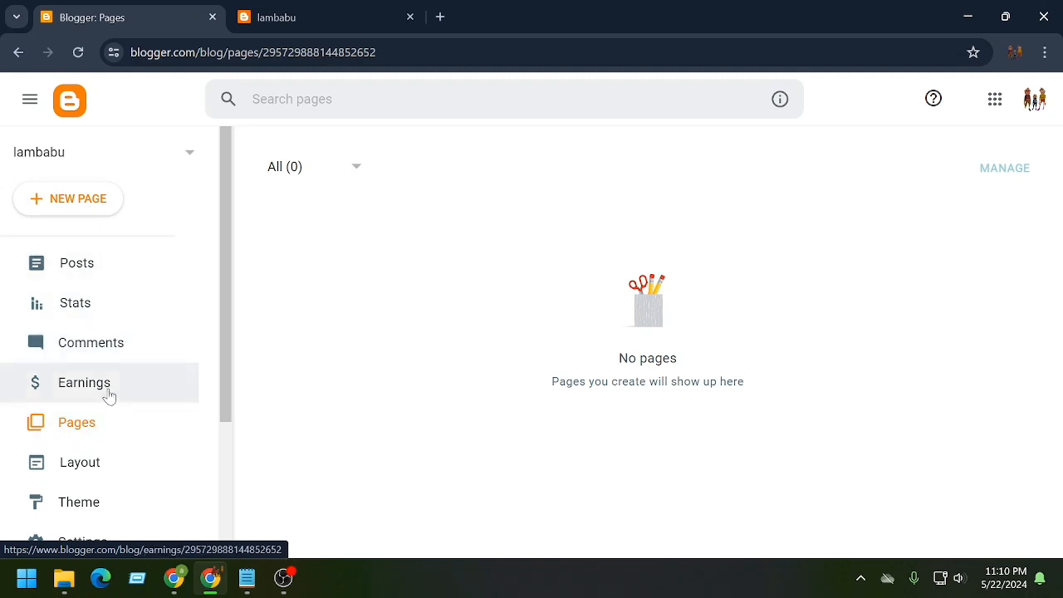
scroll(216, 392, "down", 1)
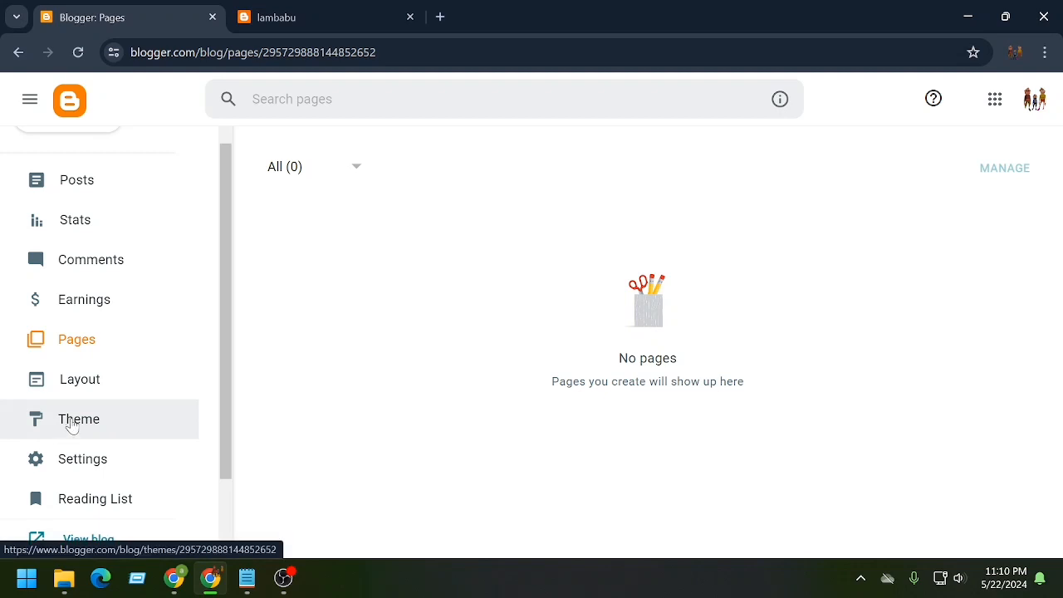
left_click(76, 380)
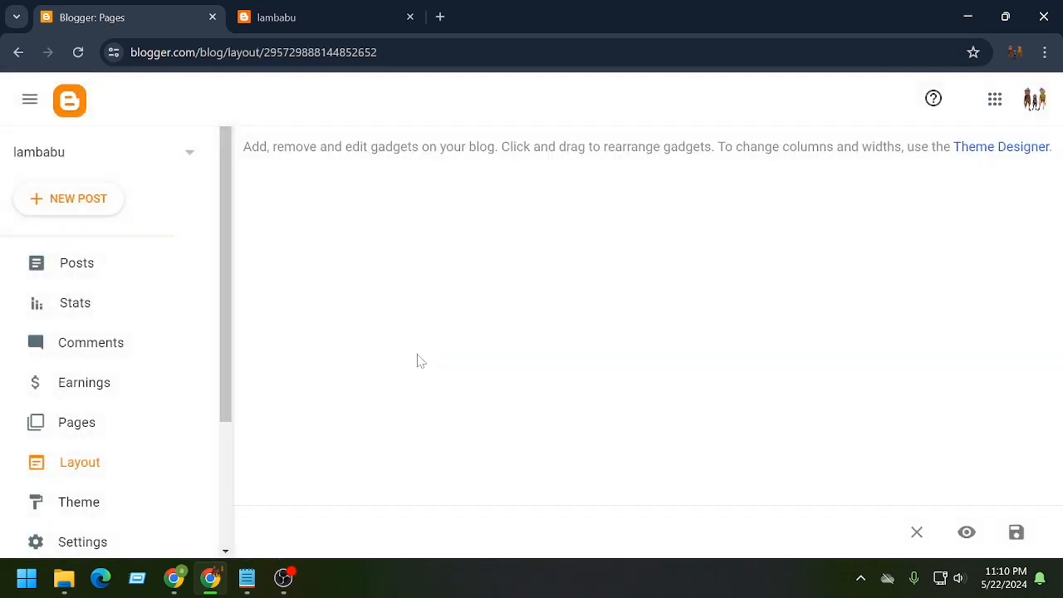
- Examine the layout's gadget sections from Theme Options down to Featured Boxes and Sidebar Right (A)
scroll(335, 285, "down", 2)
scroll(378, 309, "up", 2)
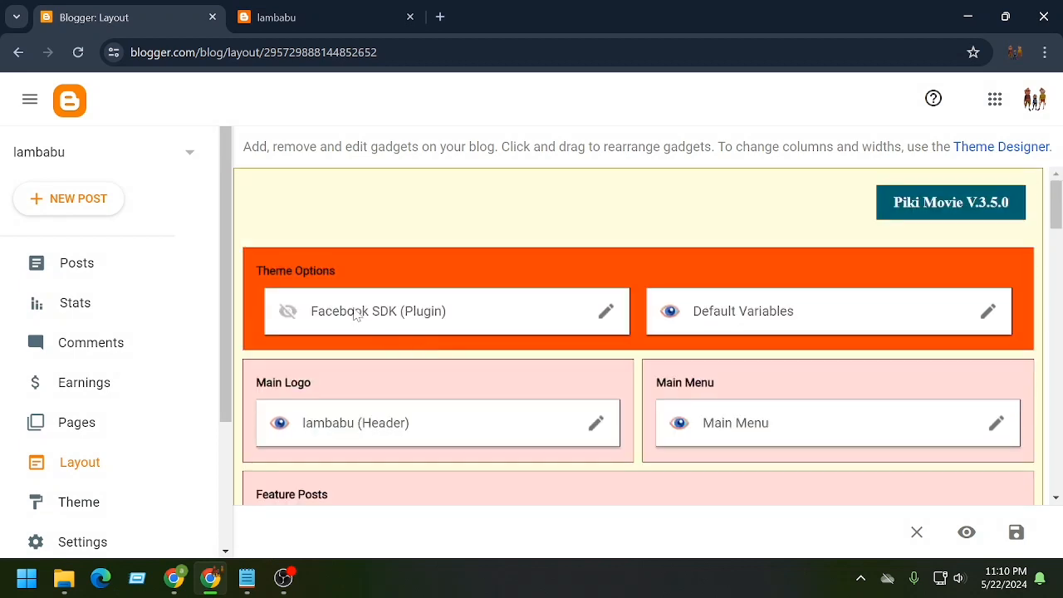
scroll(689, 328, "down", 3)
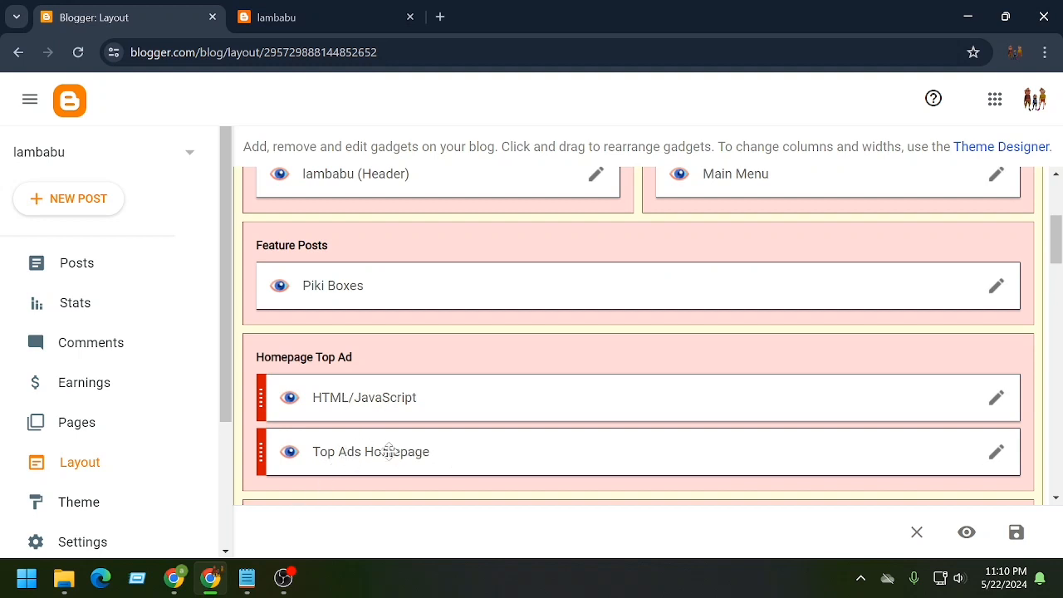
scroll(978, 441, "down", 1)
scroll(571, 469, "down", 2)
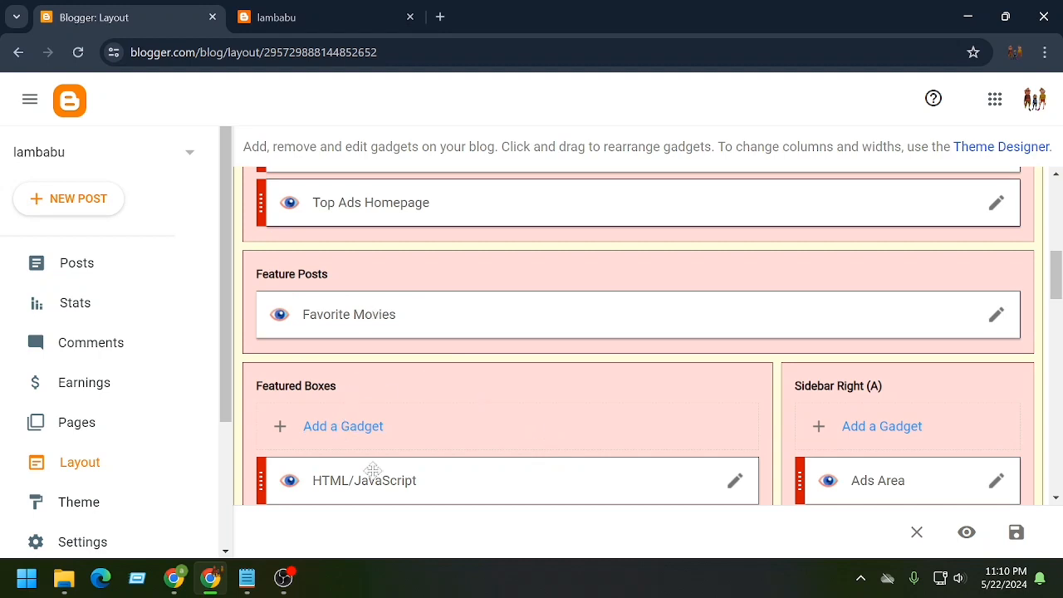
scroll(414, 496, "down", 2)
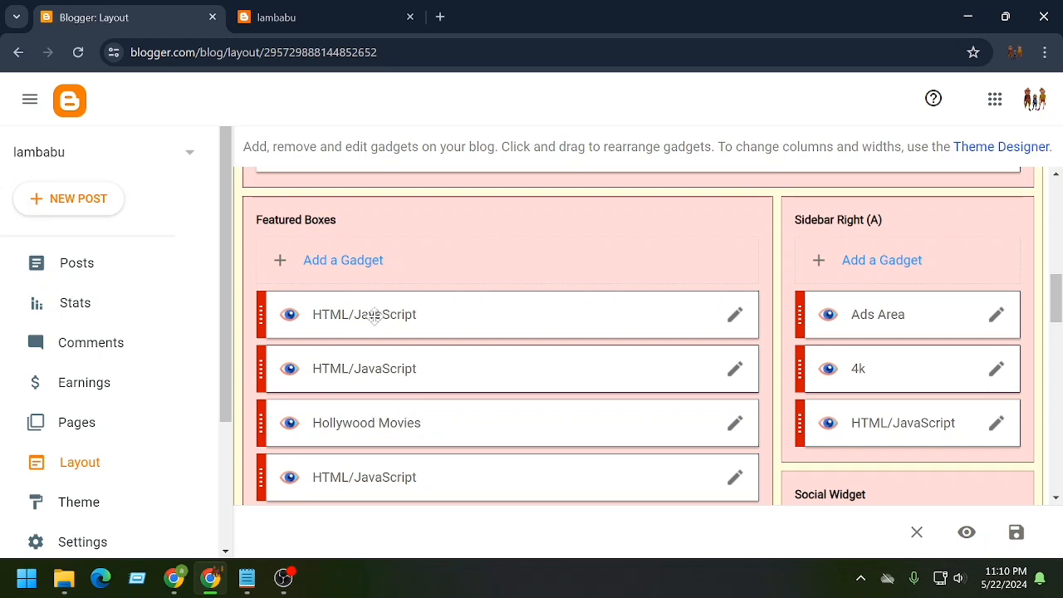
scroll(430, 403, "up", 3)
scroll(380, 399, "down", 2)
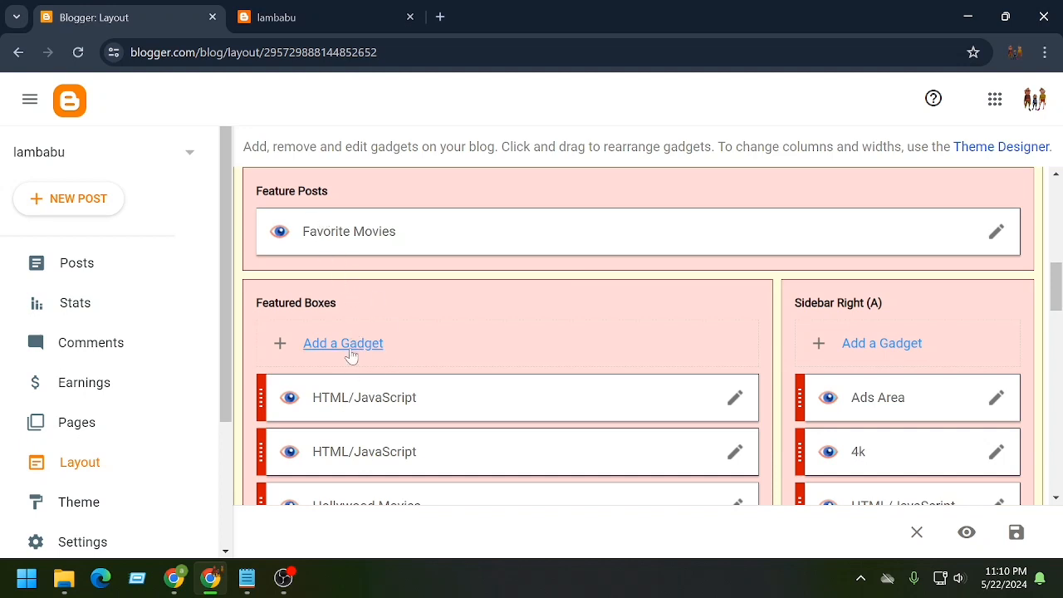
- Browse the gadgets available for Featured Boxes, open a blank HTML/JavaScript gadget, and cancel without adding it
left_click(350, 353)
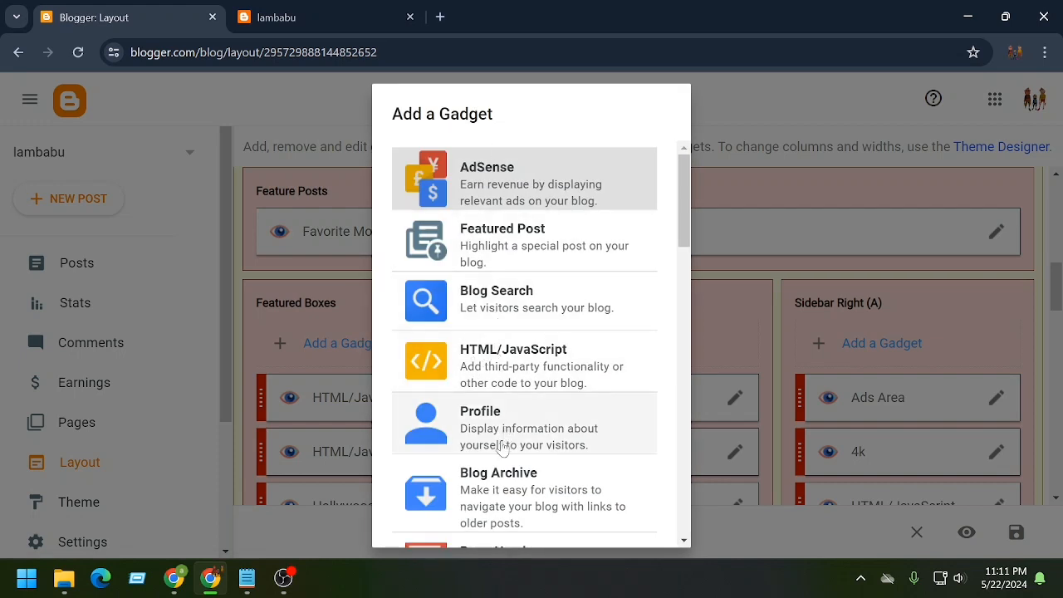
scroll(498, 478, "down", 2)
scroll(478, 419, "down", 3)
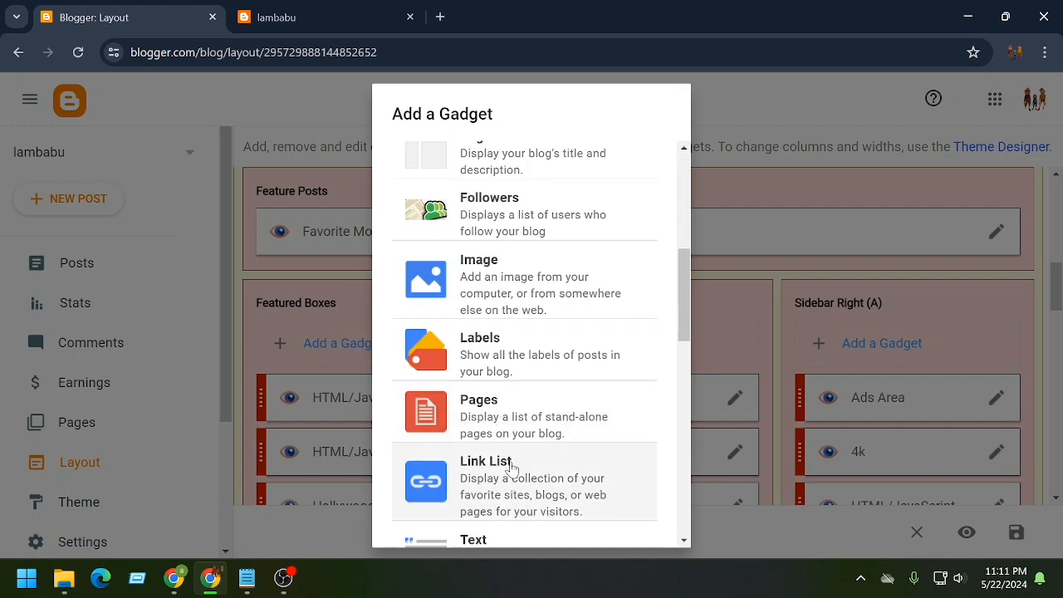
scroll(498, 469, "down", 2)
scroll(510, 478, "down", 3)
scroll(505, 477, "up", 10)
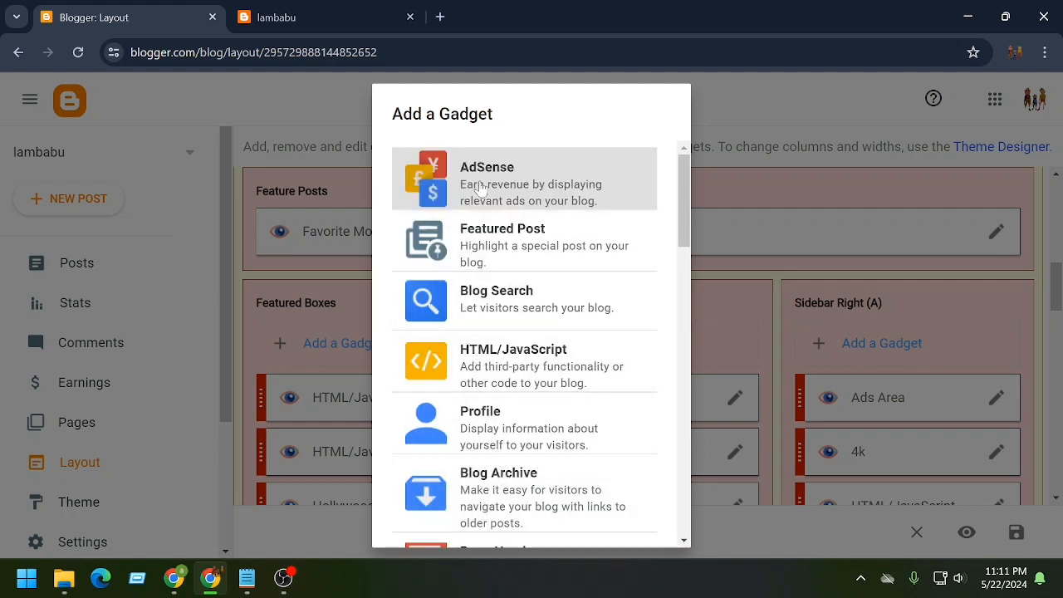
left_click(519, 364)
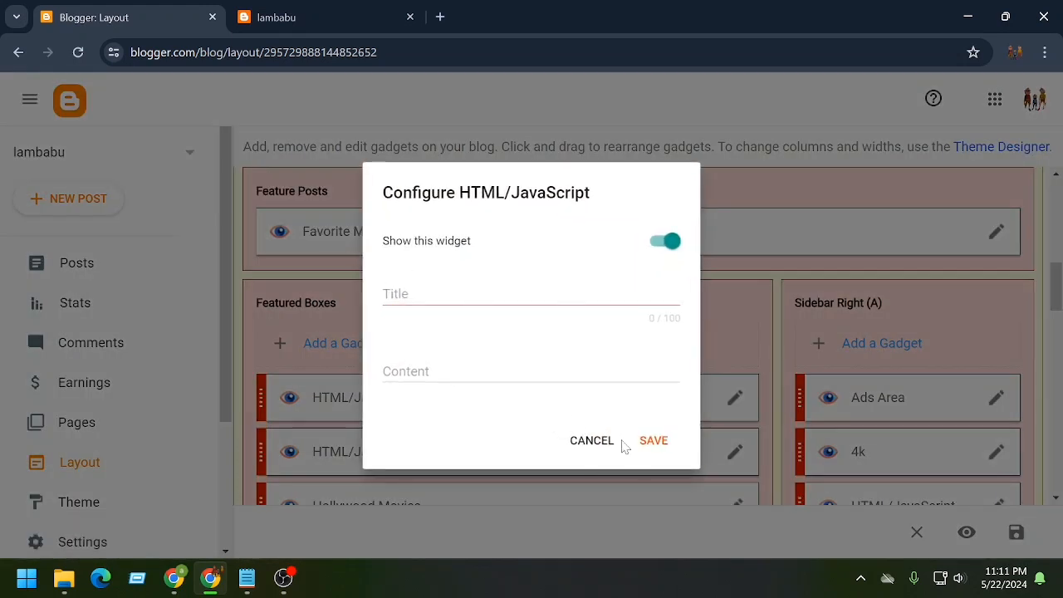
left_click(593, 442)
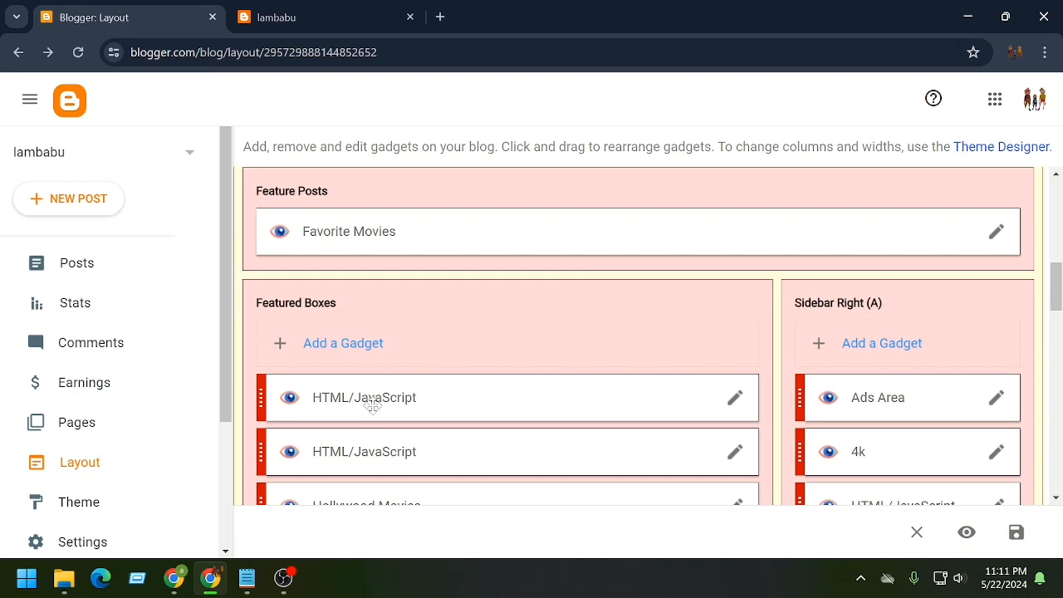
scroll(465, 411, "down", 2)
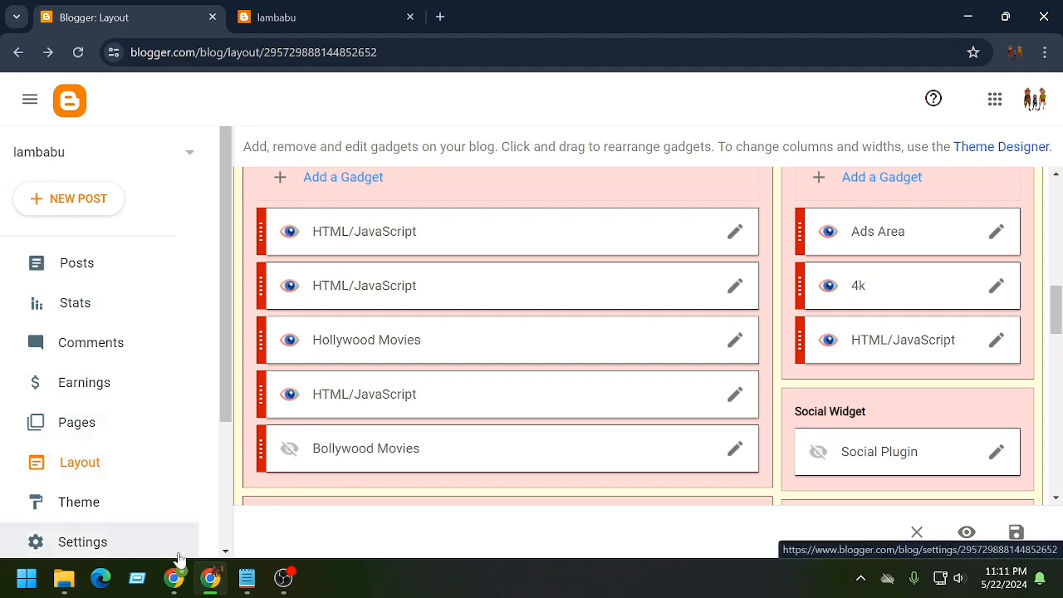
- Switch to the other Chrome window and open the live FLASH BD blog from its Blogger dashboard
left_click(174, 579)
left_click(133, 84)
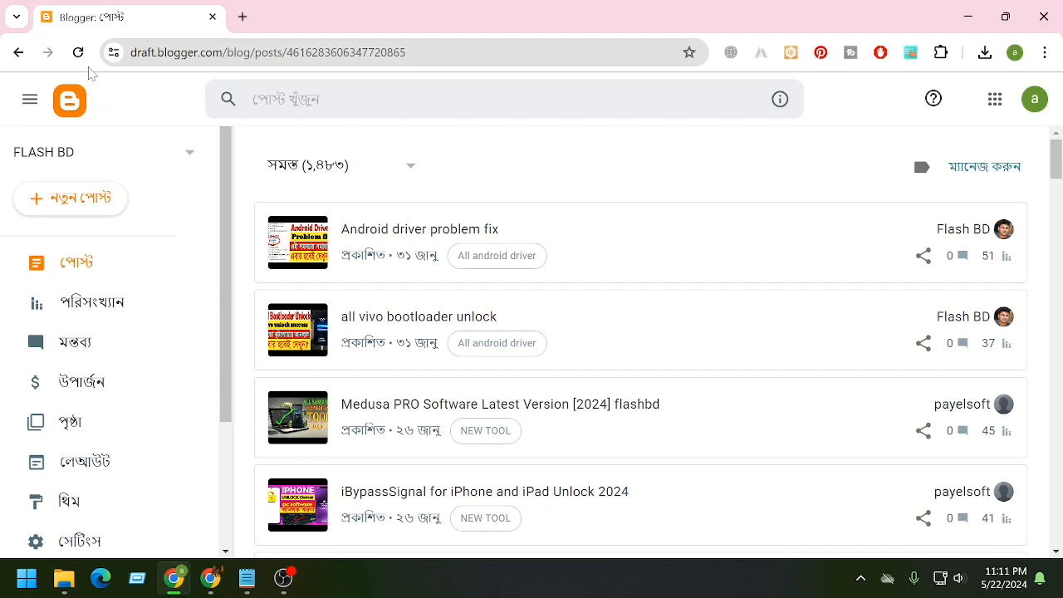
scroll(24, 324, "down", 2)
left_click(99, 449)
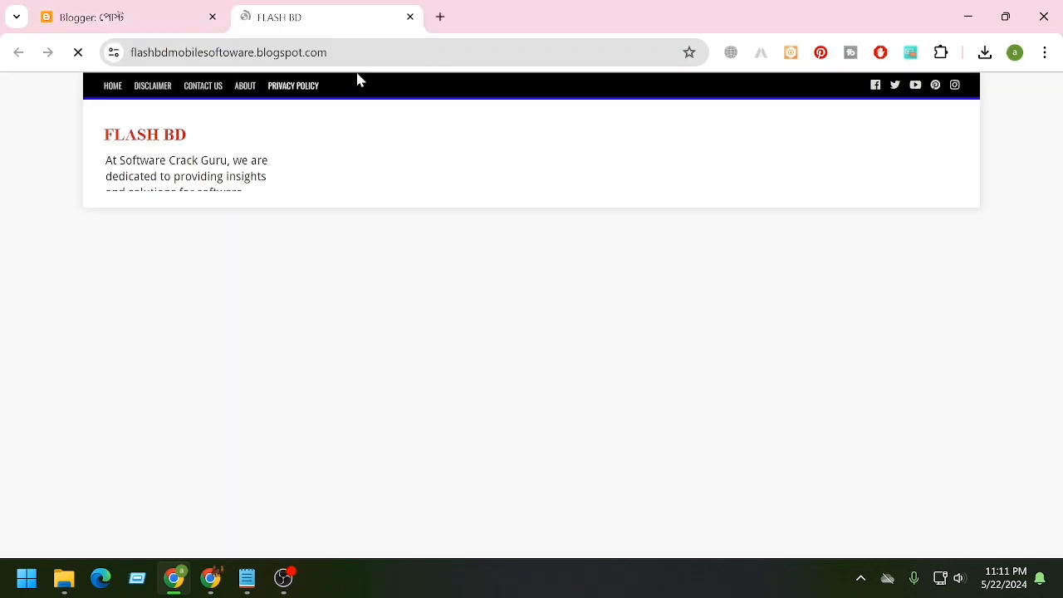
- Look over the recent posts, tags and ad placements on the FLASH BD home page
scroll(503, 327, "down", 3)
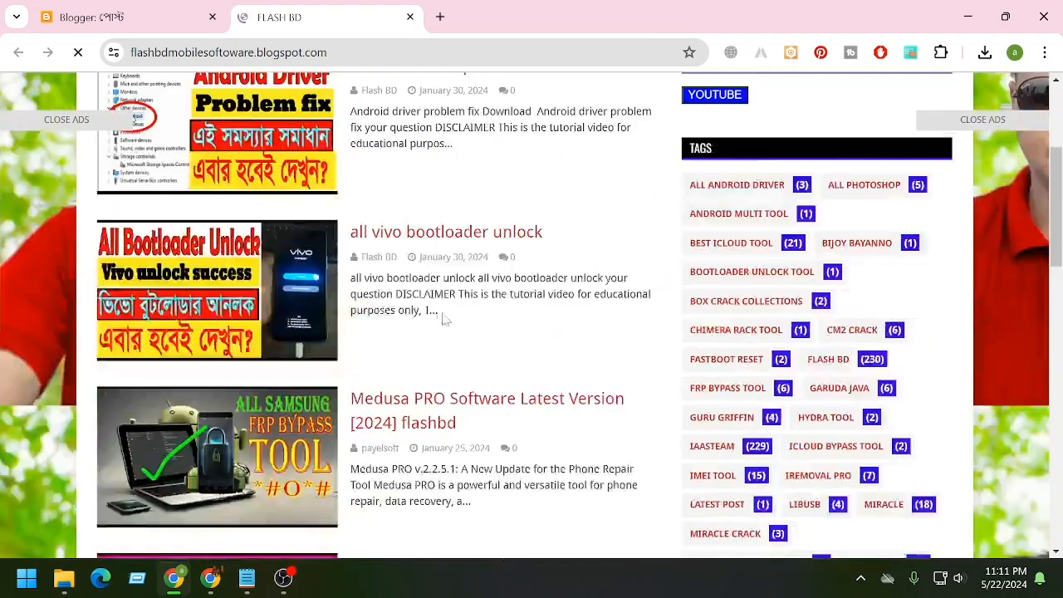
scroll(531, 316, "down", 4)
scroll(789, 383, "down", 3)
scroll(789, 382, "up", 9)
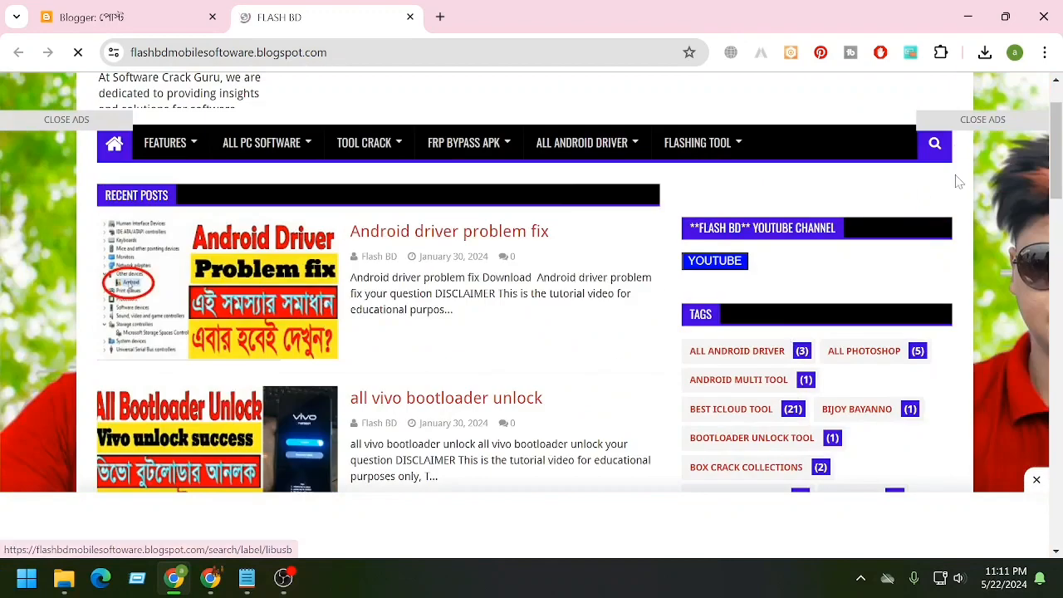
scroll(768, 356, "down", 10)
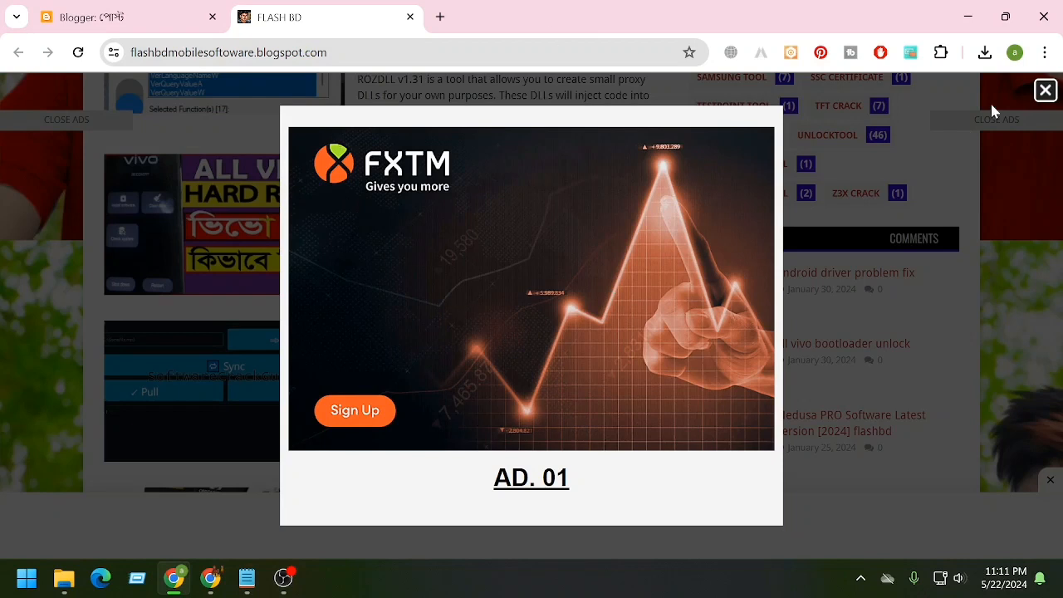
- Dismiss the full-screen FXTM ad and the "Play & Win" pop-up on the FLASH BD page, closing the redirect tab
left_click(1046, 93)
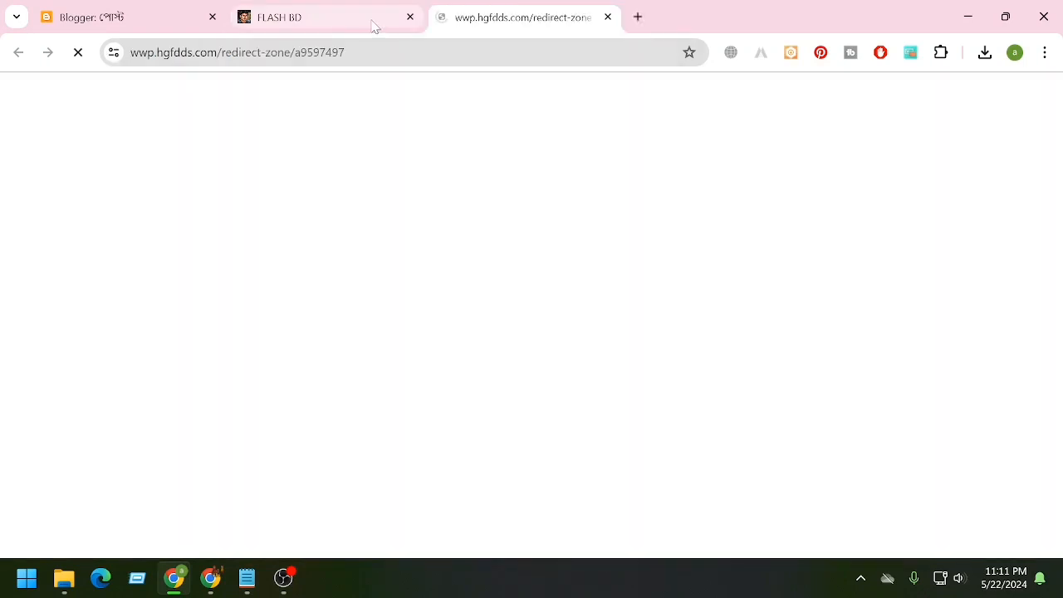
left_click(373, 25)
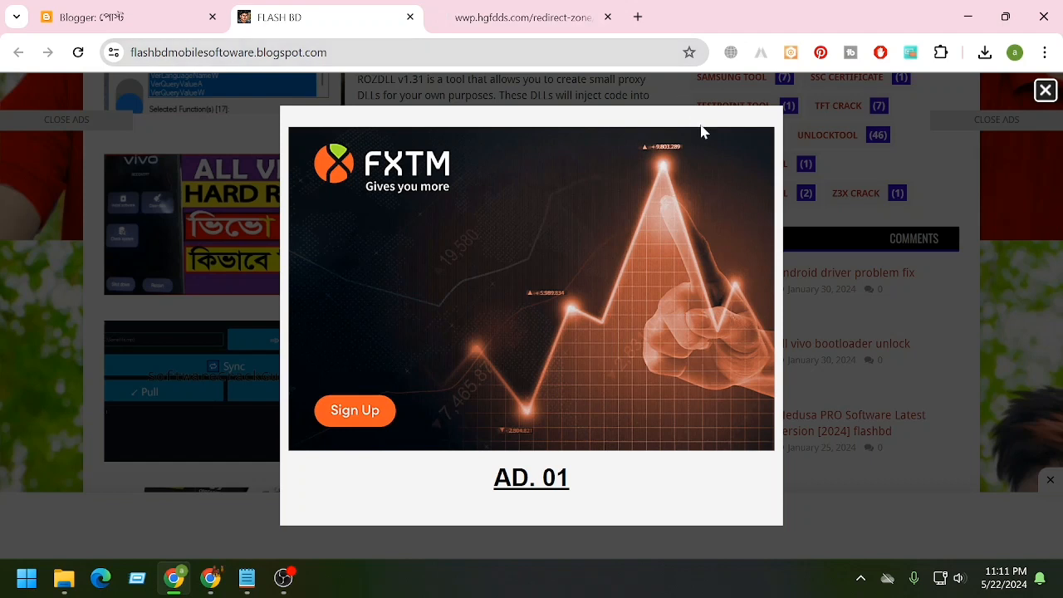
left_click(1046, 90)
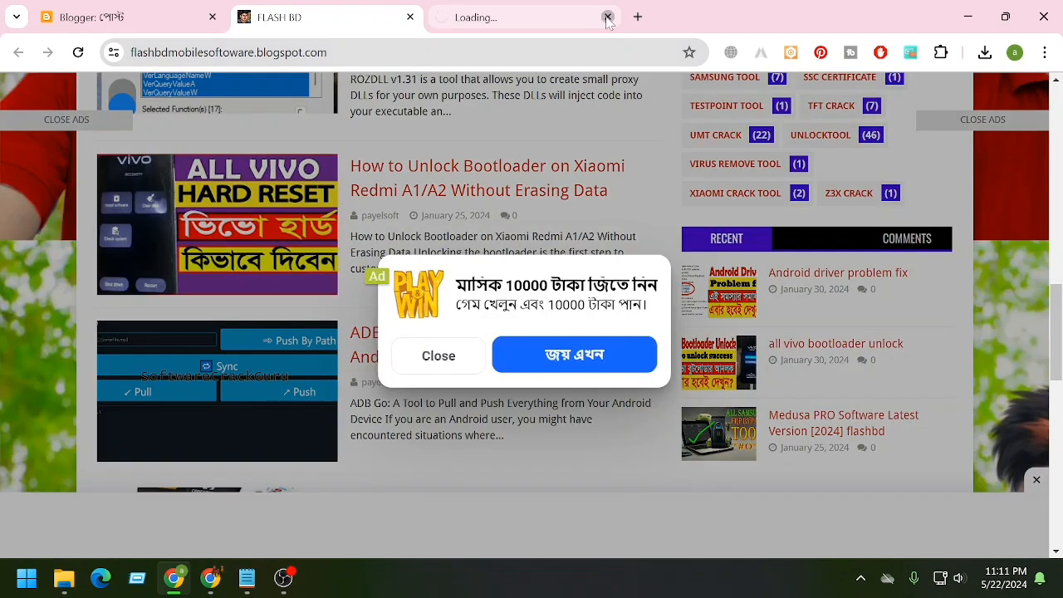
left_click(426, 360)
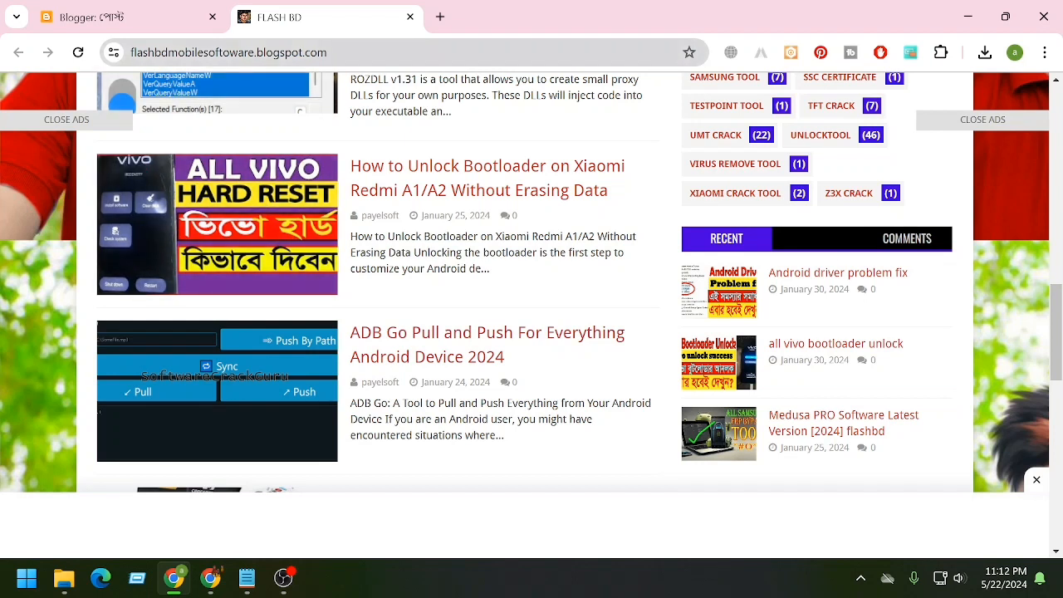
- Select the FLASH BD blog's web address, review its home page again, and return to the Iambabu layout window
left_click_drag(253, 52, 113, 52)
left_click(358, 53)
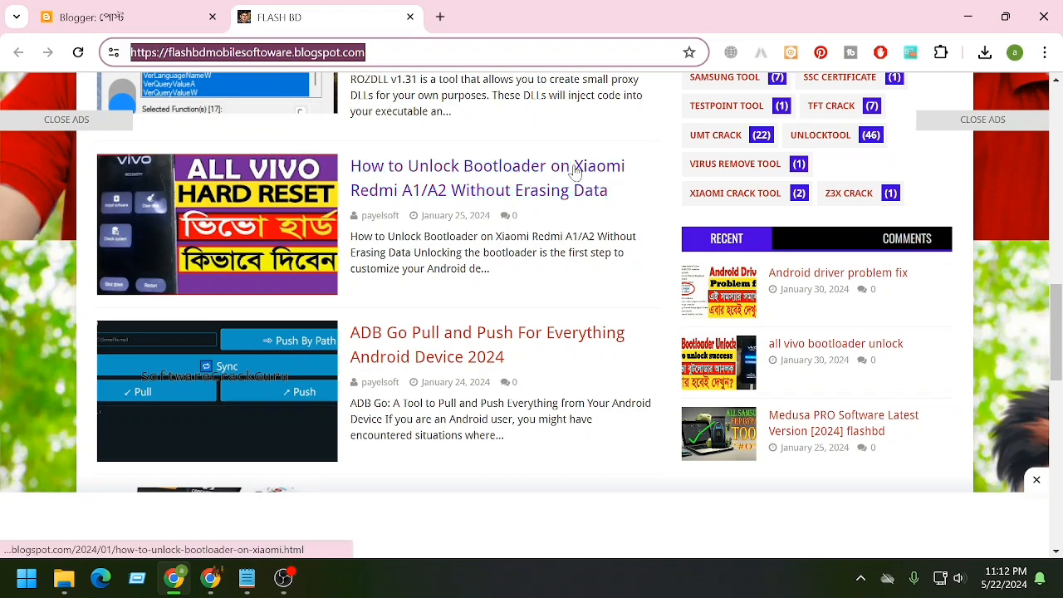
scroll(440, 215, "up", 8)
scroll(448, 152, "up", 3)
scroll(449, 152, "down", 3)
scroll(448, 152, "up", 3)
scroll(451, 153, "down", 4)
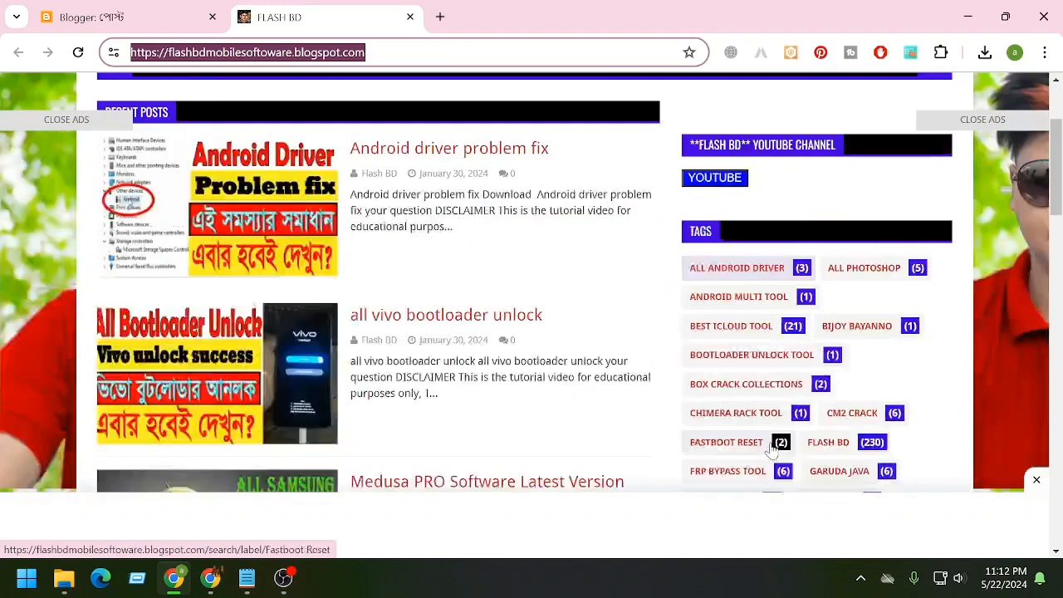
scroll(745, 193, "down", 2)
scroll(745, 193, "down", 4)
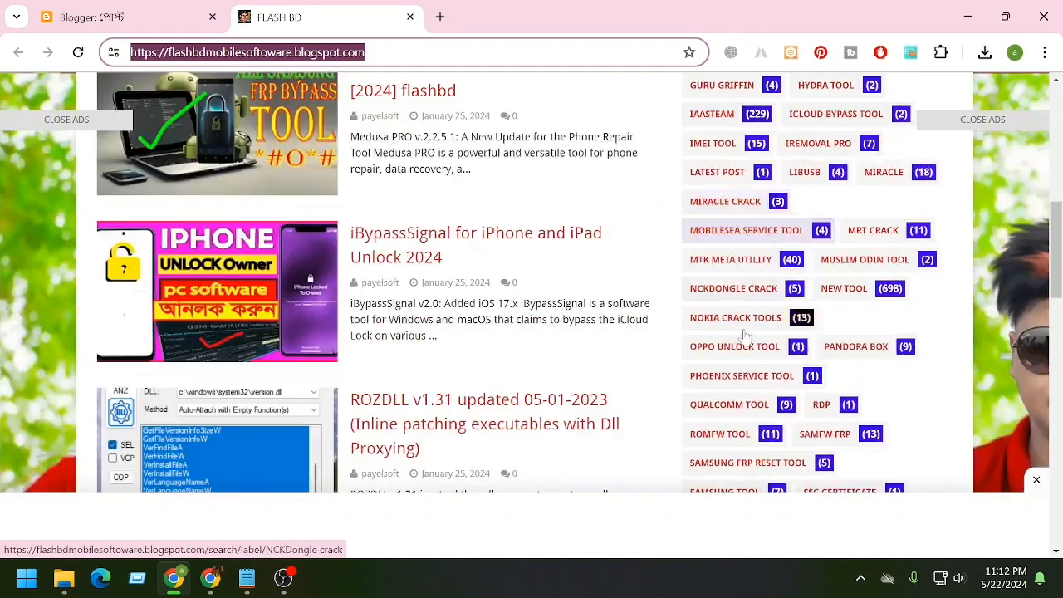
scroll(821, 373, "up", 2)
scroll(820, 374, "up", 6)
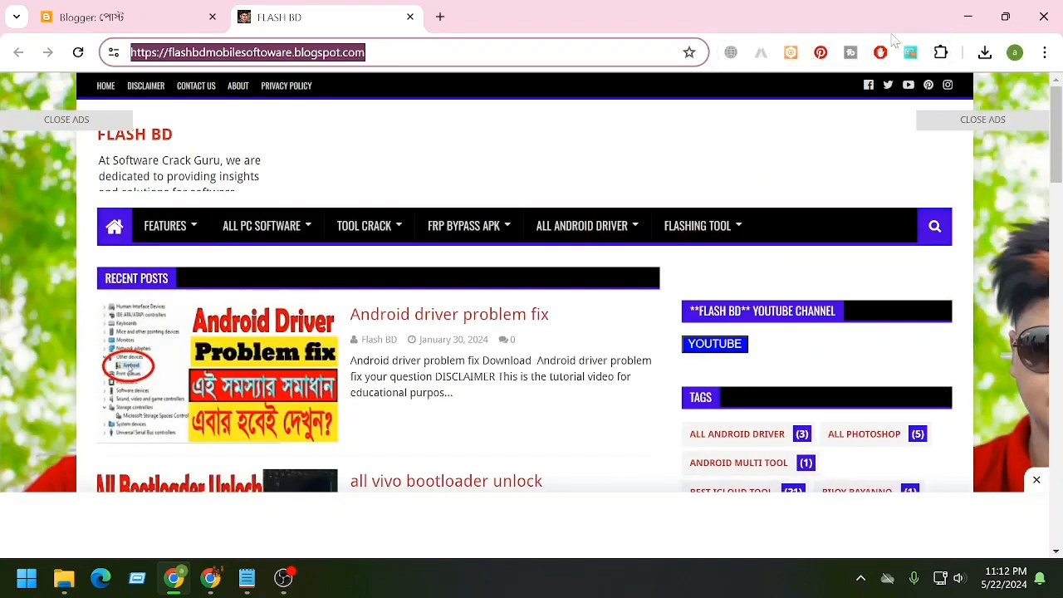
left_click(966, 17)
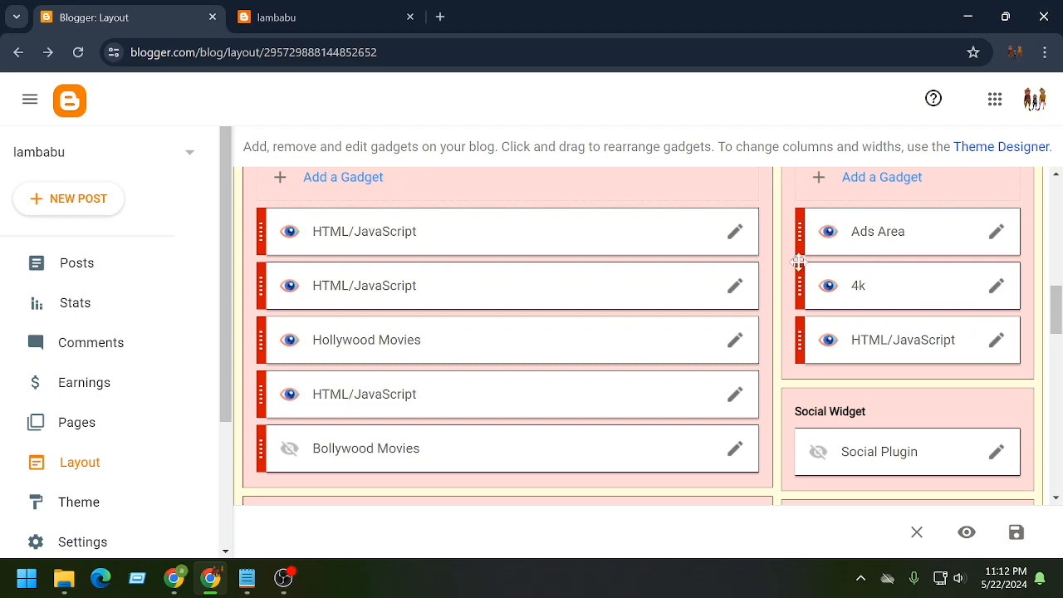
- Inspect the ad script in the Ads Area gadget of Sidebar Right (A), then cancel without saving
left_click(994, 233)
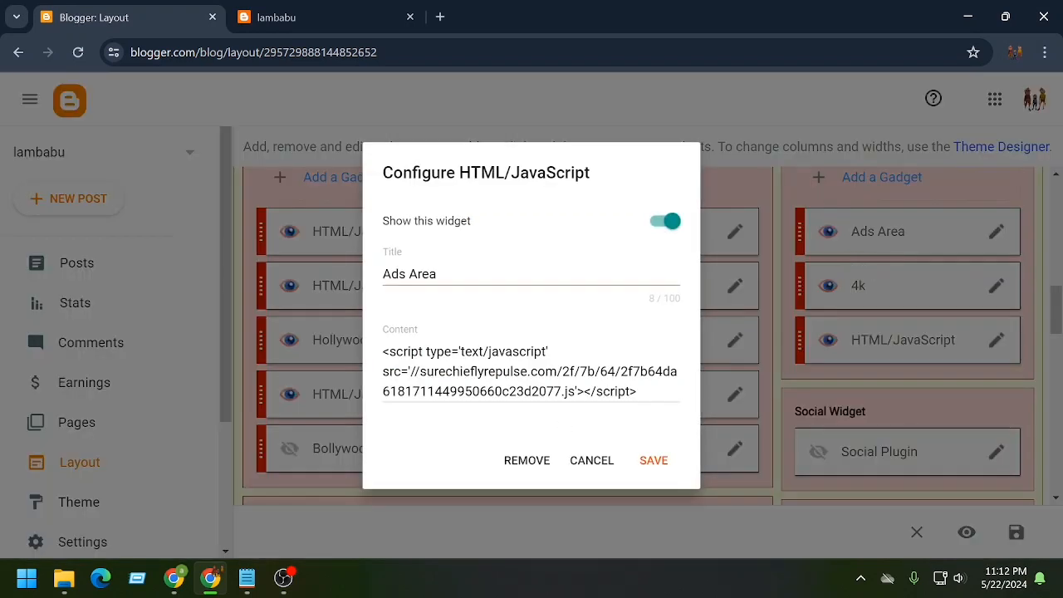
left_click_drag(657, 392, 422, 351)
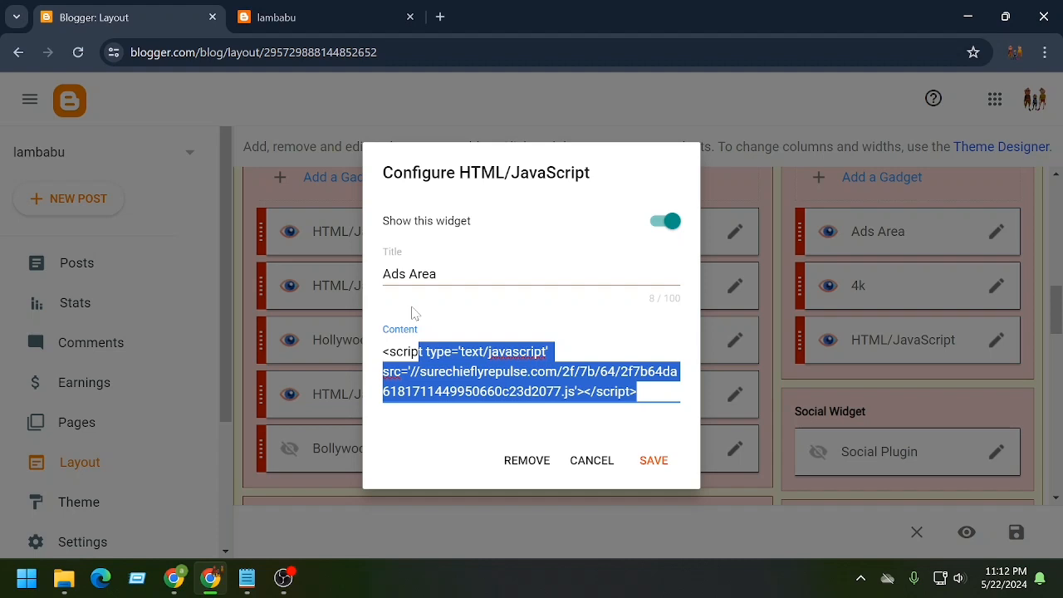
left_click(588, 460)
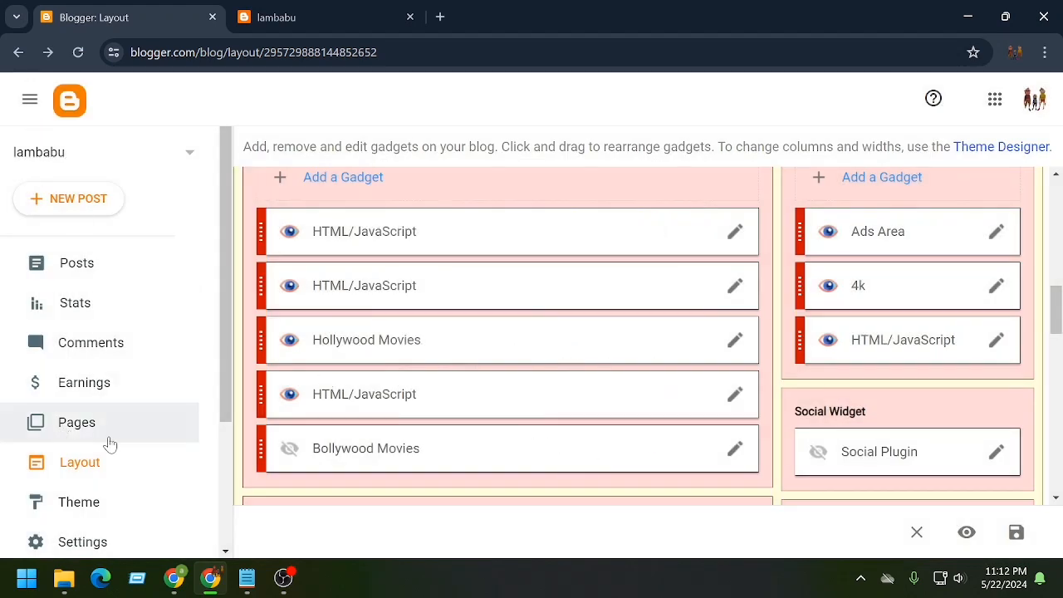
- Open the Iambabu blog's settings and enable the search description under Meta tags
scroll(130, 437, "down", 2)
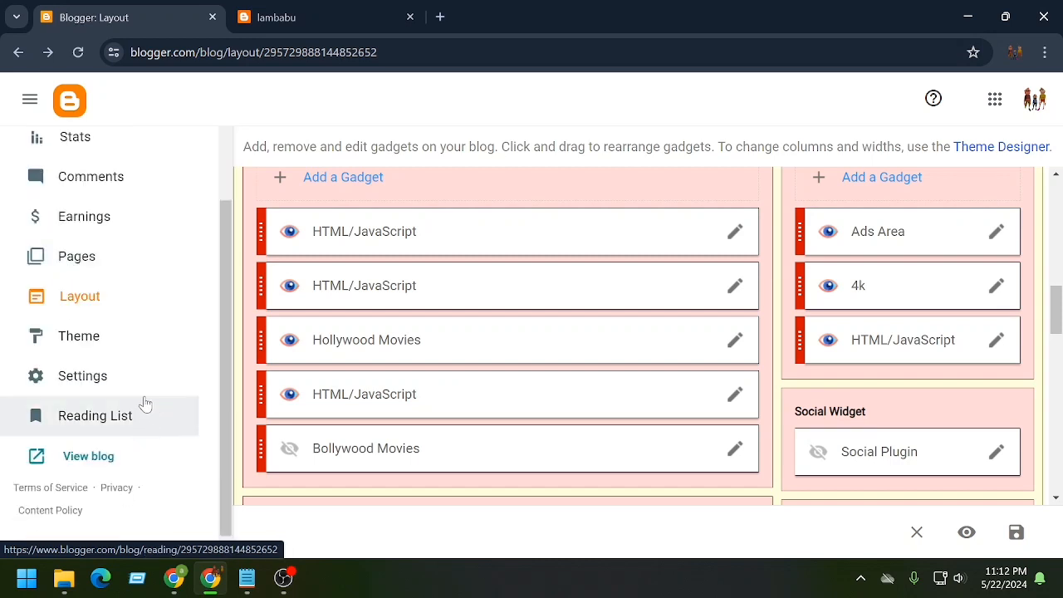
left_click(96, 376)
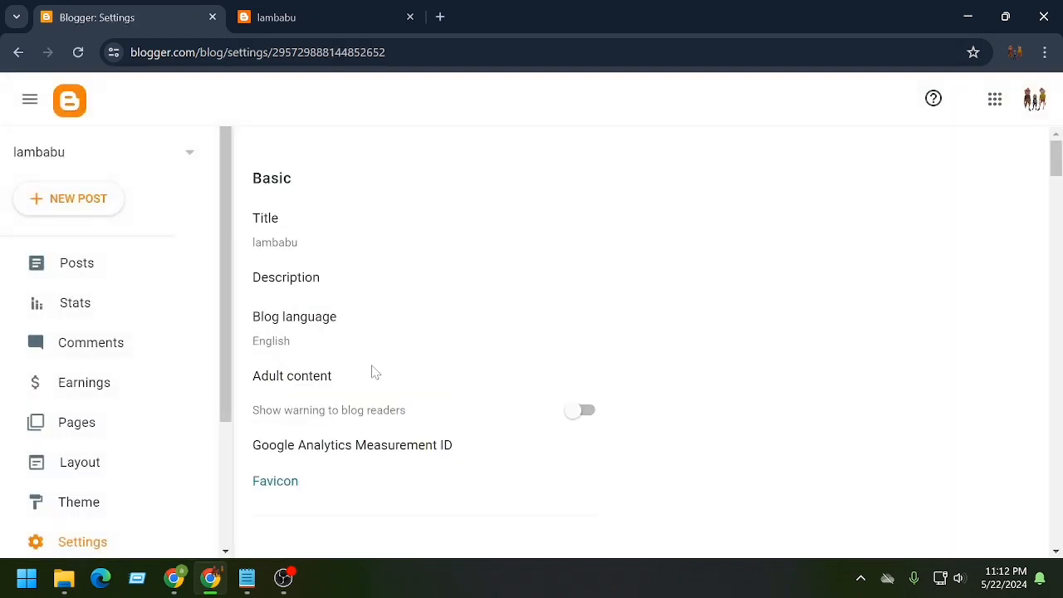
scroll(171, 401, "down", 1)
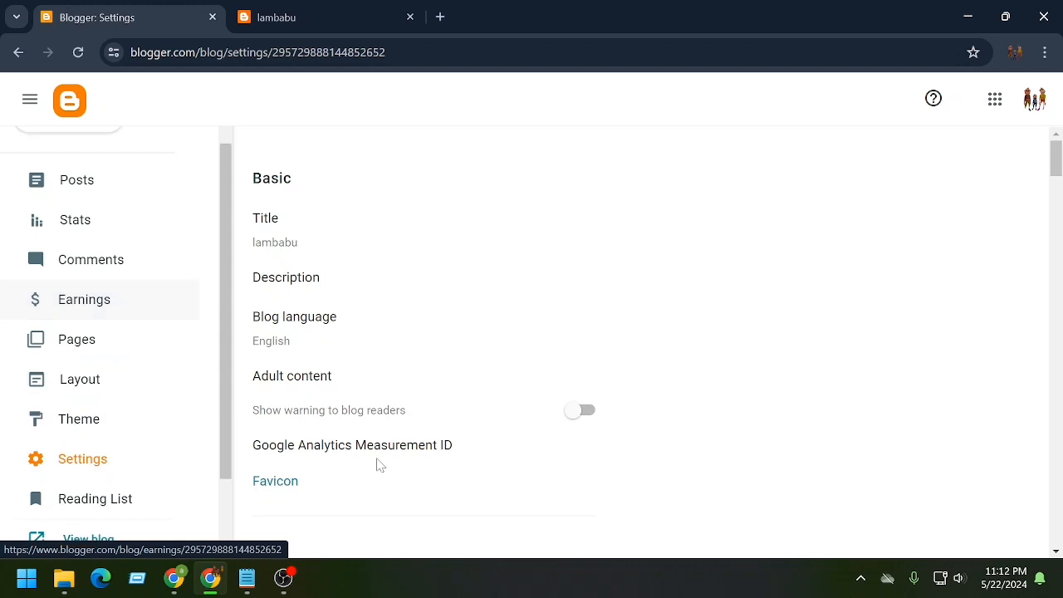
scroll(374, 465, "down", 1)
scroll(446, 413, "down", 7)
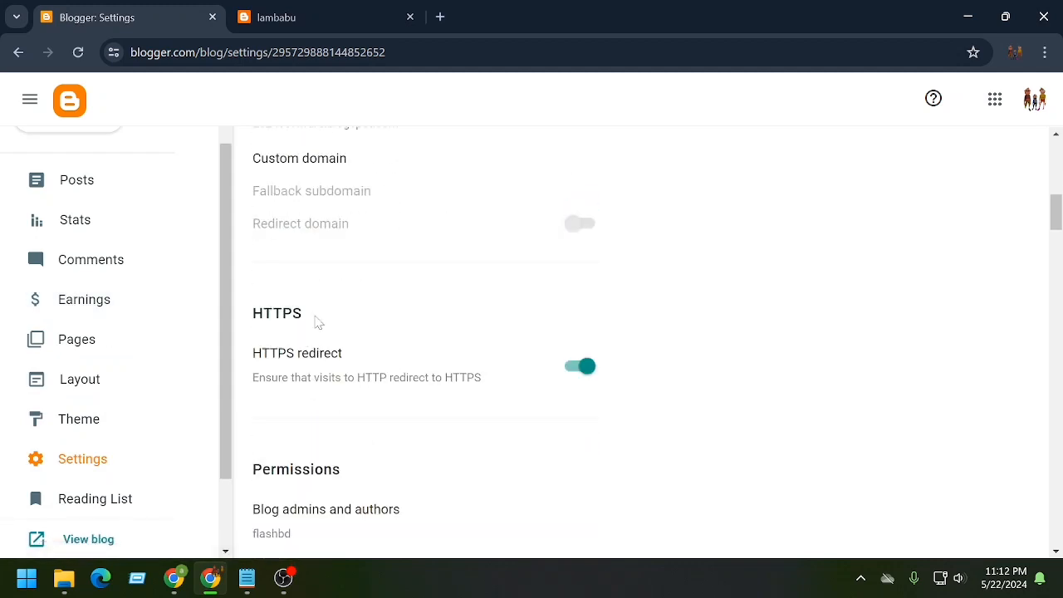
scroll(349, 331, "down", 9)
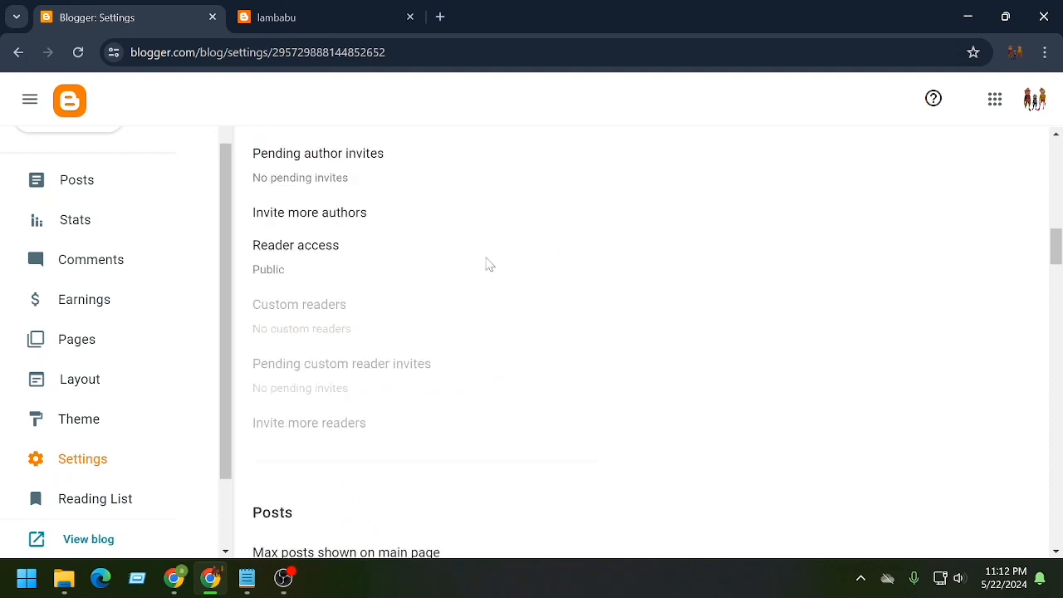
scroll(485, 290, "down", 2)
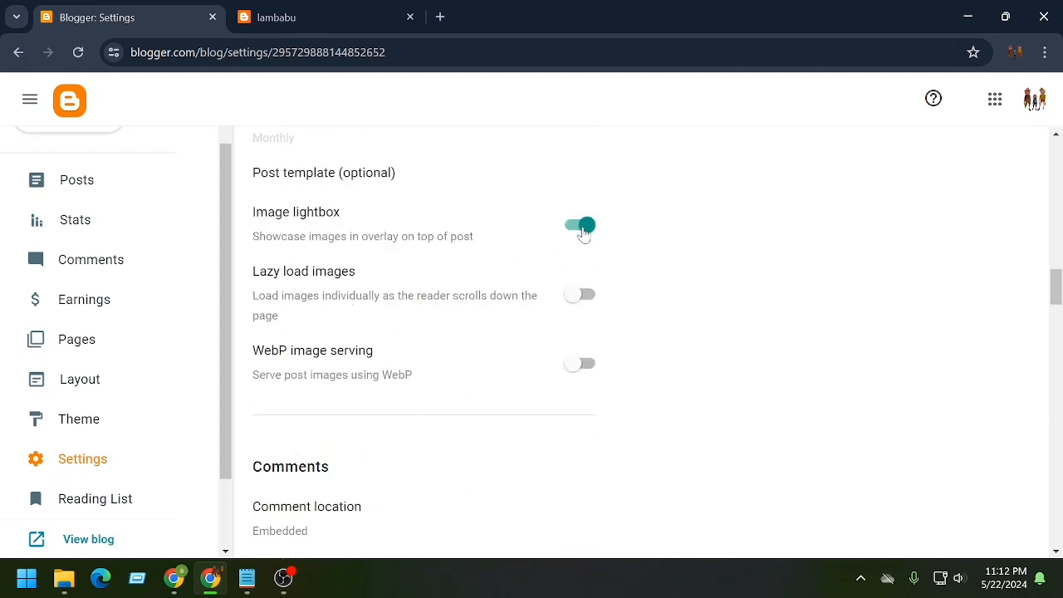
scroll(507, 361, "down", 12)
scroll(538, 377, "down", 6)
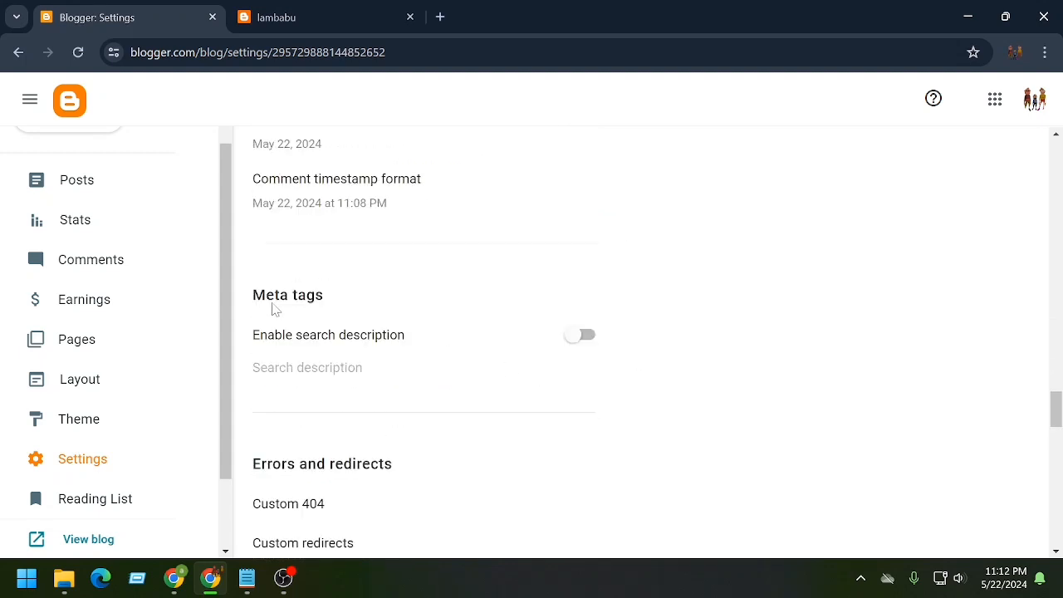
left_click(585, 336)
- Enable custom robots.txt and custom robots header tags under Crawlers and indexing
scroll(298, 362, "down", 2)
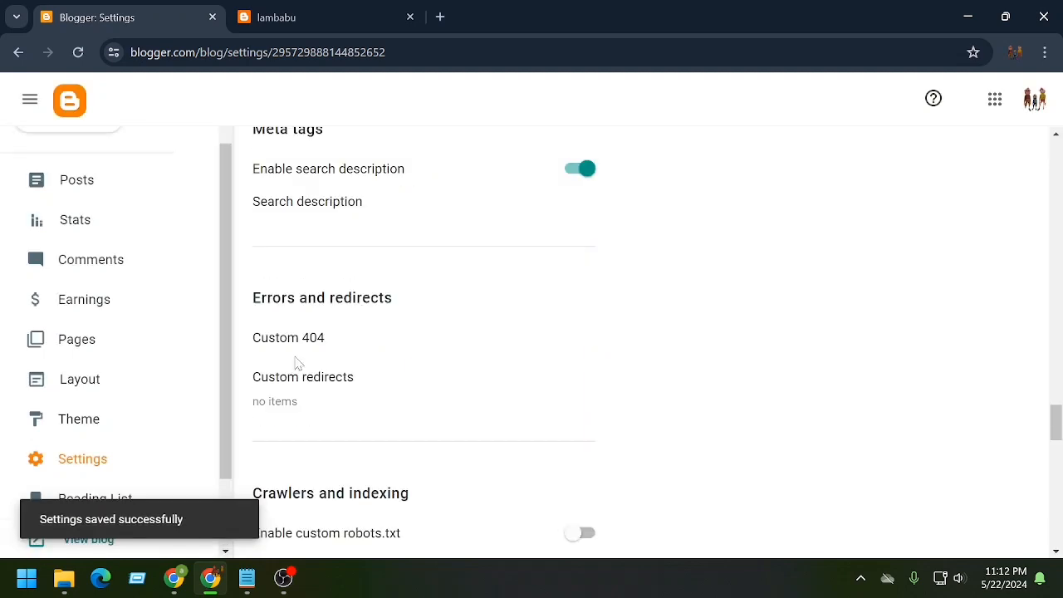
scroll(278, 340, "down", 2)
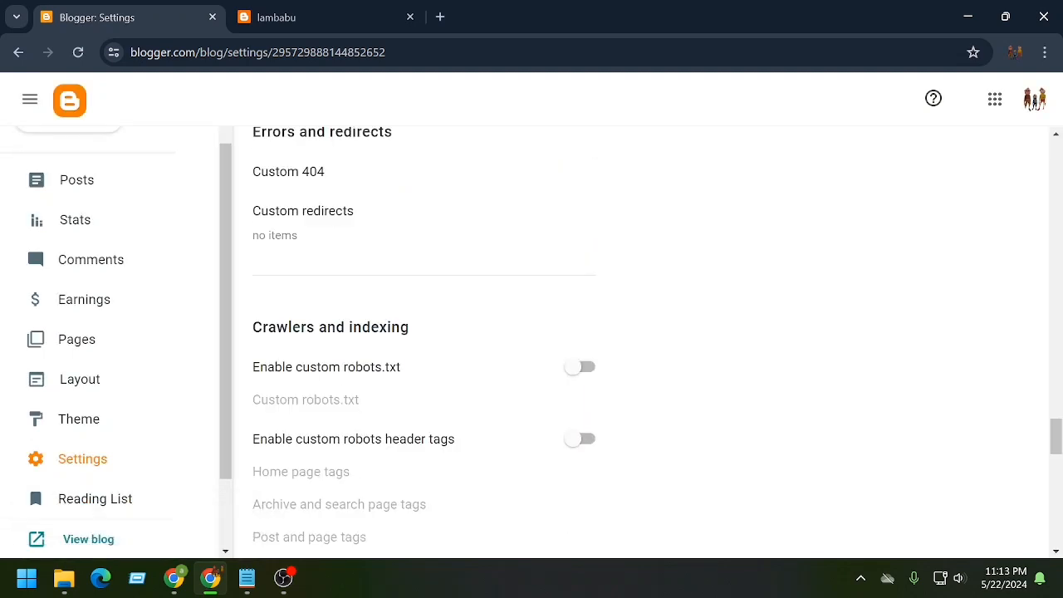
left_click(592, 368)
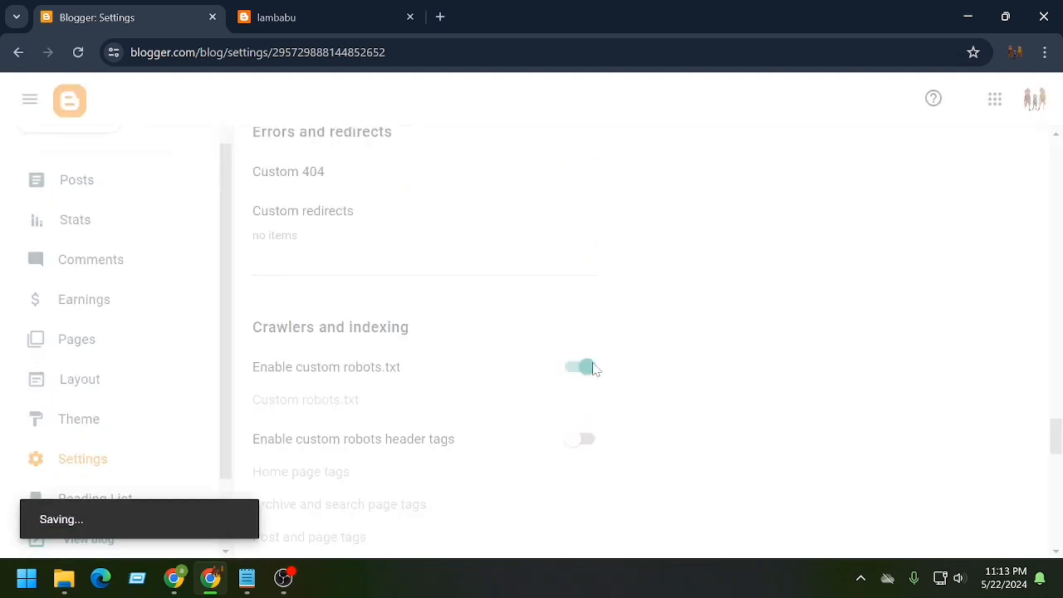
scroll(548, 384, "down", 2)
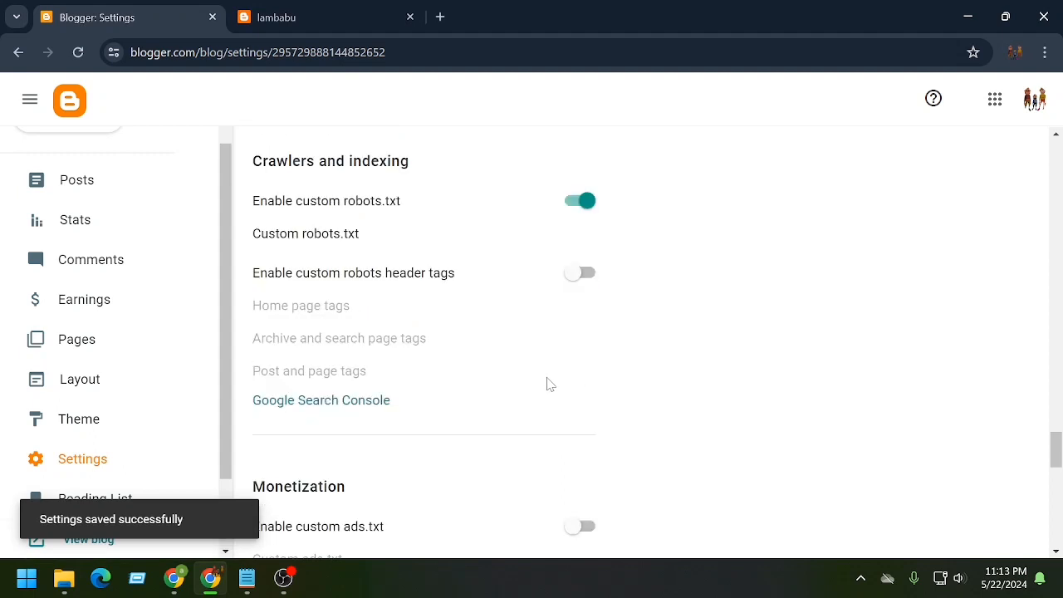
left_click(586, 275)
- Try to enable custom ads.txt under Monetization and Use Blogger draft under General
scroll(501, 365, "down", 3)
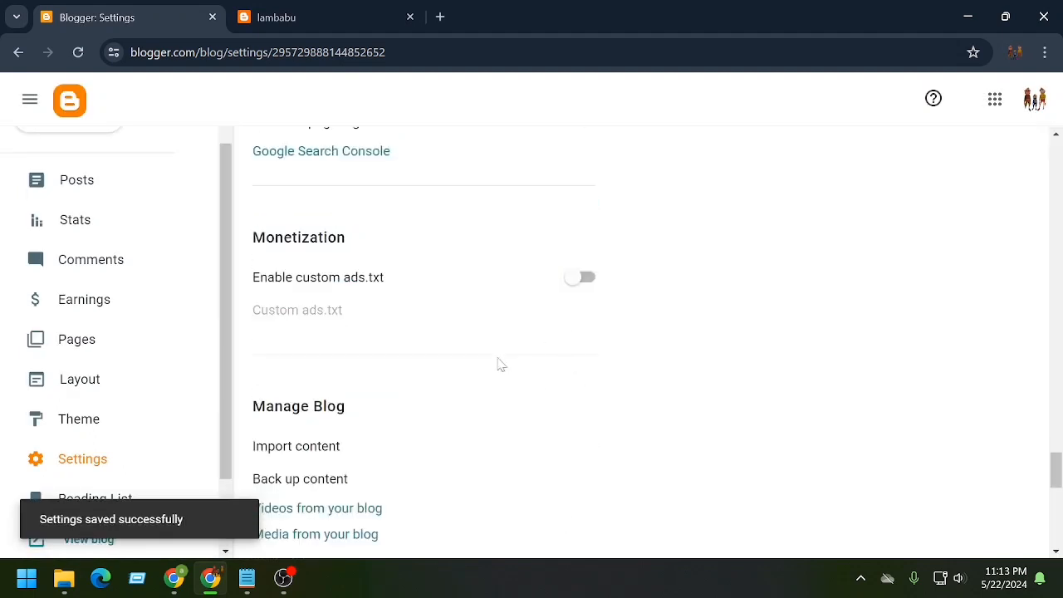
left_click(586, 278)
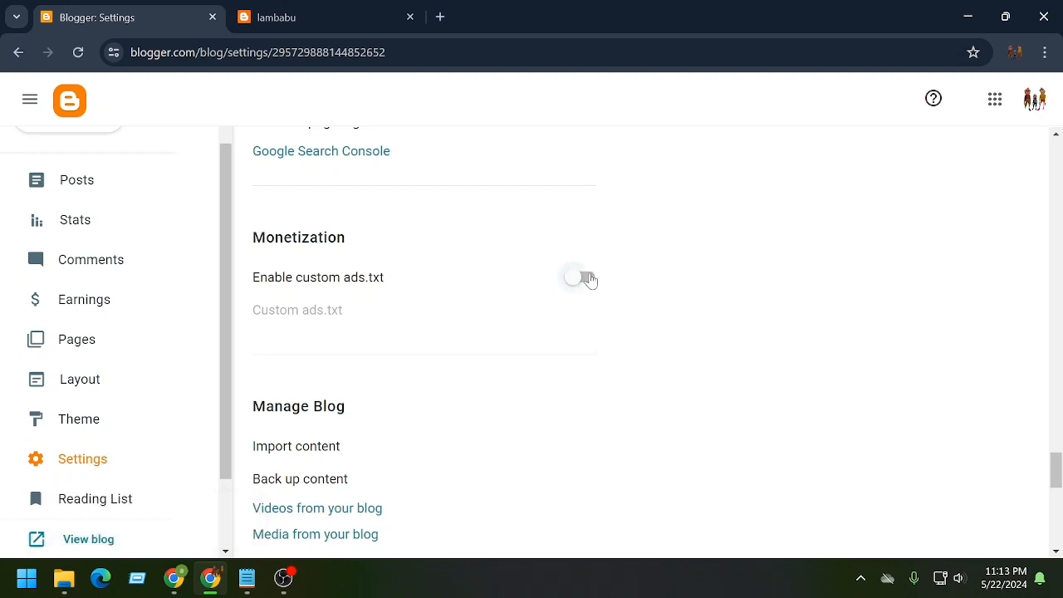
scroll(371, 361, "down", 5)
scroll(370, 362, "down", 3)
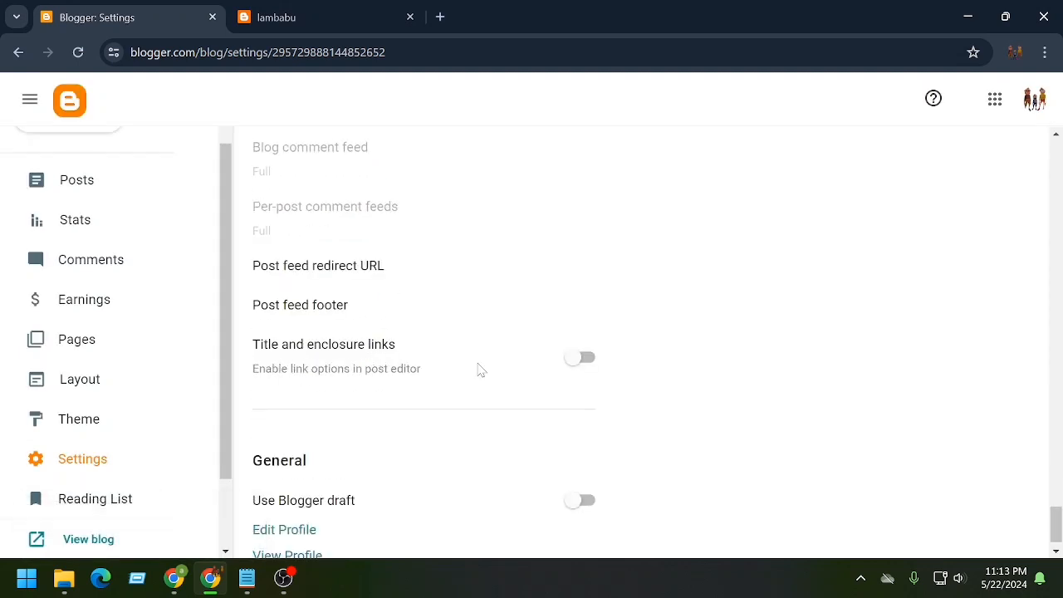
scroll(481, 370, "down", 1)
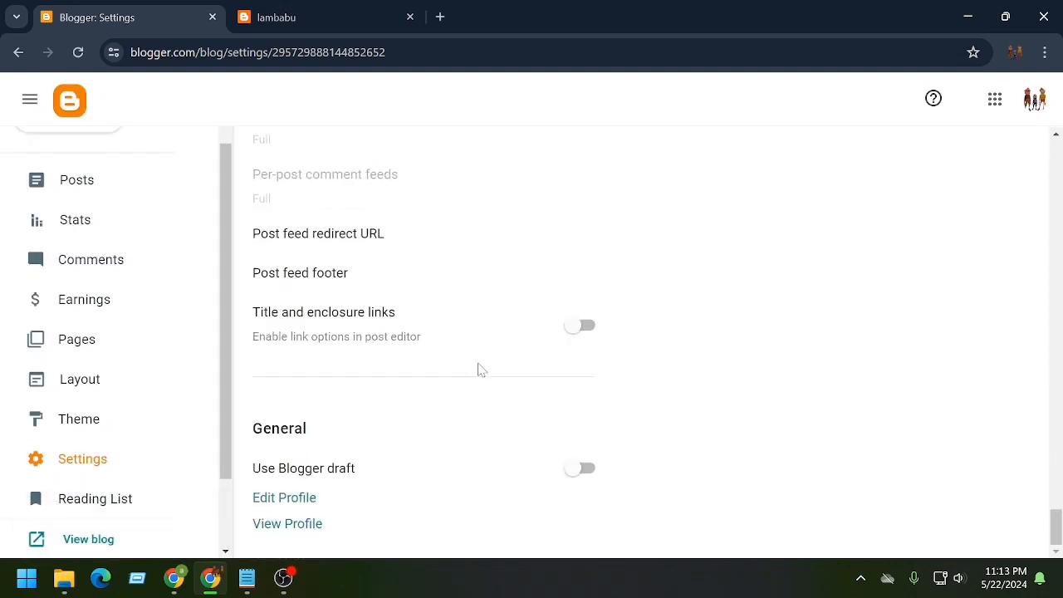
left_click(579, 469)
- Set the maximum posts shown on the main page to 10 and save the setting
scroll(228, 352, "up", 2)
scroll(517, 371, "up", 4)
scroll(517, 371, "up", 15)
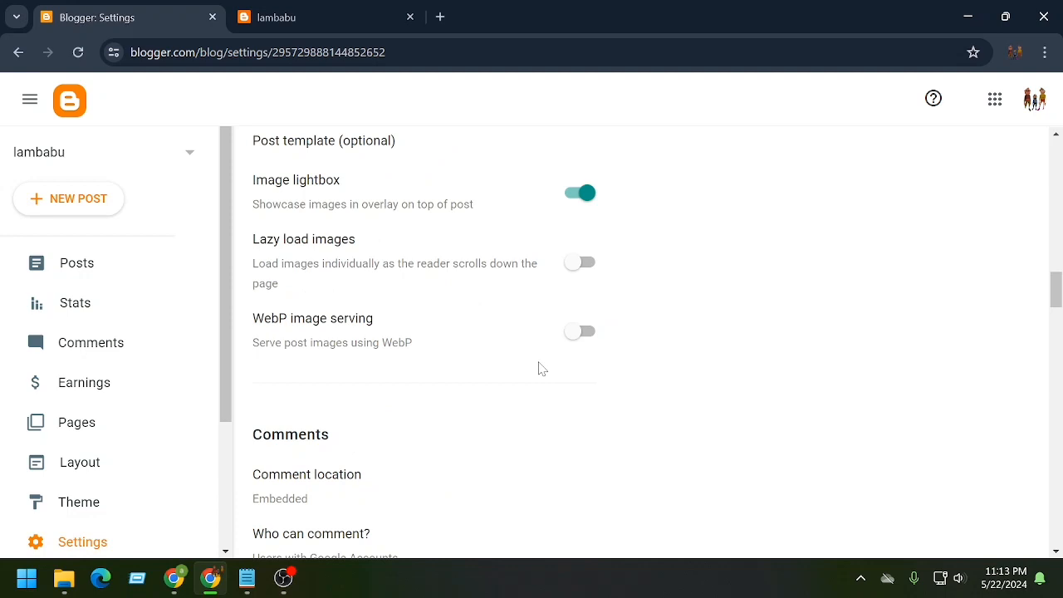
scroll(541, 368, "up", 5)
scroll(536, 368, "up", 2)
scroll(524, 371, "down", 3)
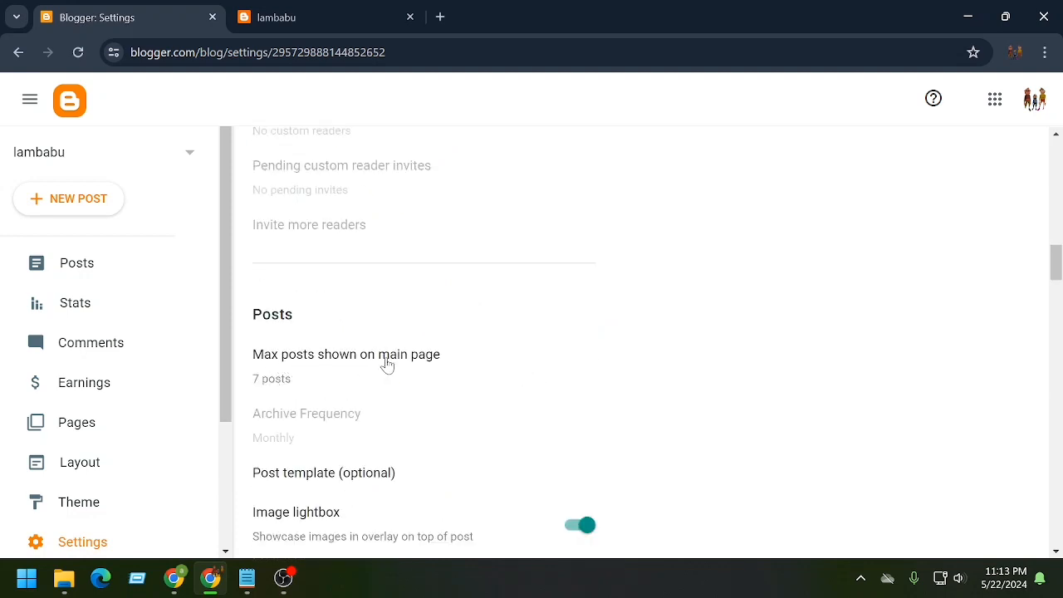
left_click(420, 363)
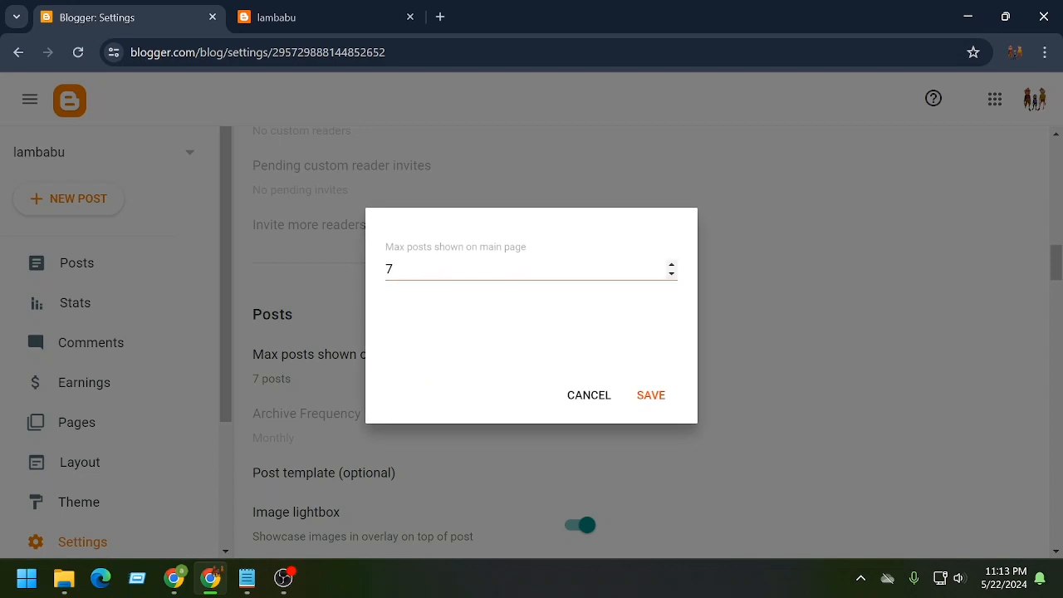
left_click_drag(420, 271, 146, 287)
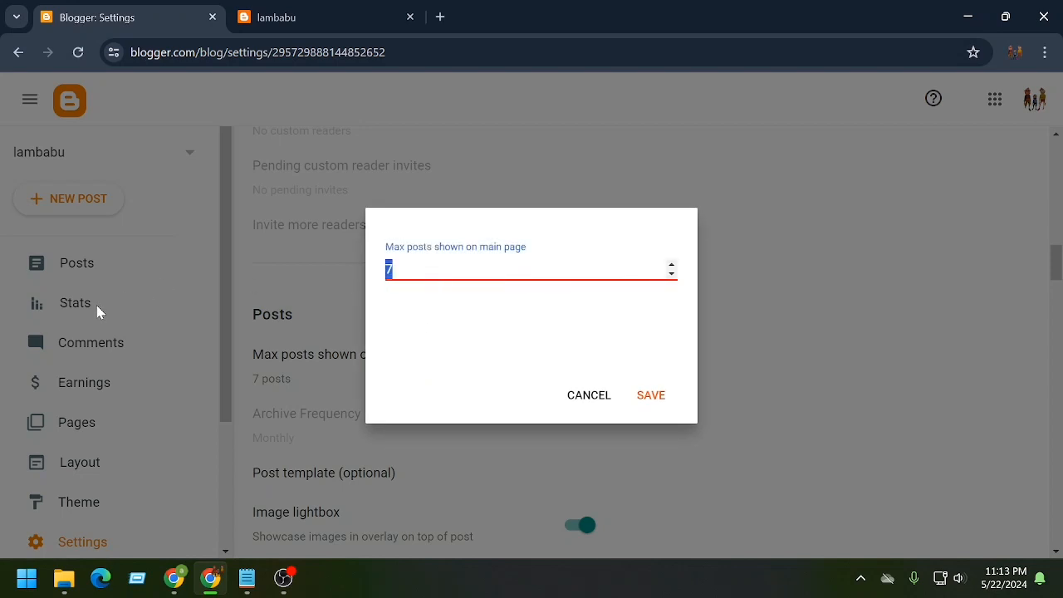
type("10")
left_click(653, 397)
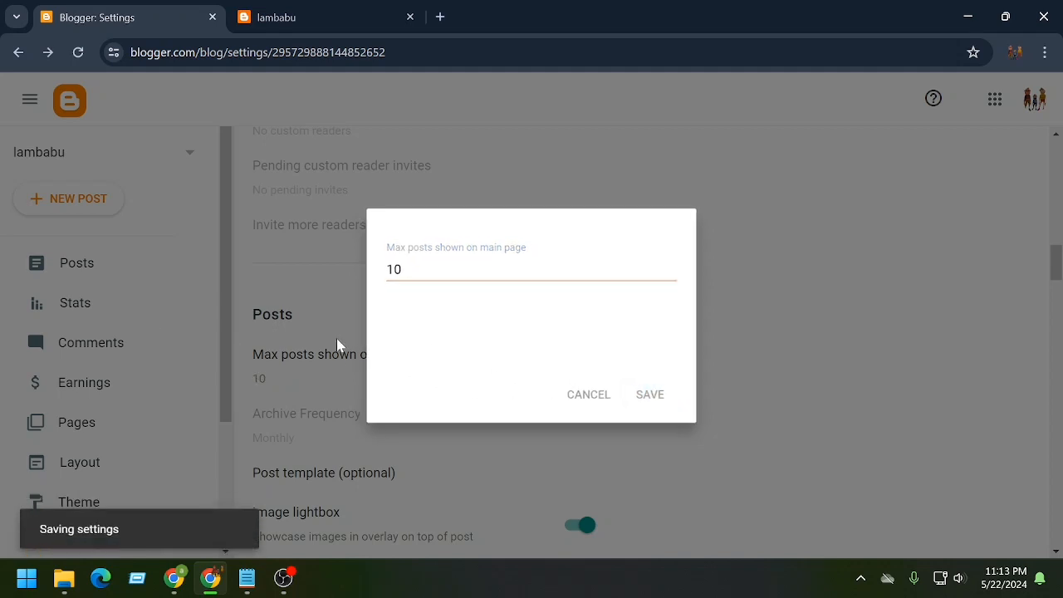
- Close the old Iambabu site tab, reopen the live blog in a new tab, and look over its home page
left_click(305, 20)
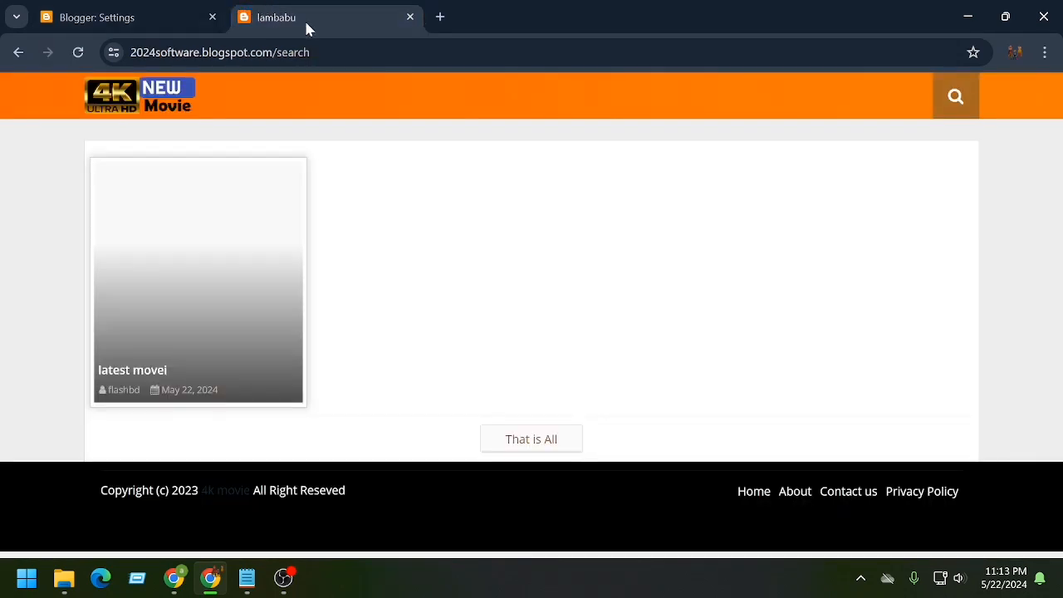
left_click(408, 17)
scroll(69, 482, "down", 2)
right_click(102, 447)
left_click(90, 451)
right_click(89, 447)
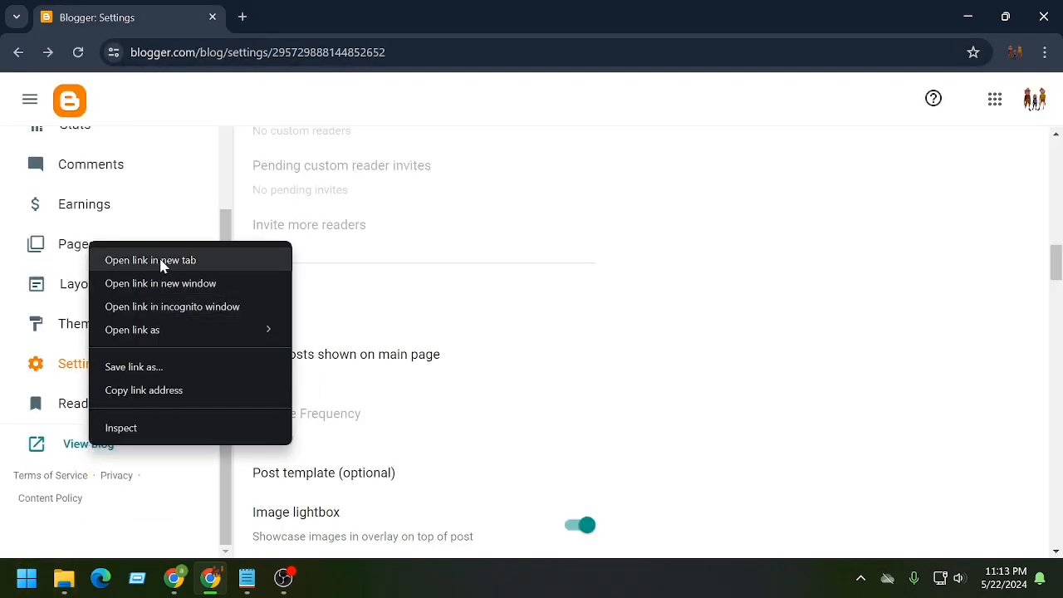
left_click(160, 264)
left_click(286, 18)
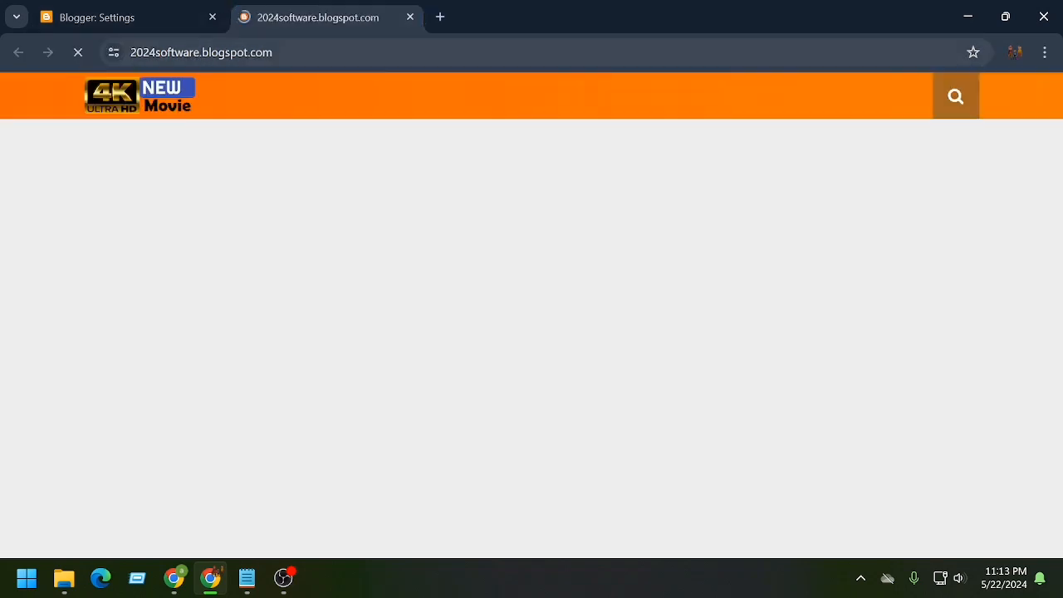
scroll(164, 432, "down", 1)
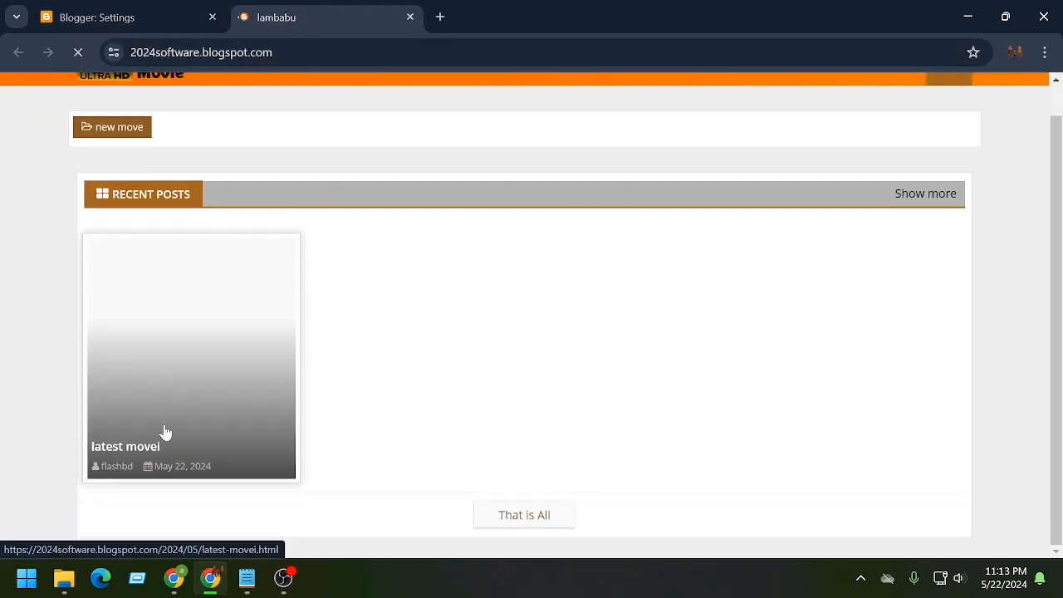
scroll(534, 349, "down", 2)
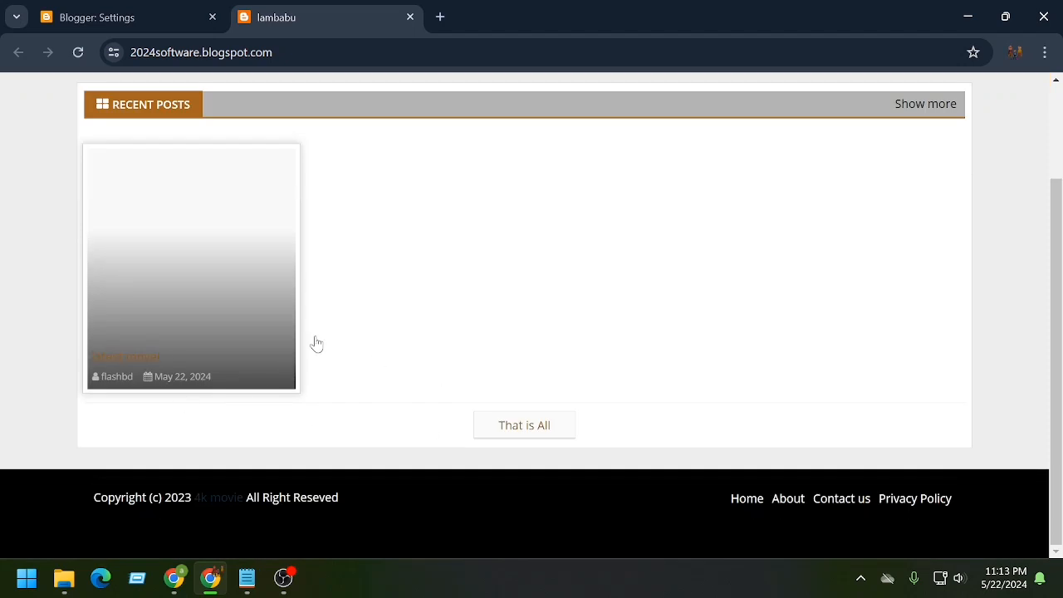
scroll(368, 363, "up", 3)
- Return to the blog settings and review the Posts, Permissions, HTTPS, Publishing, Privacy and Basic sections
left_click(157, 20)
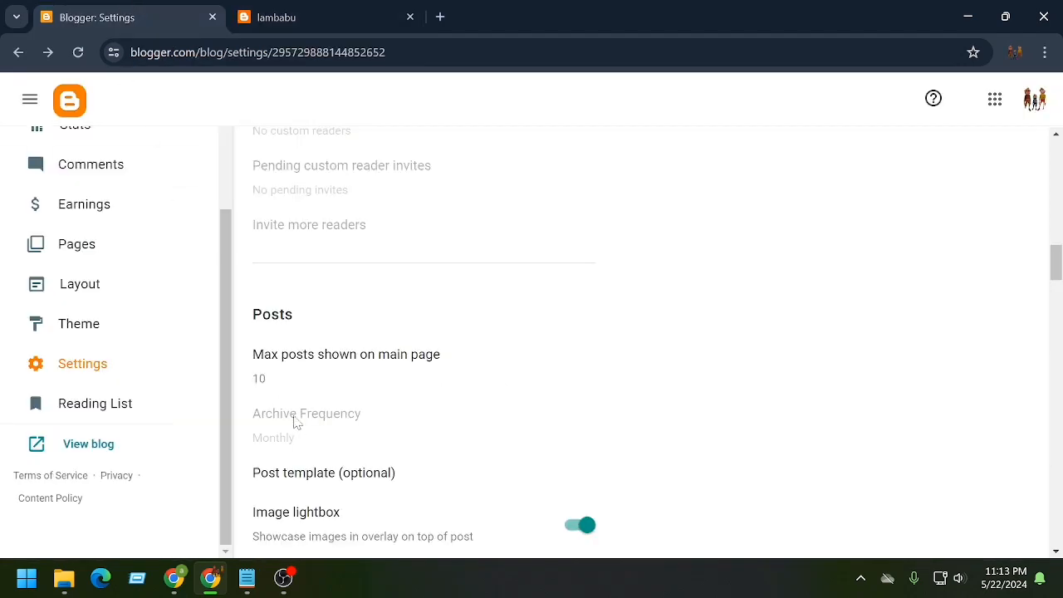
scroll(280, 408, "down", 4)
scroll(290, 408, "up", 10)
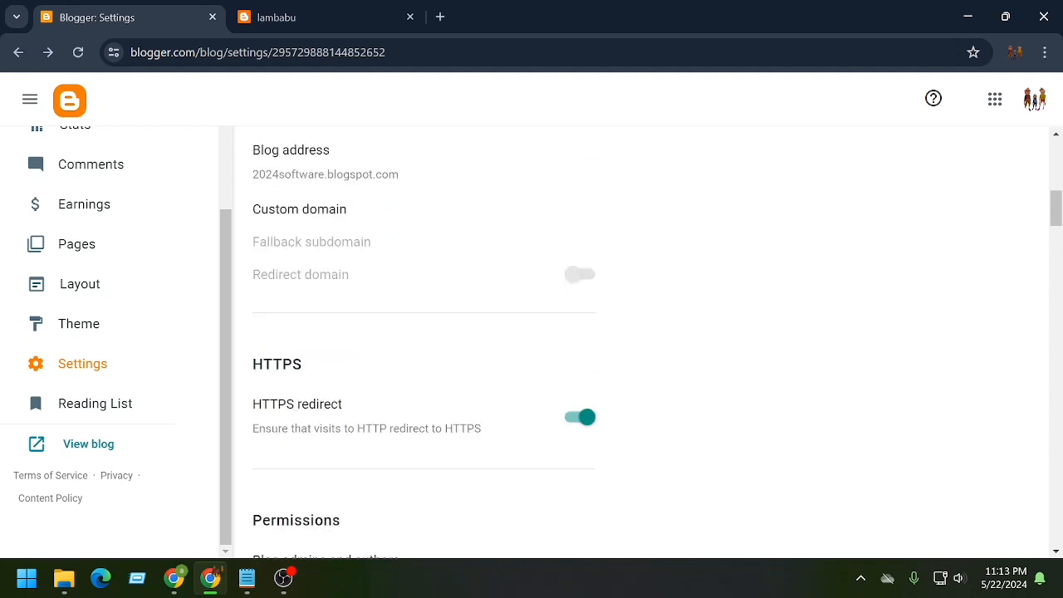
scroll(297, 410, "down", 1)
scroll(427, 418, "down", 1)
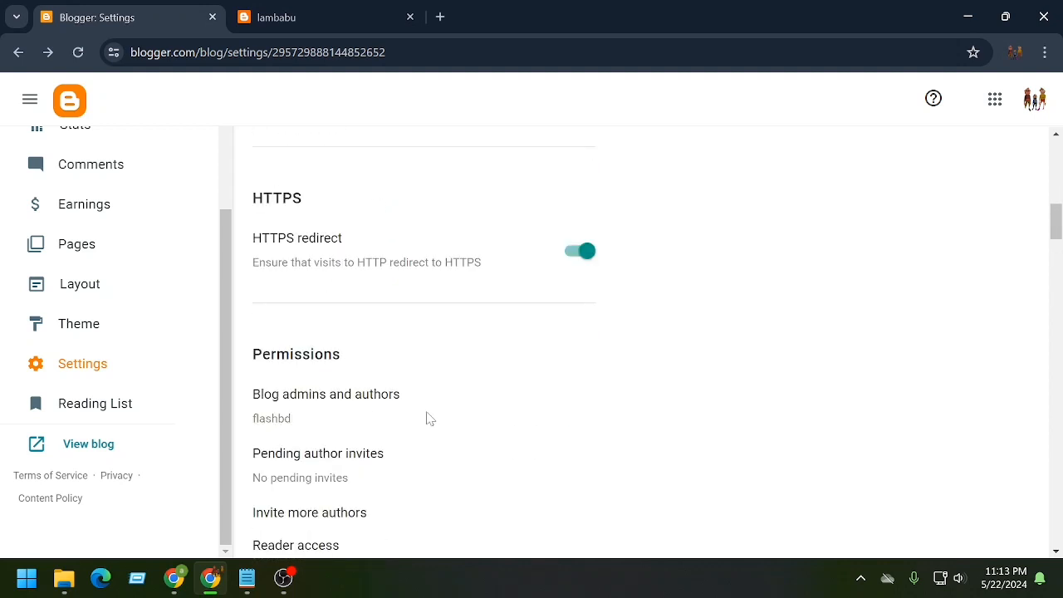
scroll(411, 408, "up", 4)
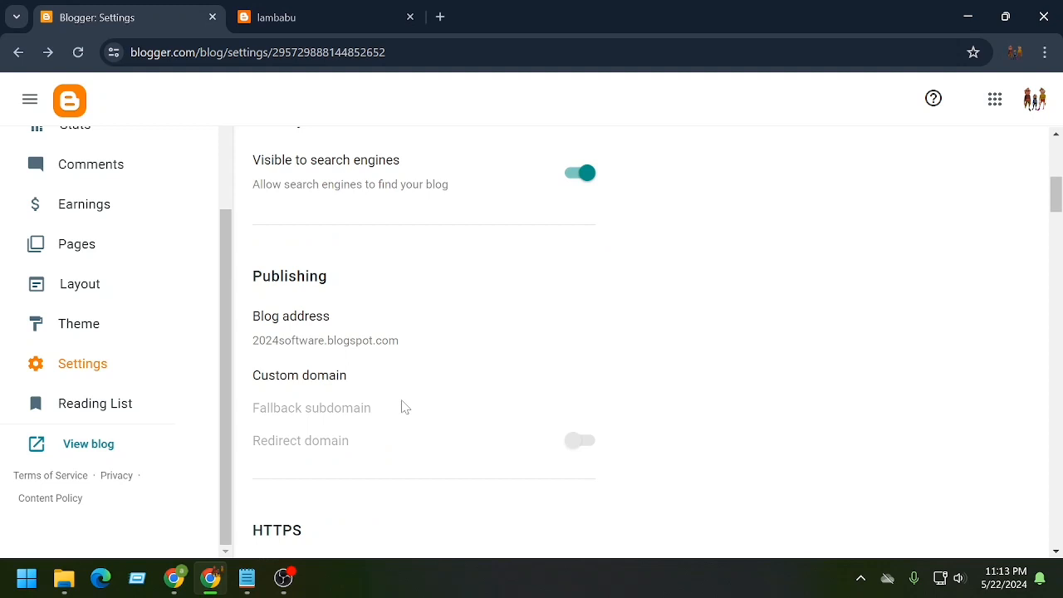
scroll(399, 406, "up", 3)
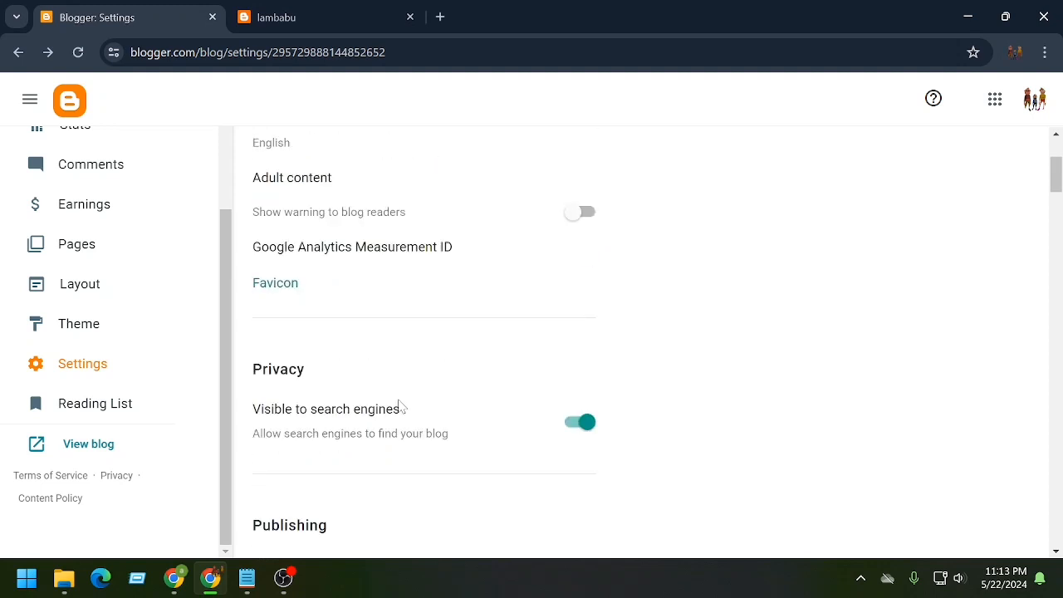
scroll(400, 406, "up", 2)
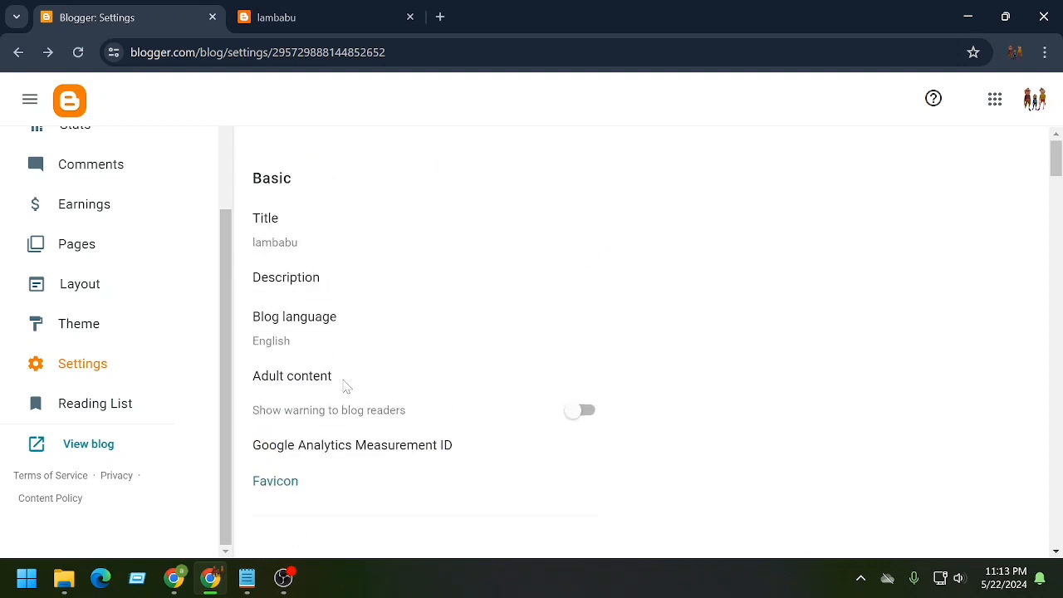
scroll(292, 356, "down", 2)
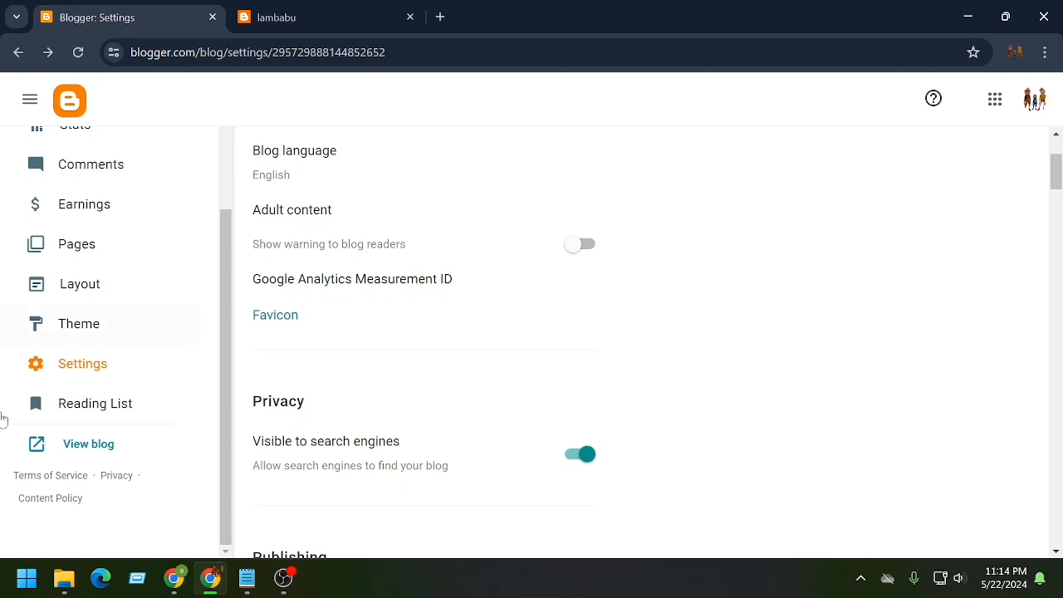
- Check the AdSense account option on the Earnings page, and bring up the live Iambabu home page again
left_click(67, 204)
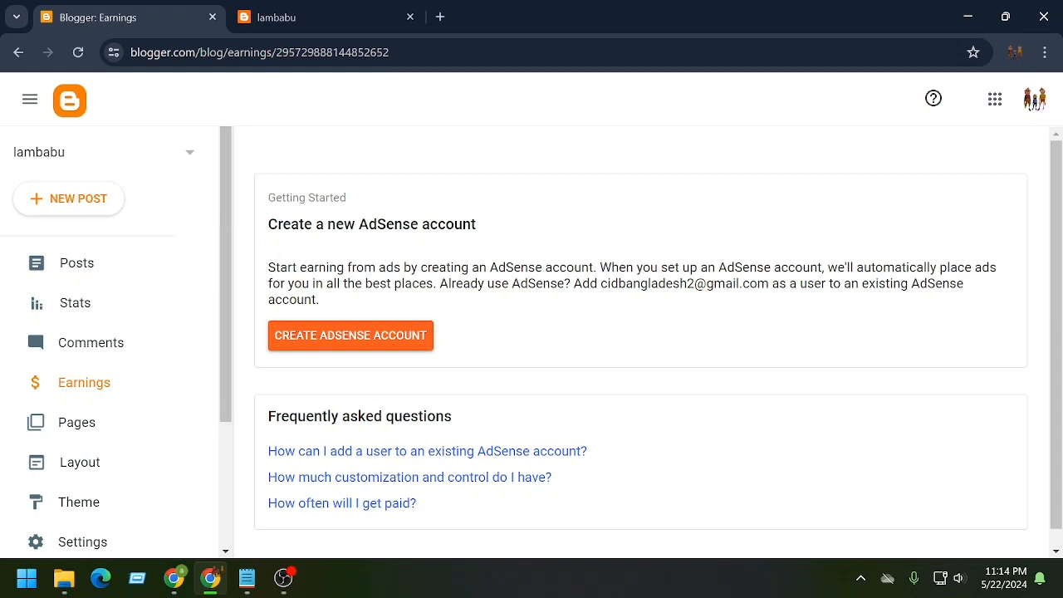
left_click(18, 52)
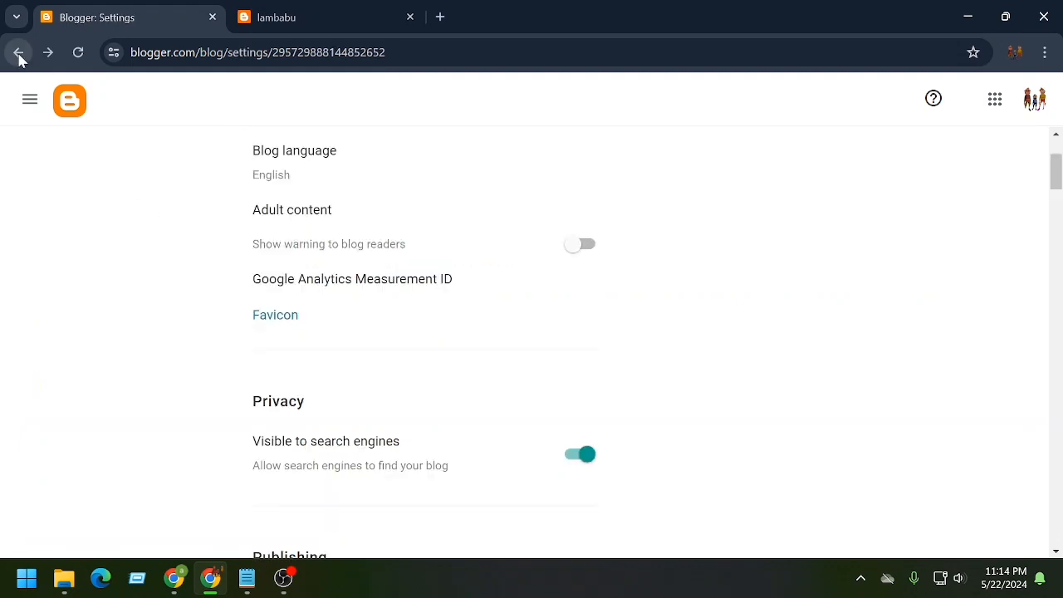
left_click(287, 15)
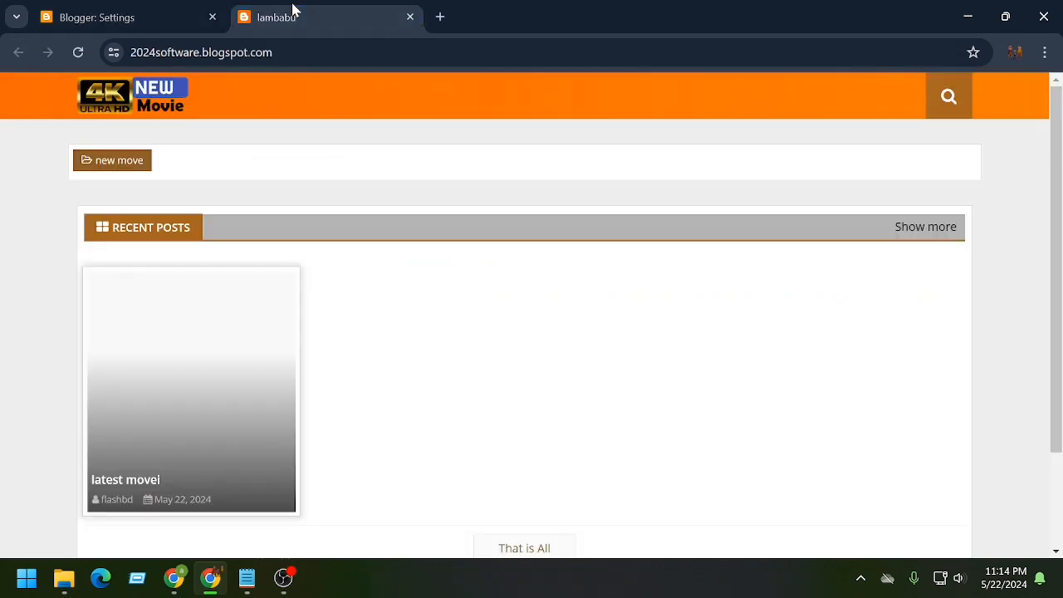
left_click(109, 11)
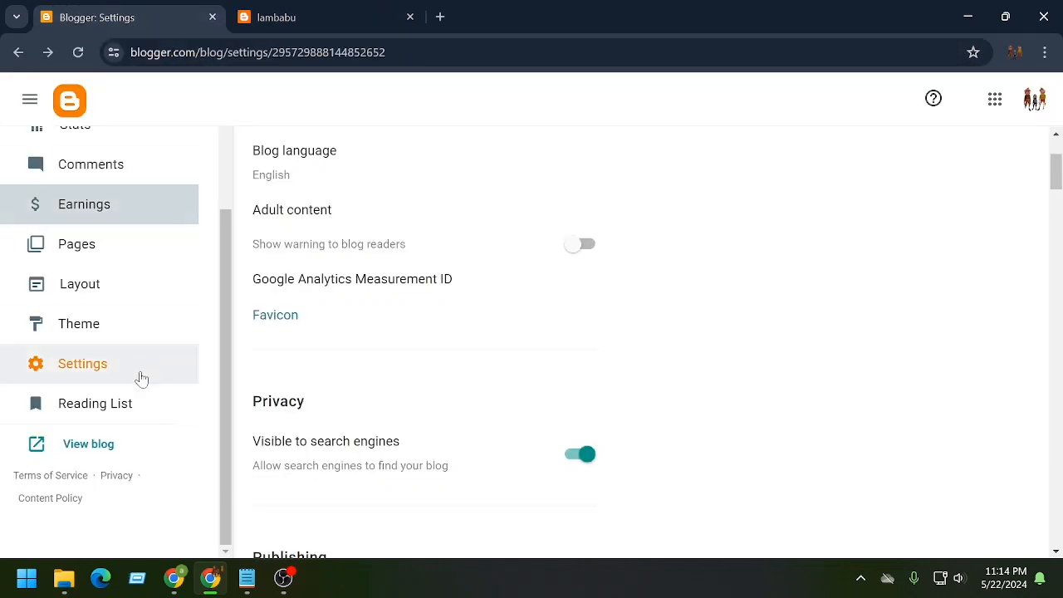
left_click(290, 17)
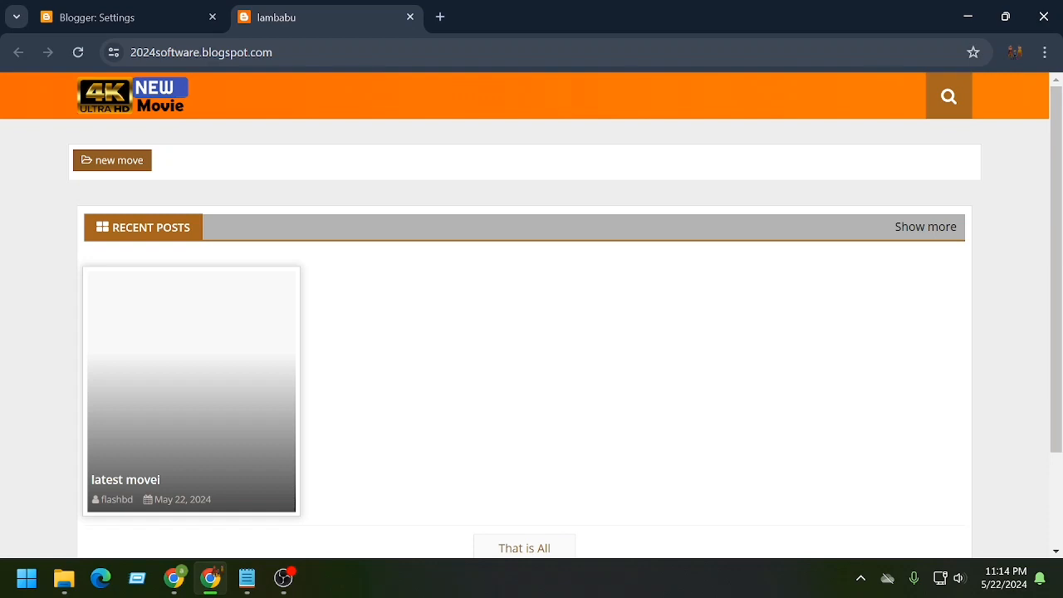
left_click(113, 18)
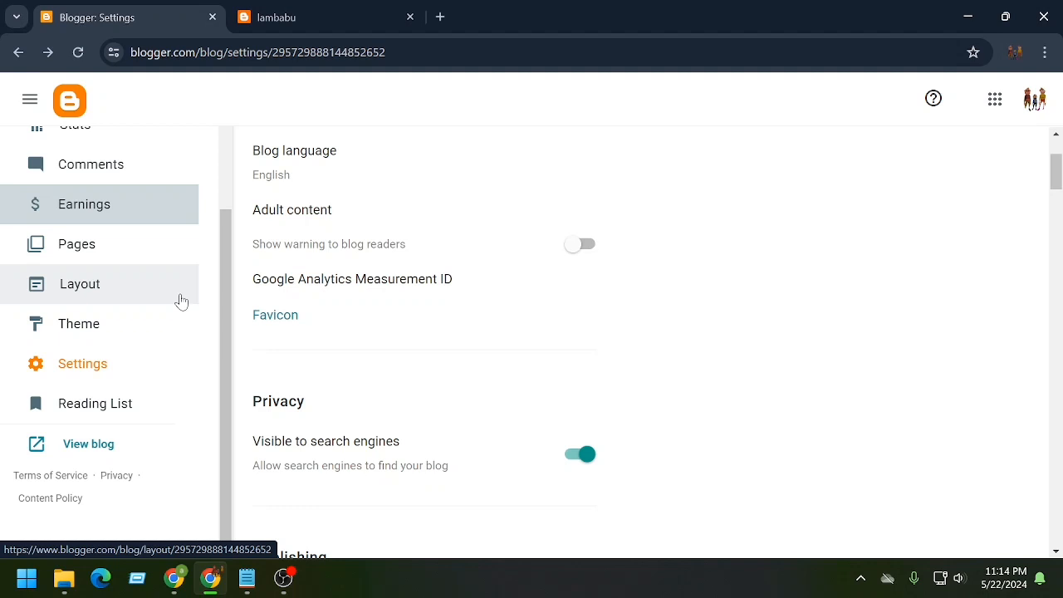
left_click(279, 12)
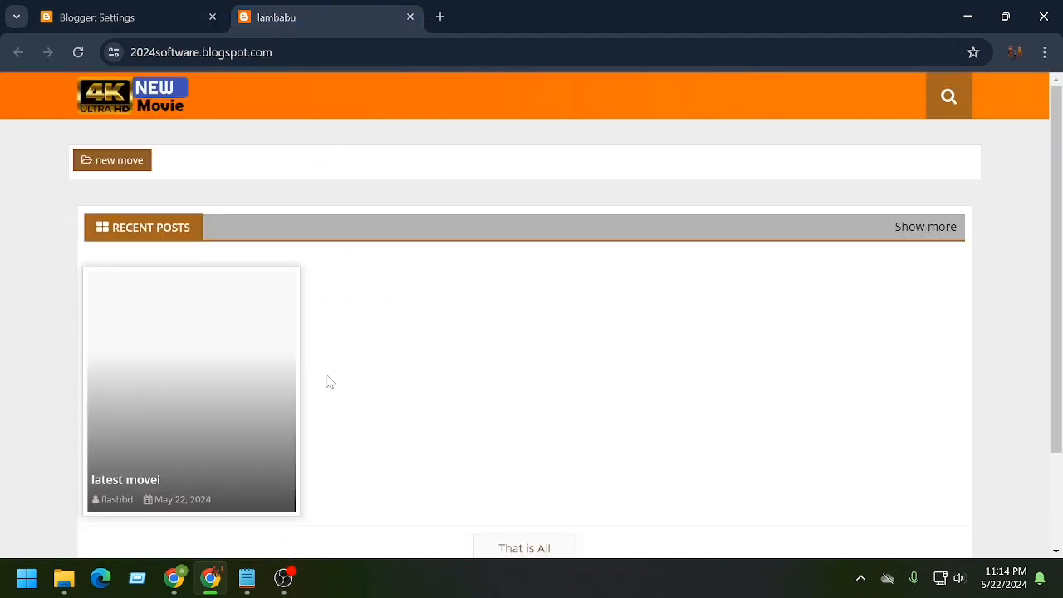